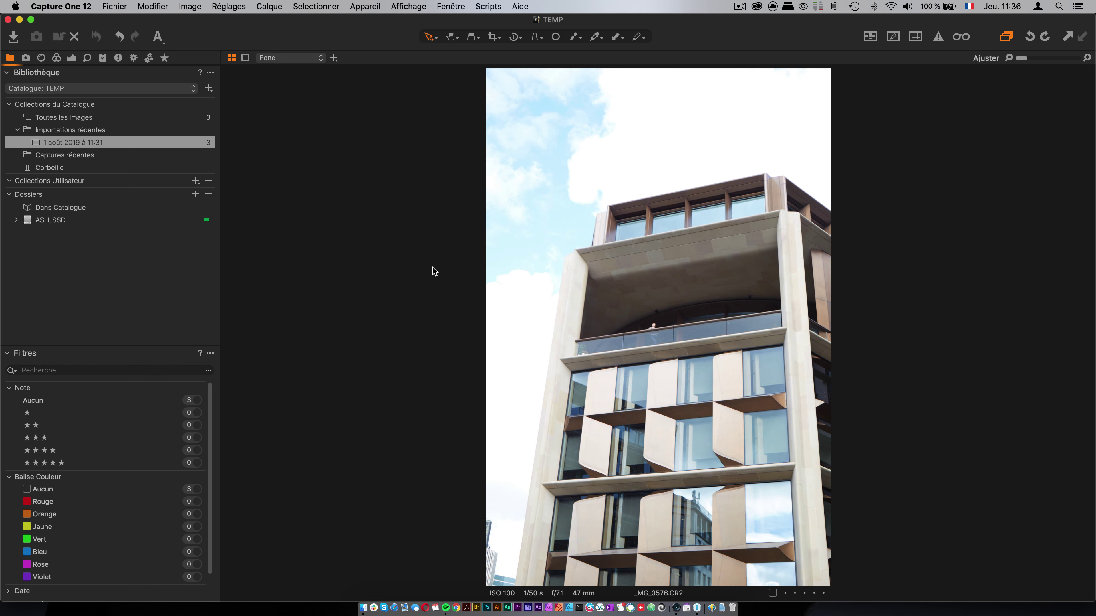
Set the High Dynamic Range highlights of the building photo to 100 on the background layer
click(654, 329)
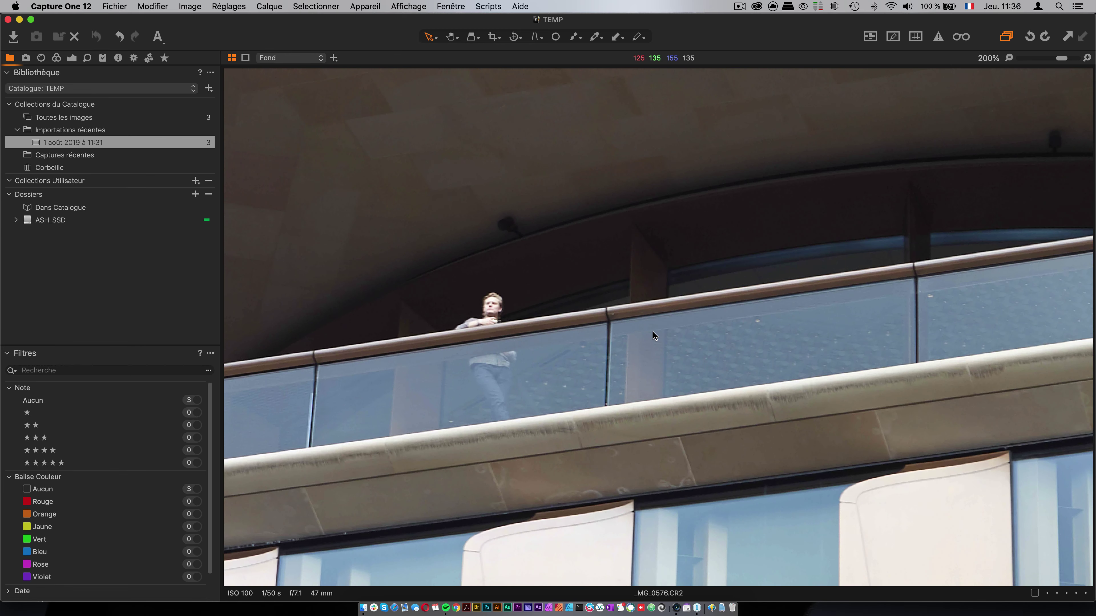
click(653, 332)
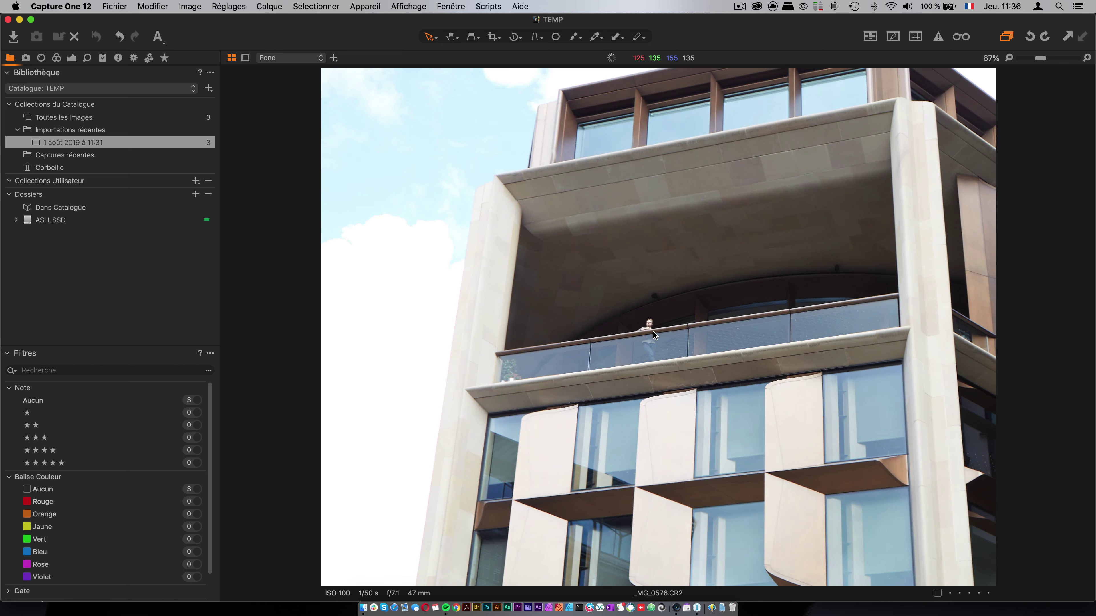
scroll(653, 332, down, 1)
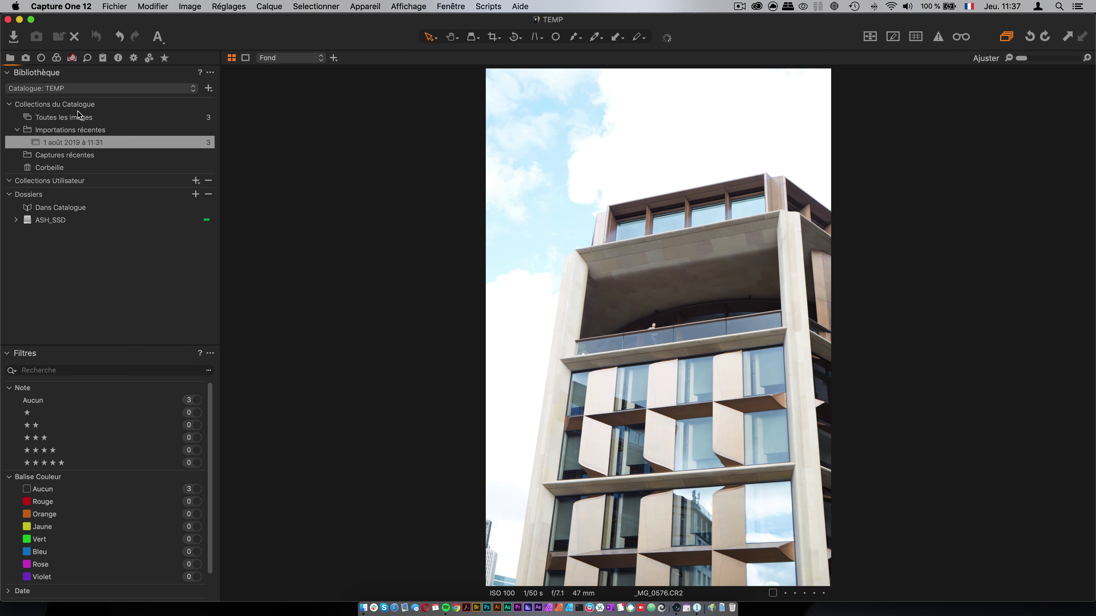
click(71, 58)
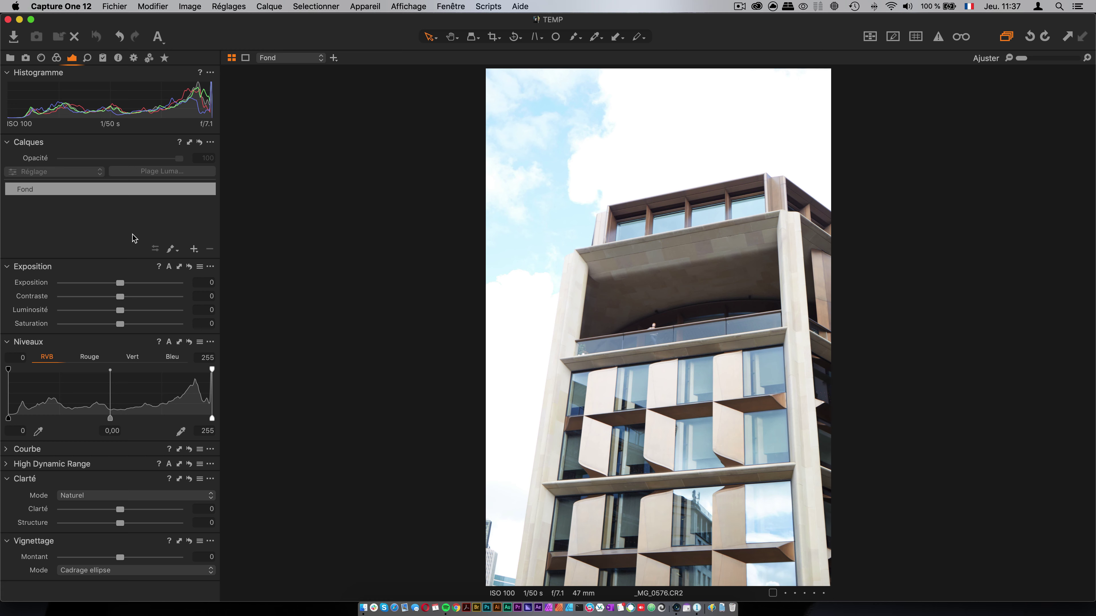
click(8, 465)
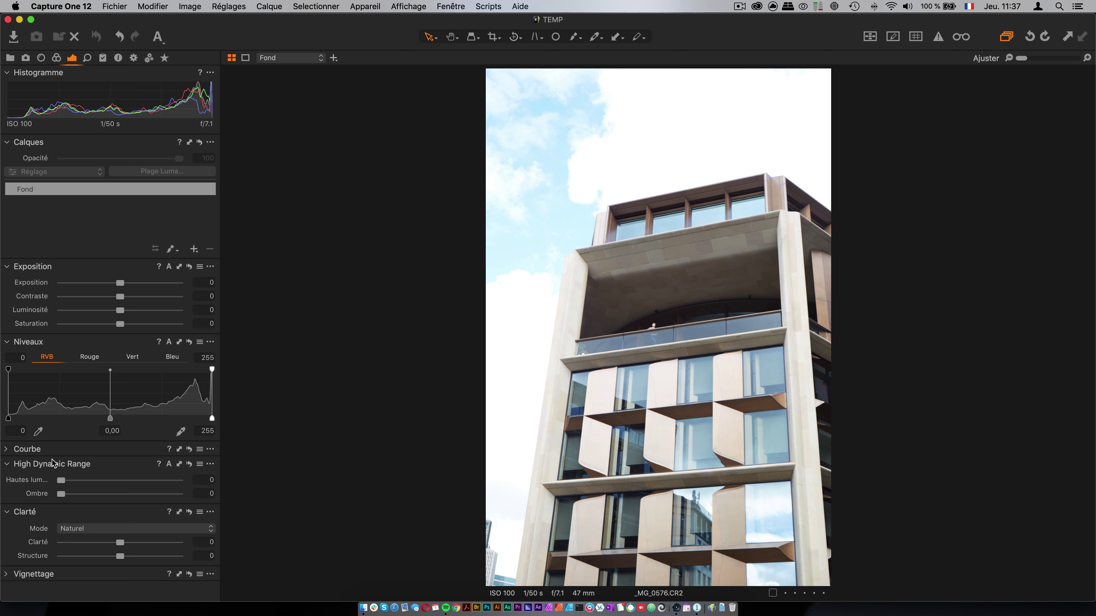
drag(61, 481, 189, 481)
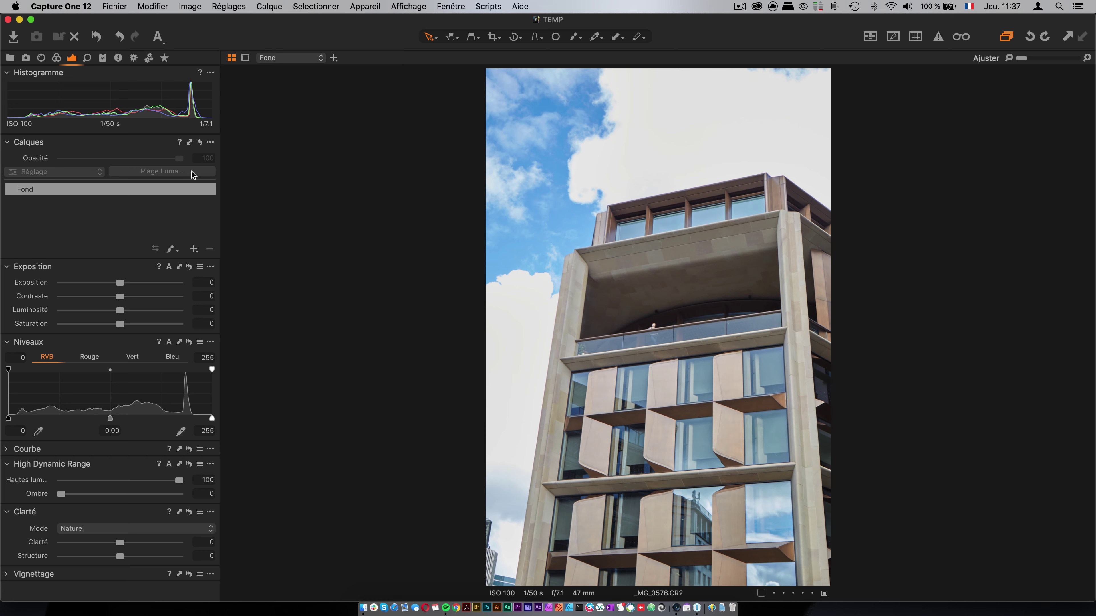
Add a new filled adjustment layer and set its contrast to 50
click(191, 250)
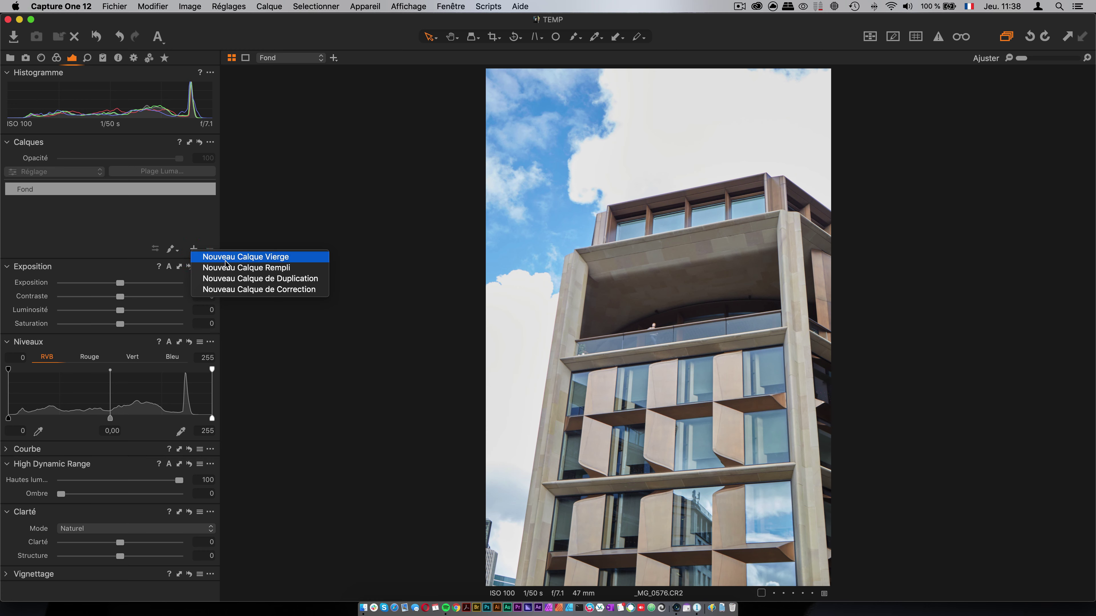
click(227, 269)
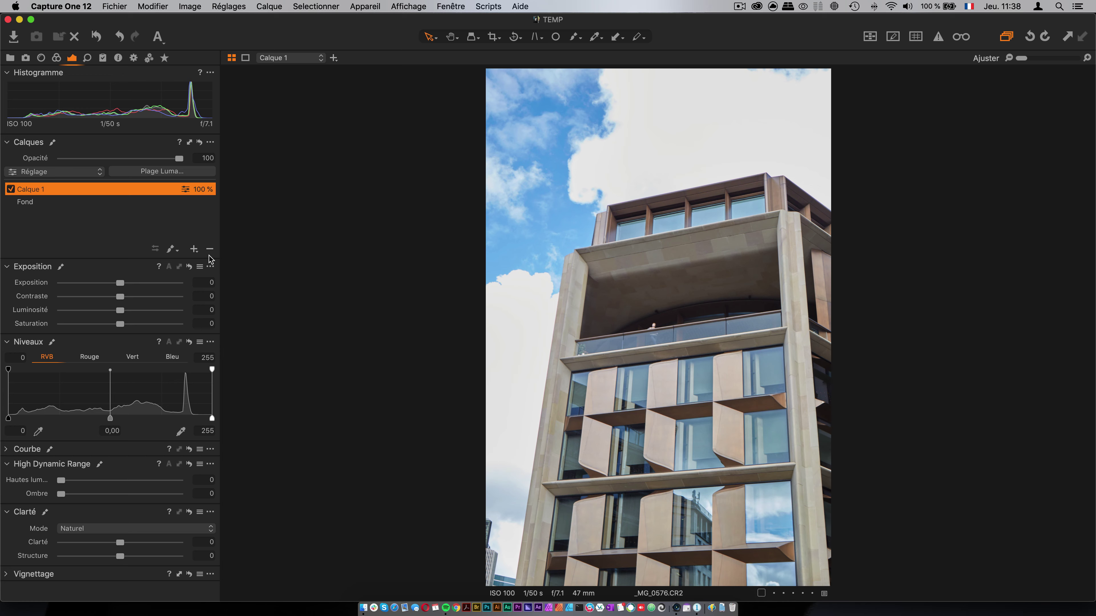
mouse_move(120, 296)
mouse_down()
mouse_move(187, 298)
mouse_move(124, 303)
mouse_move(139, 298)
mouse_up()
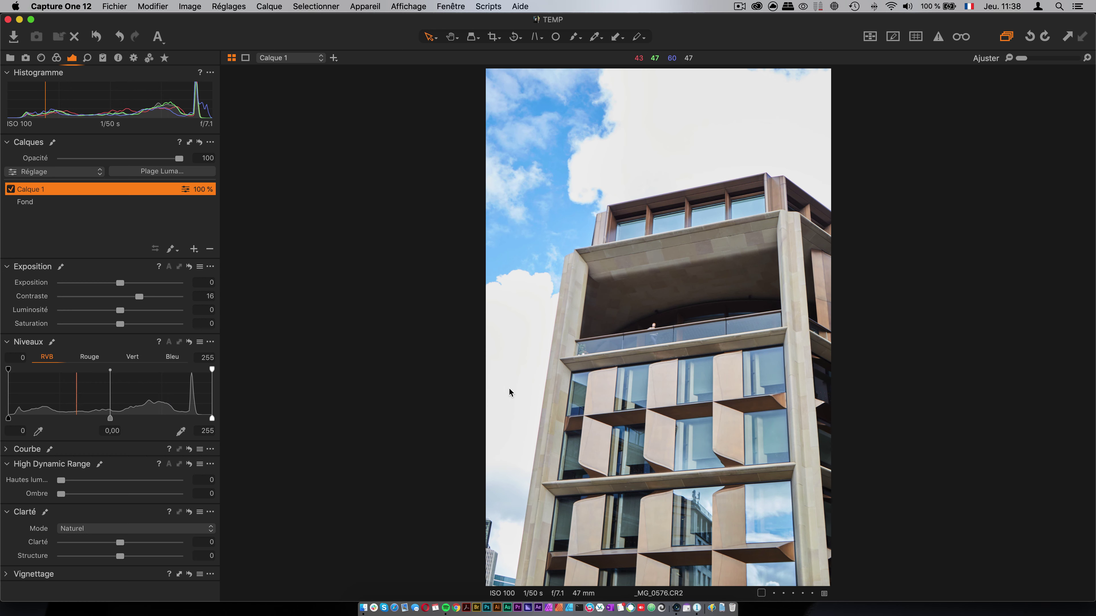
drag(139, 298, 174, 307)
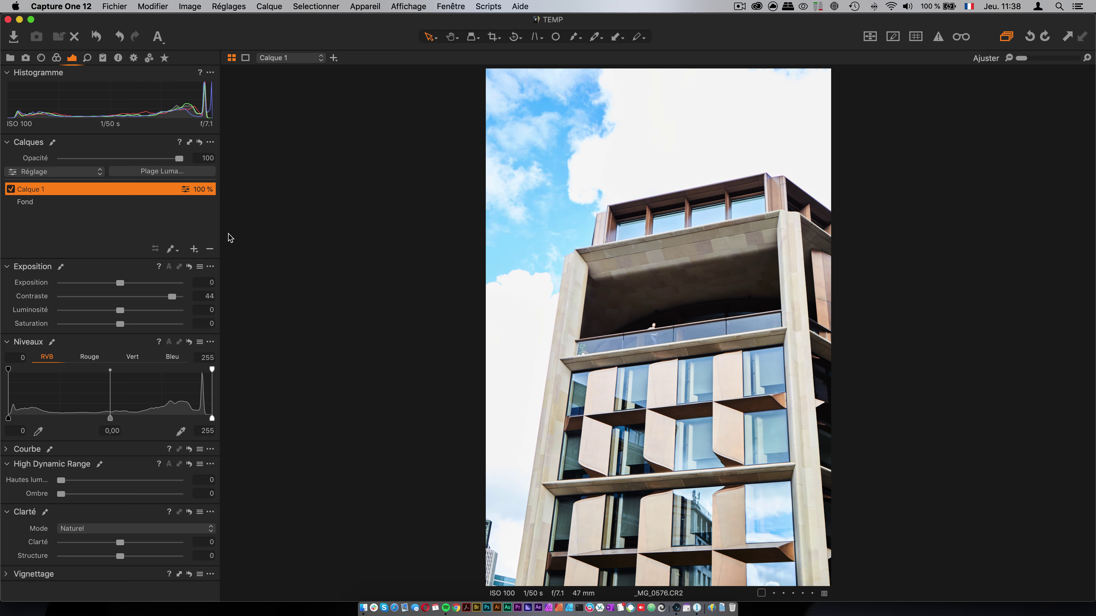
mouse_move(171, 297)
mouse_down()
mouse_move(144, 297)
mouse_move(197, 302)
mouse_move(171, 300)
mouse_up()
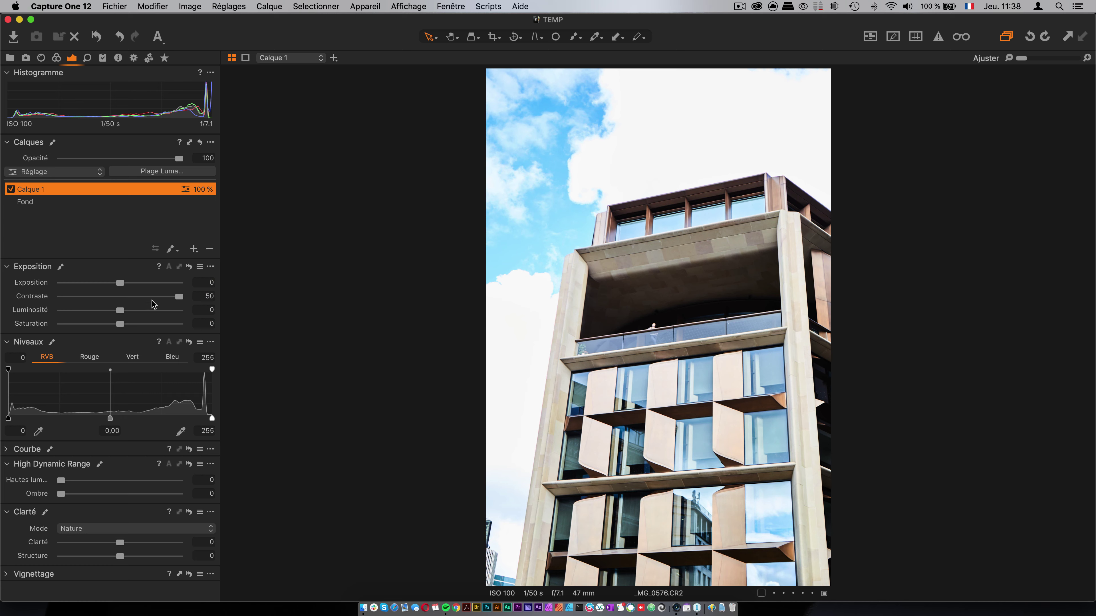
mouse_move(178, 297)
mouse_down()
mouse_move(131, 298)
mouse_move(193, 303)
mouse_up()
Set the filled layer's High Dynamic Range highlights to 13 and compare the photo with the layer off and on
drag(61, 480, 41, 500)
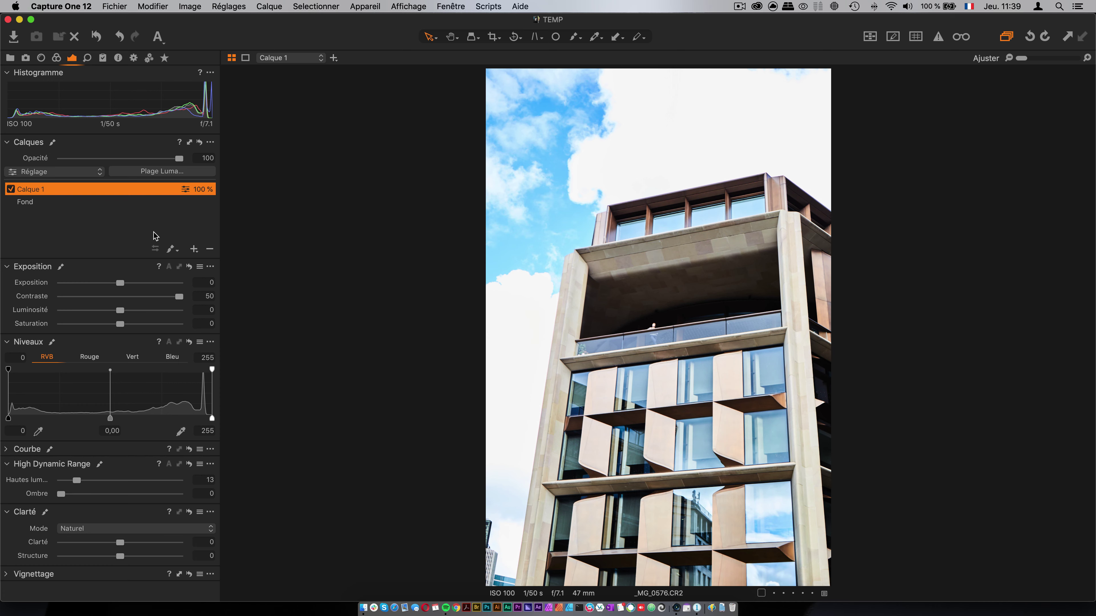
click(10, 189)
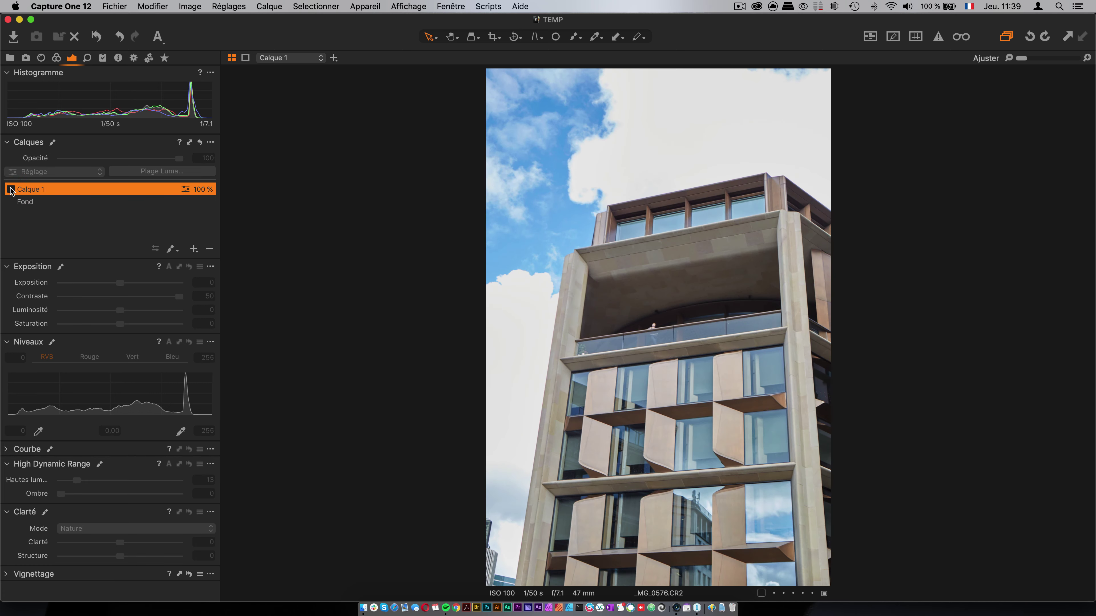
click(11, 189)
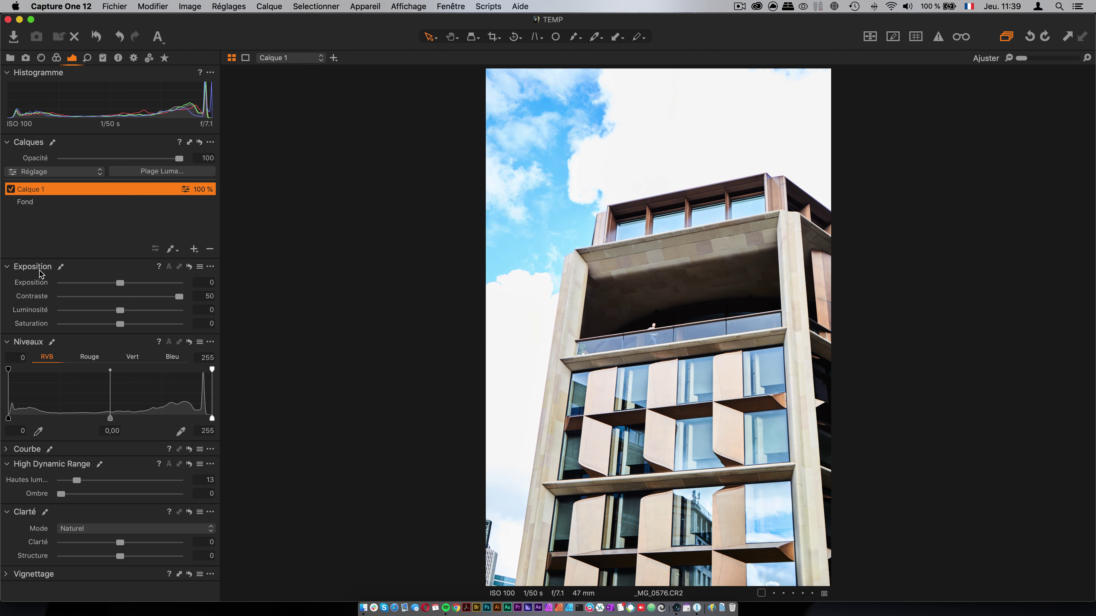
Convert the photo to black and white with the Noir & Blanc tool
click(60, 61)
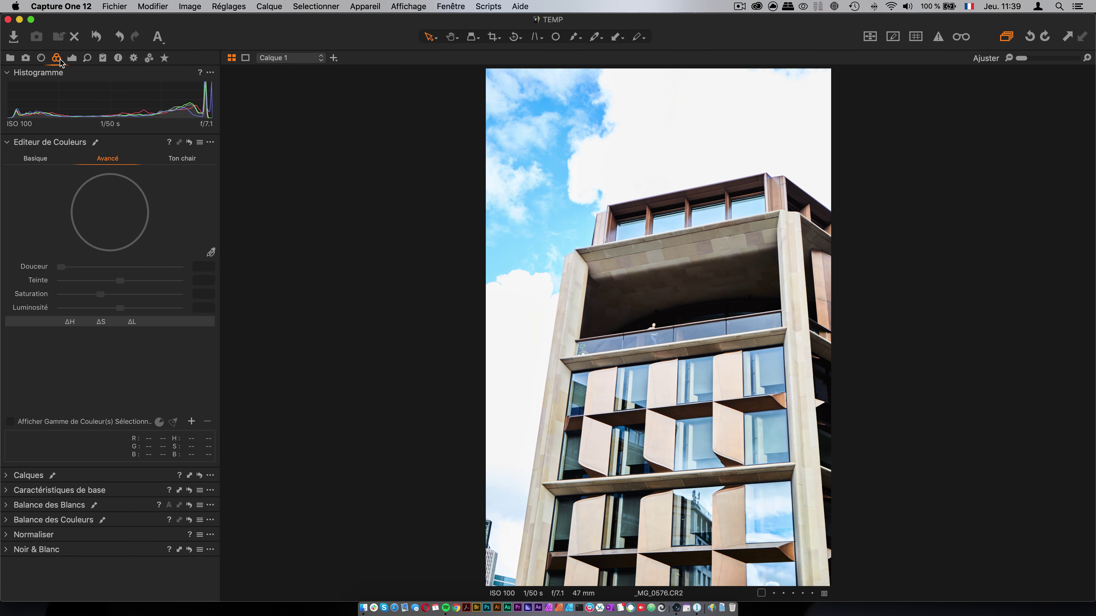
click(6, 550)
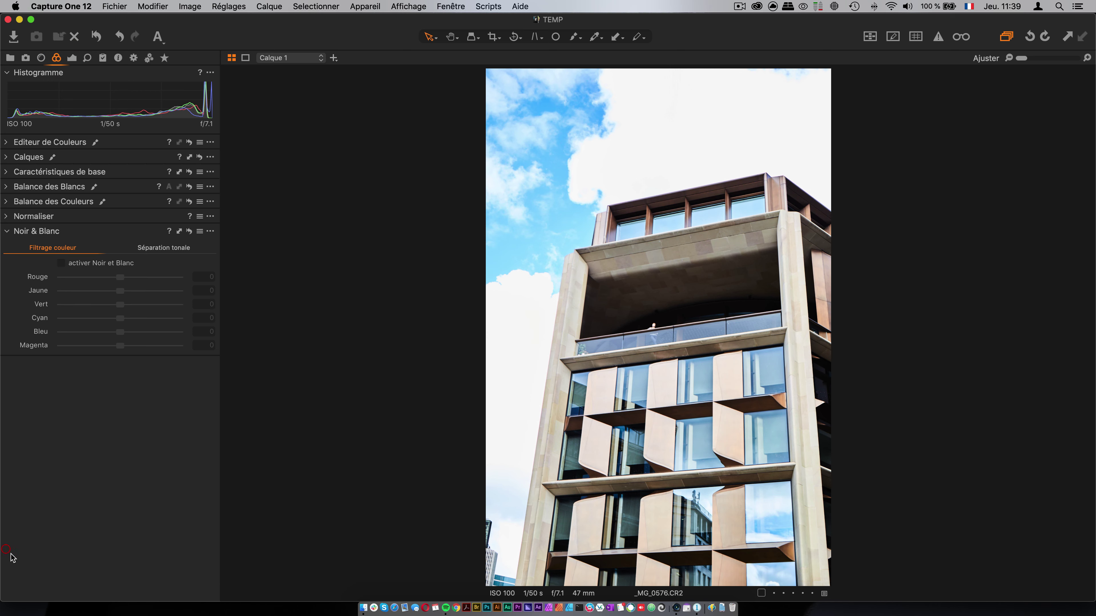
click(89, 262)
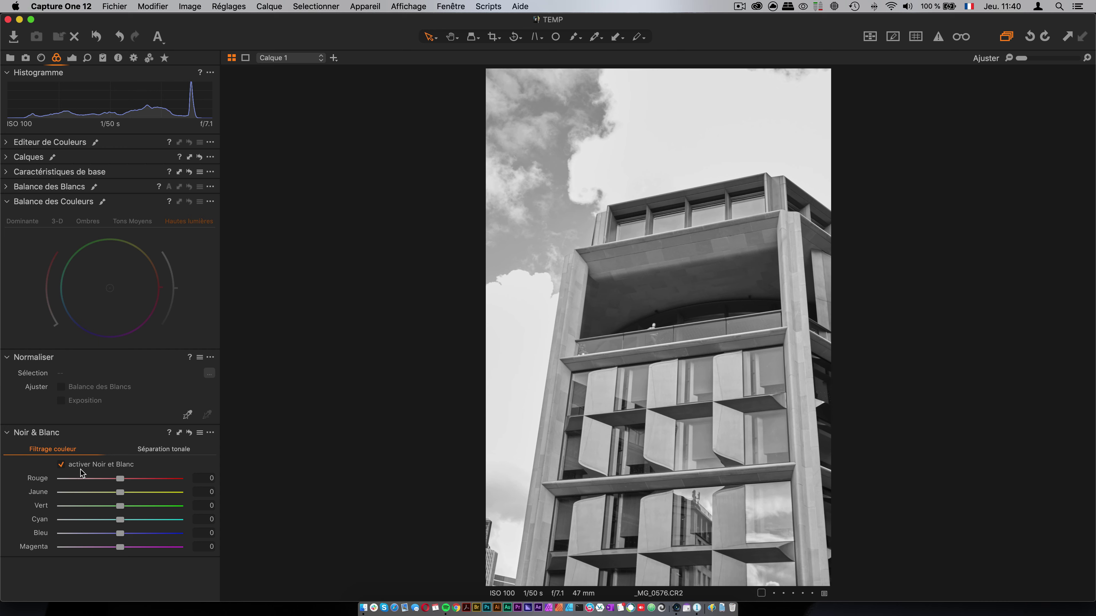
Compare the black-and-white photo with the Calque 1 layer switched off and on
click(7, 157)
click(12, 206)
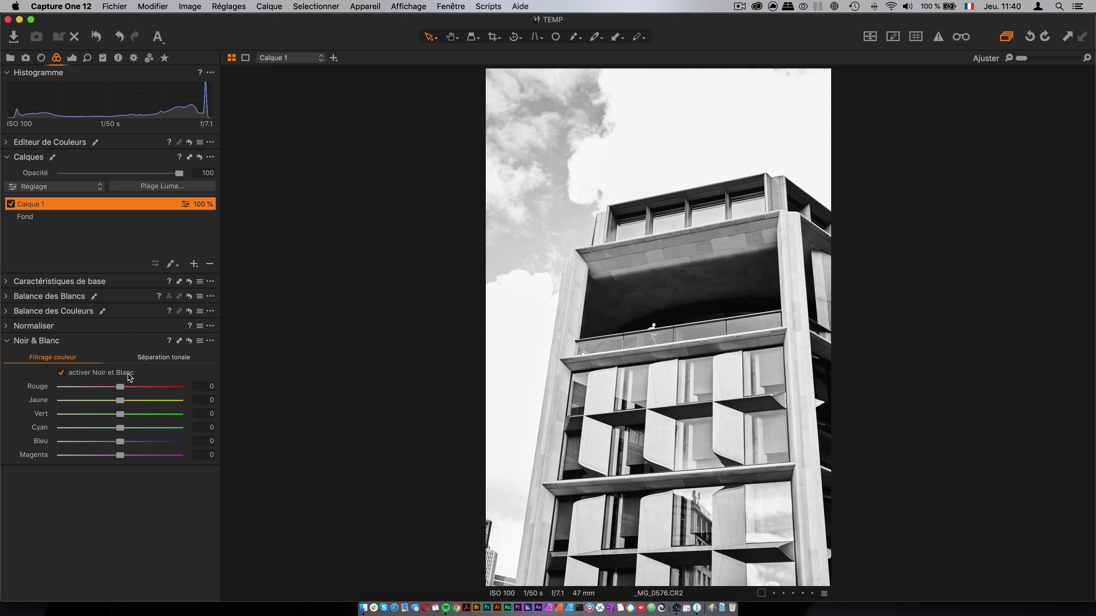
click(11, 205)
click(11, 205)
Set the black-and-white colour filtering to -100 for red, yellow, cyan and blue, and -10 for magenta
drag(121, 387, 22, 402)
drag(121, 415, 9, 424)
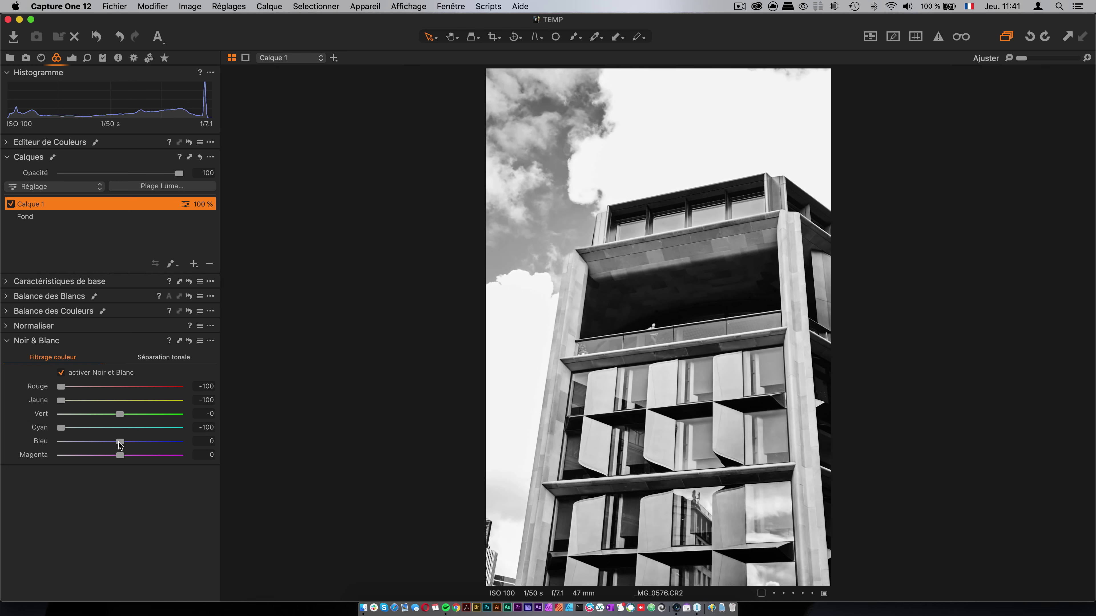
mouse_move(119, 445)
mouse_down()
mouse_move(58, 447)
mouse_move(116, 448)
mouse_move(102, 449)
mouse_up()
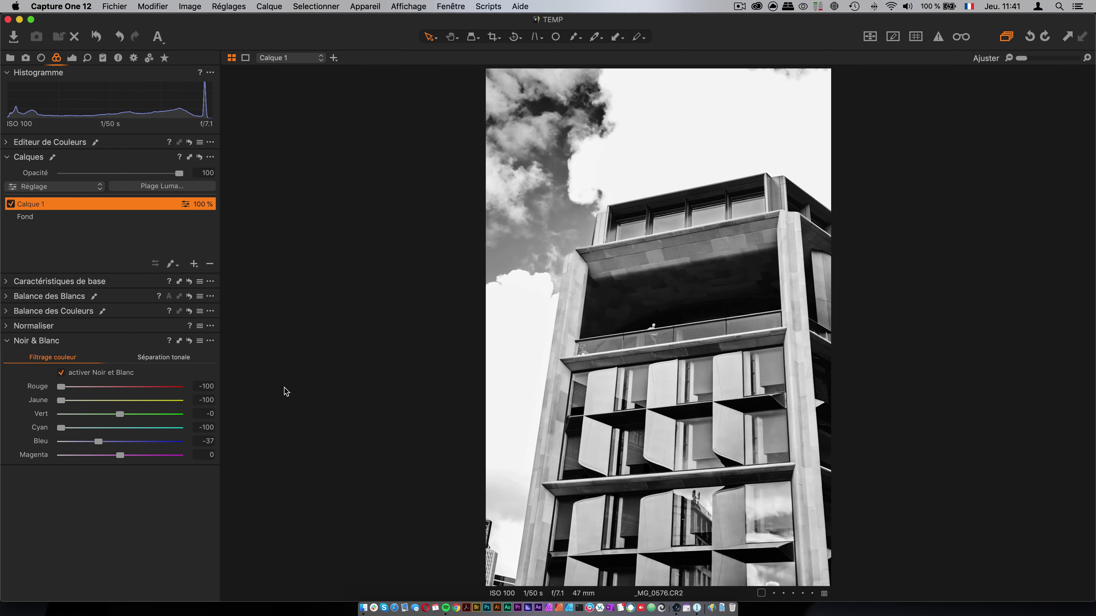
drag(120, 456, 62, 447)
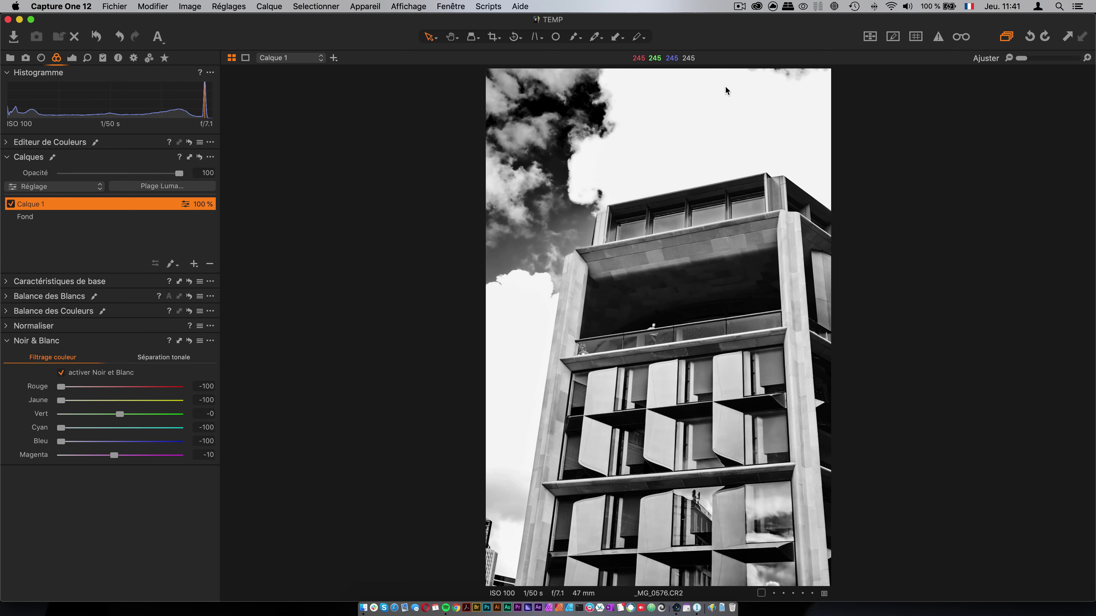
Show the exposure warning to check the clipped highlights and shadows, and hide it again
click(401, 5)
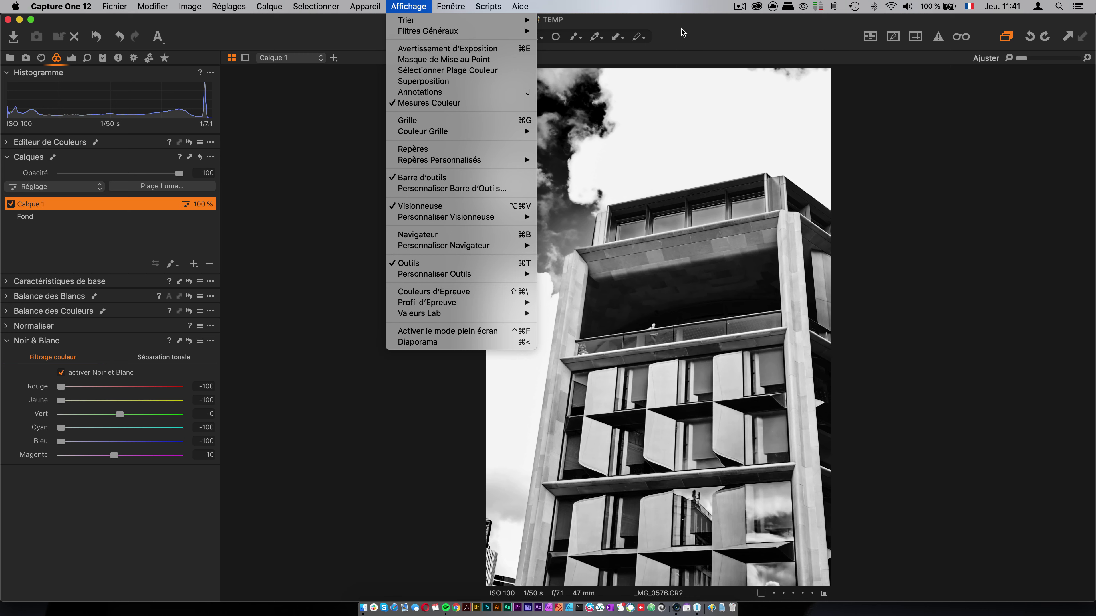
click(490, 48)
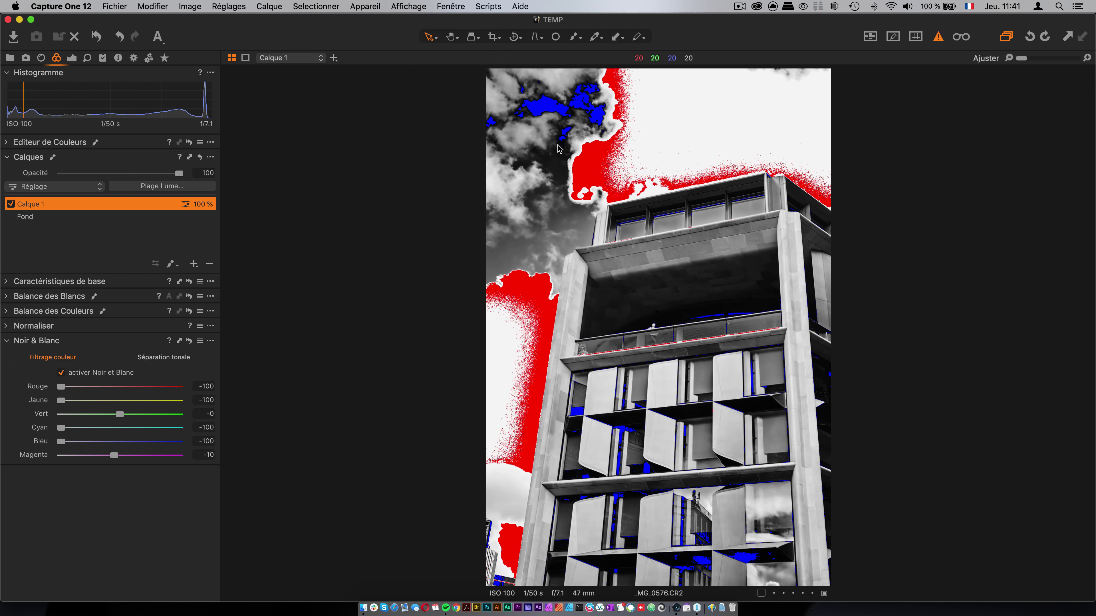
key(super+e)
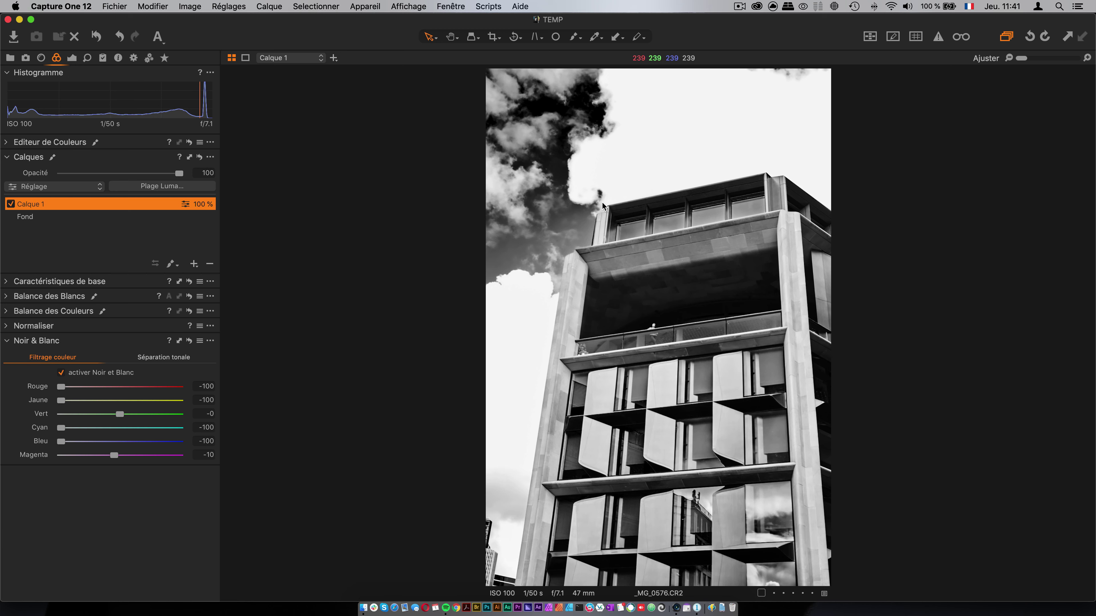
key(shift+super+agrave)
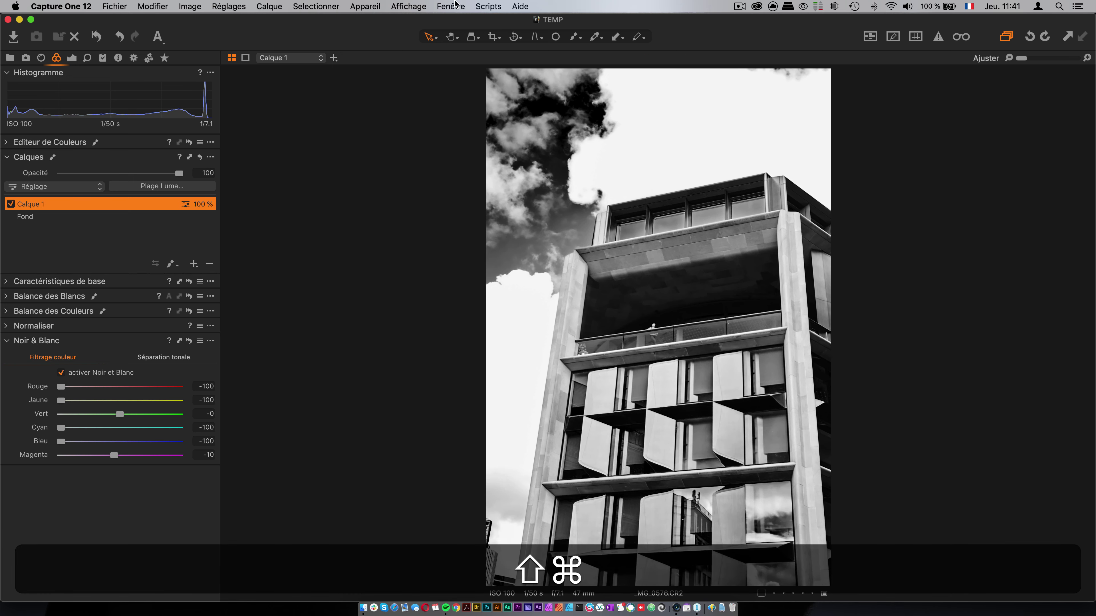
click(450, 6)
mouse_move(409, 5)
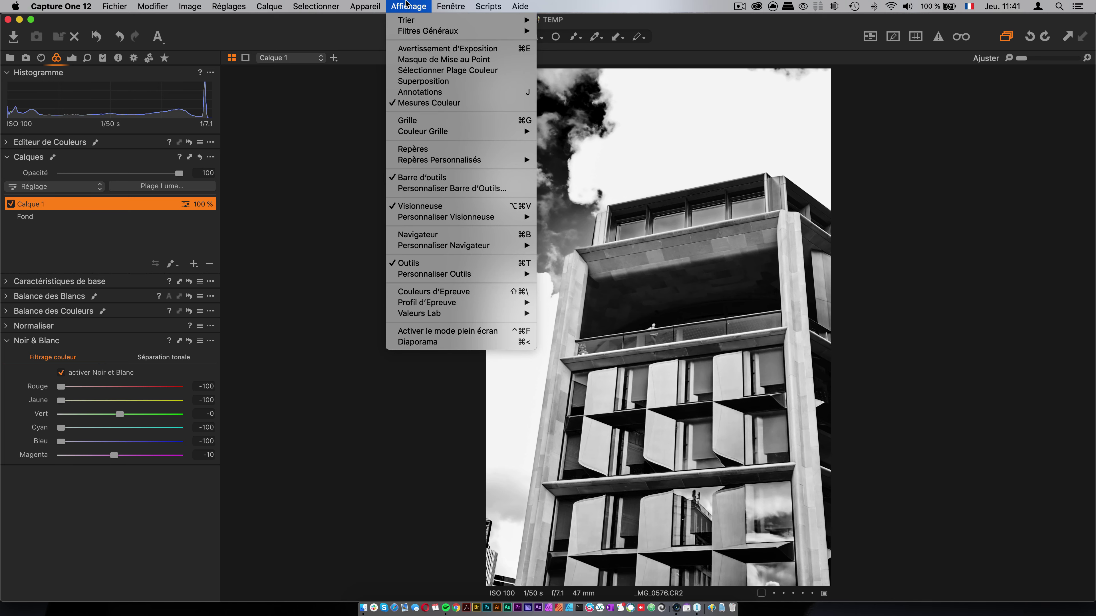
click(350, 161)
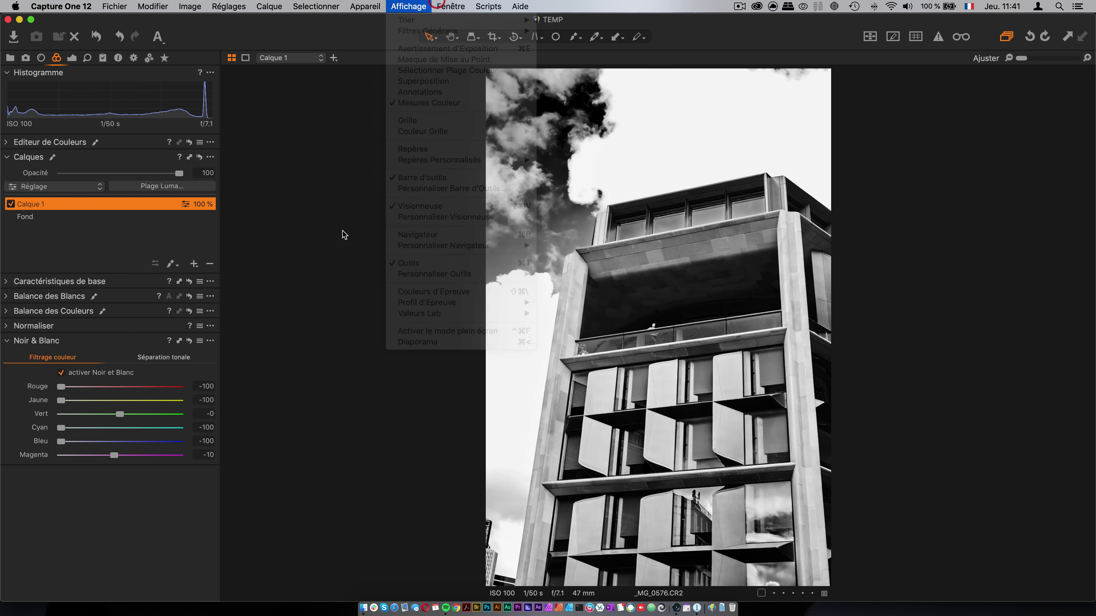
key(alt+super+agrave)
key(super+agrave)
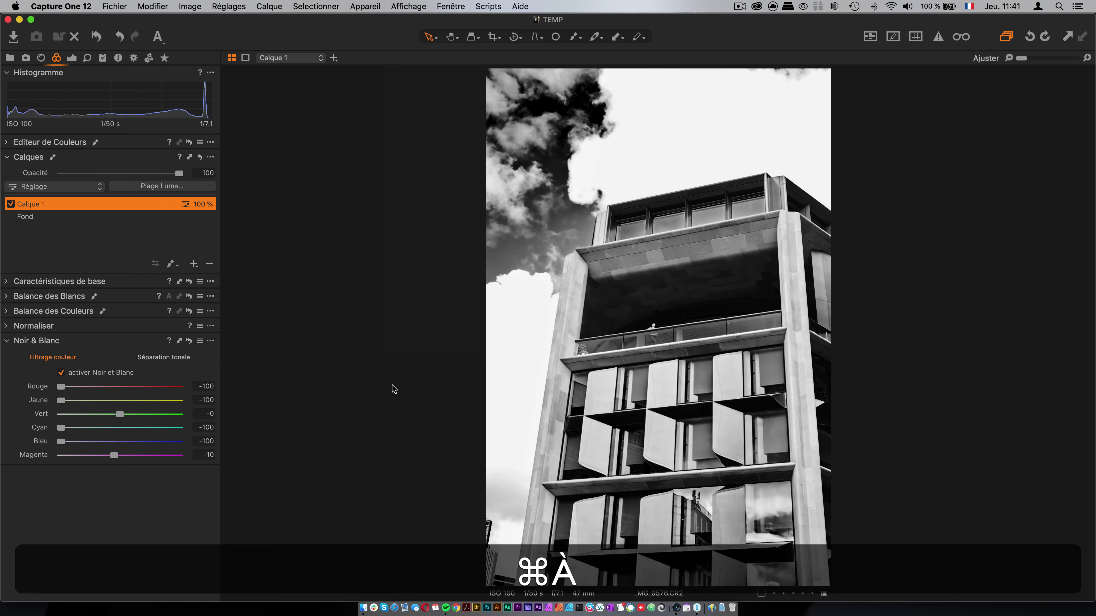
key(shift+super+agrave)
key(super+agrave)
key(shift+super+agrave)
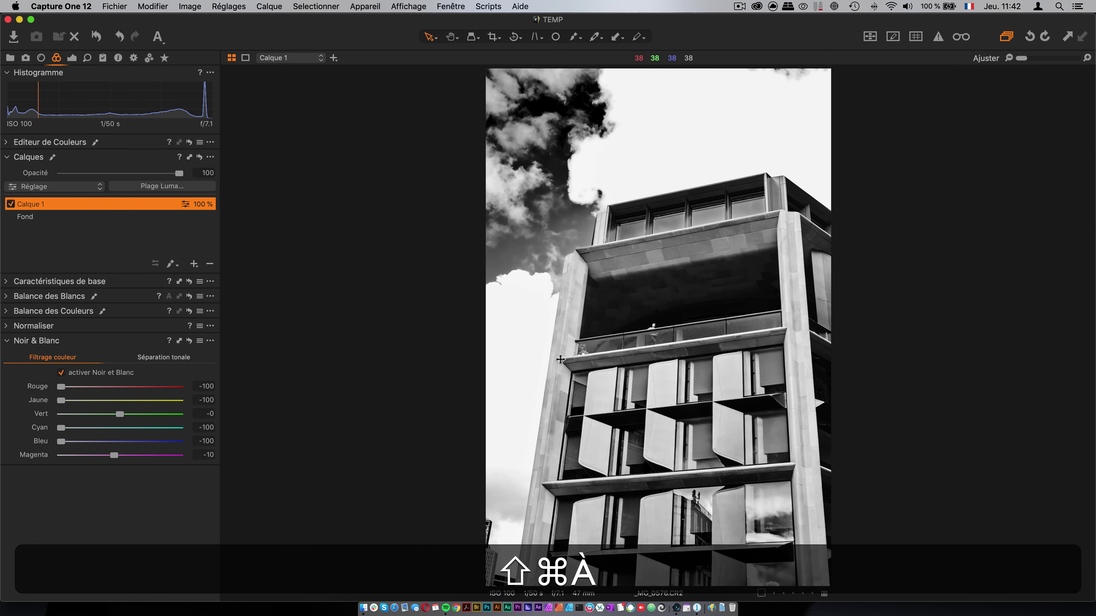
Zoom in to 100% on the facade below the balcony and try to fit the whole photo back in the viewer
double_click(609, 386)
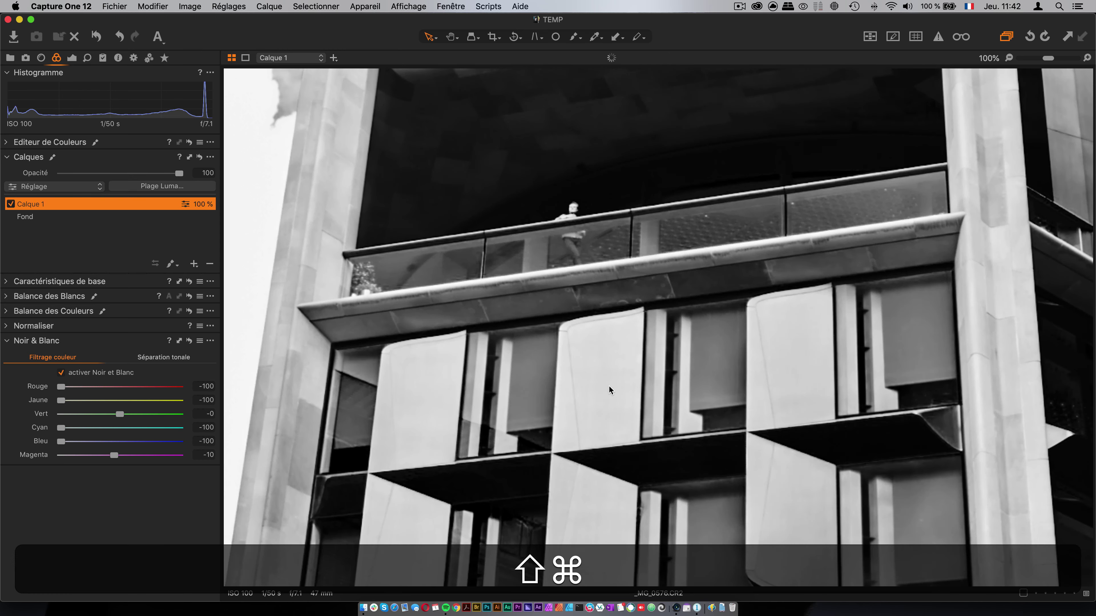
key(shift+super+agrave)
key(shift+super+agrave)
key(super+agrave)
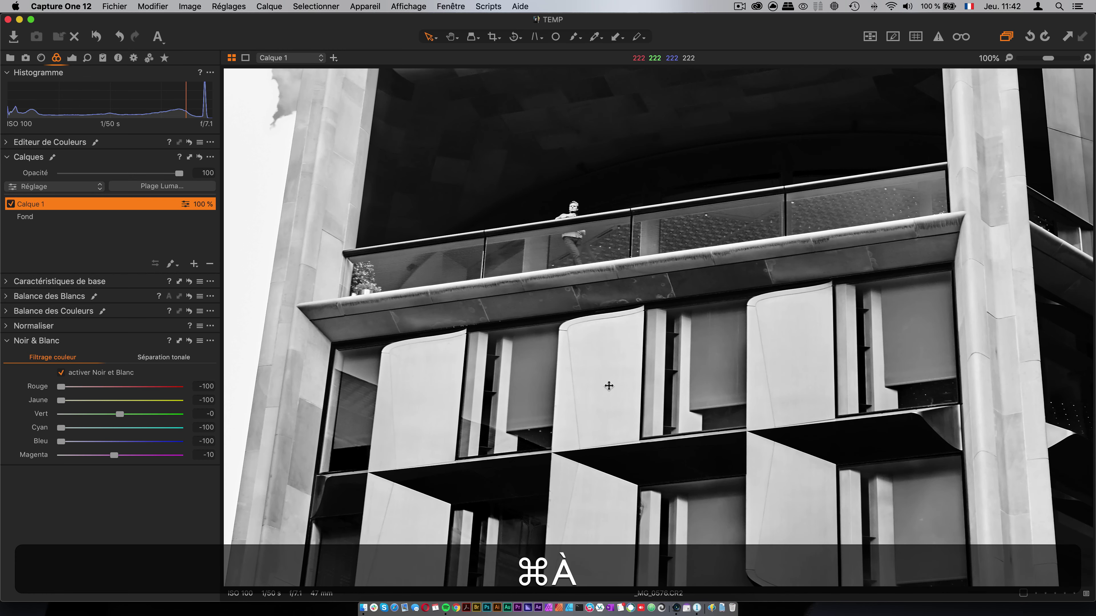
key(ctrl+super+agrave)
key(ctrl+alt+super+agrave)
key(alt+super+agrave)
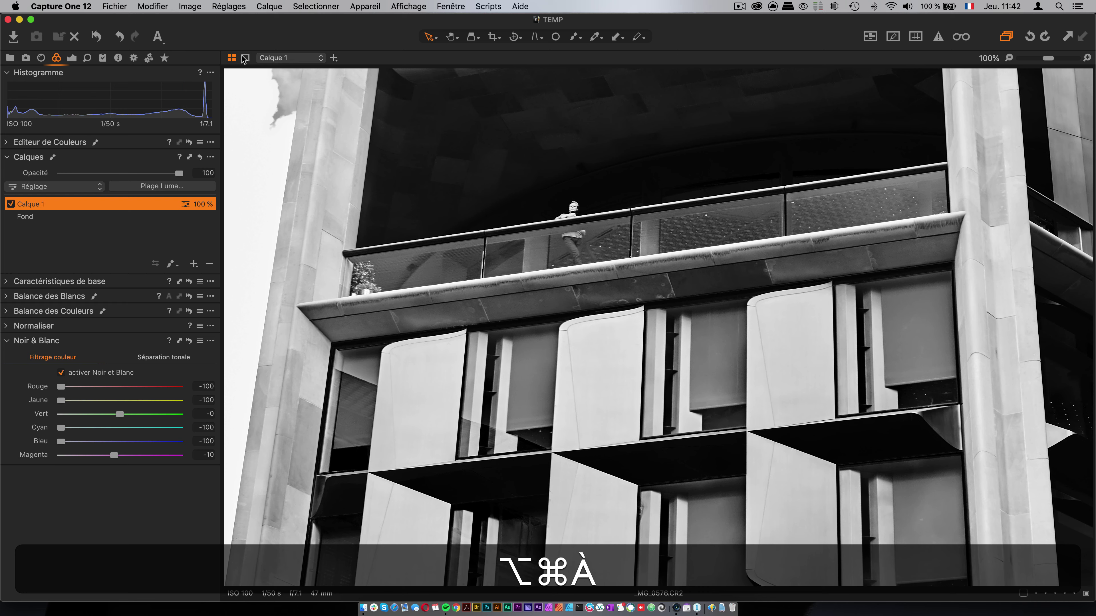
Look up the viewer's zoom commands, choose 100%, and fit the whole photo back in the viewer
click(448, 5)
mouse_move(409, 6)
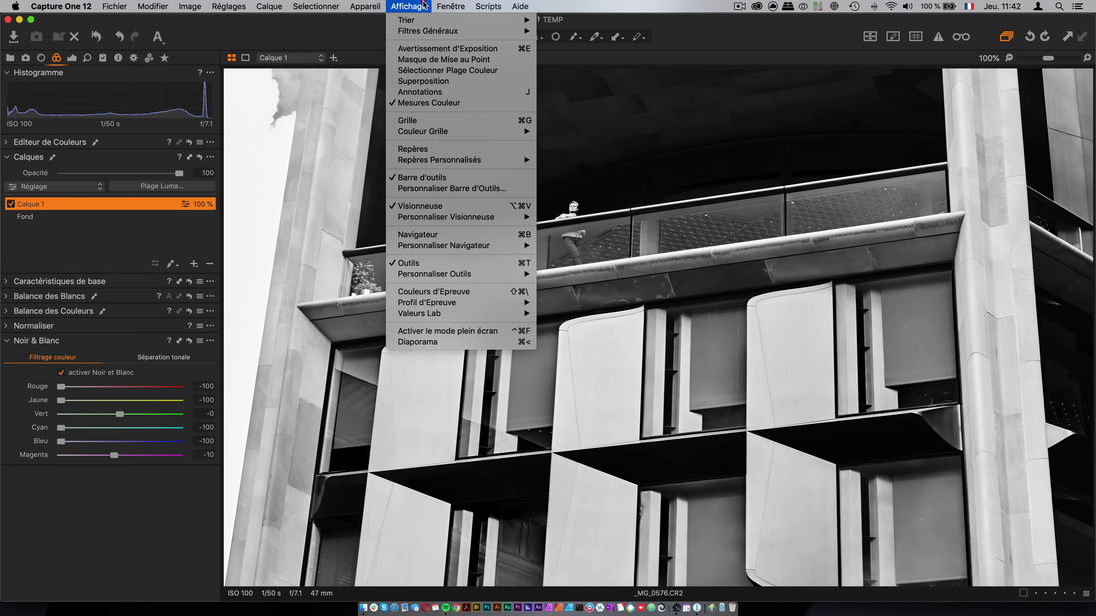
mouse_move(422, 30)
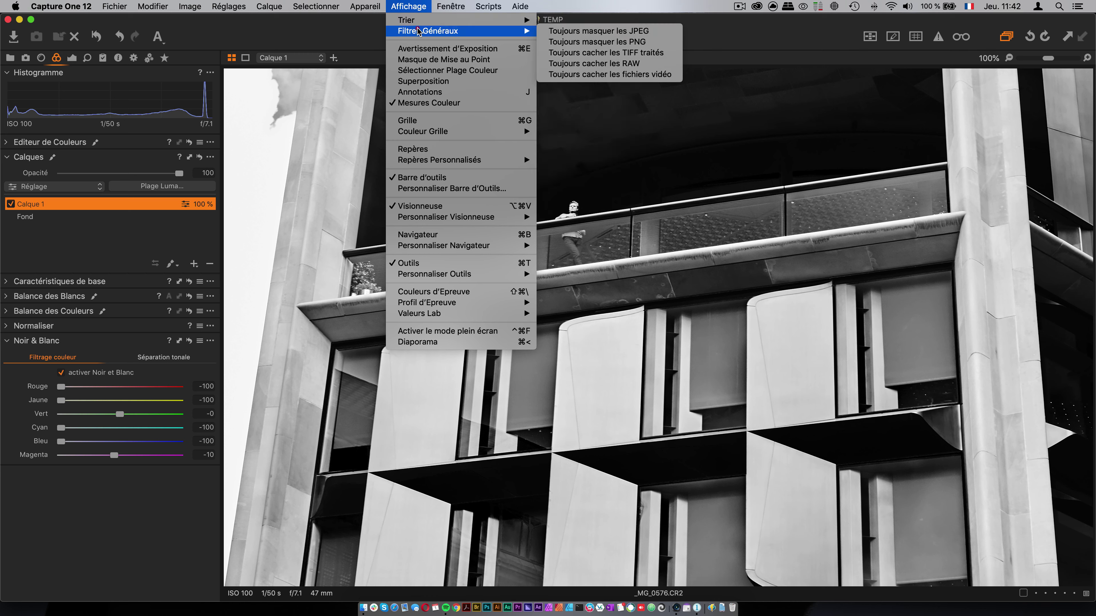
mouse_move(452, 221)
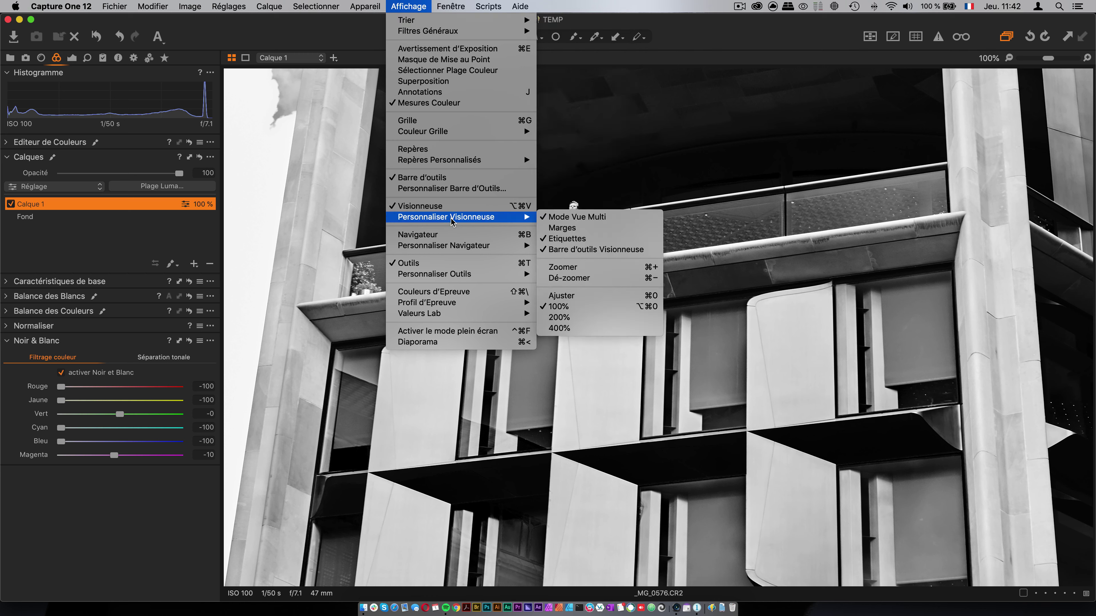
click(636, 307)
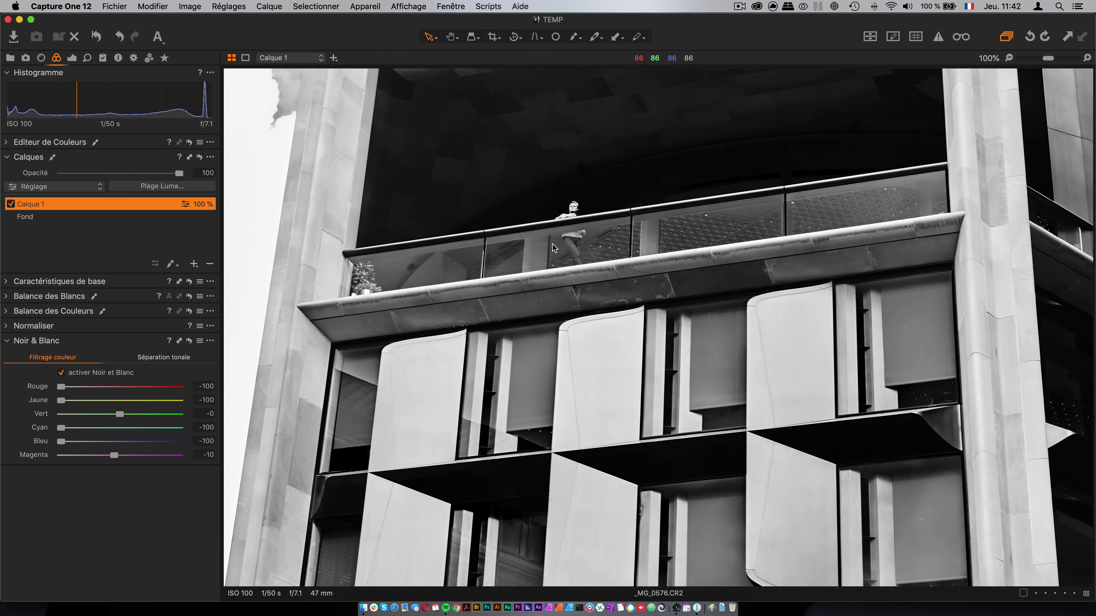
key(shift+super+0)
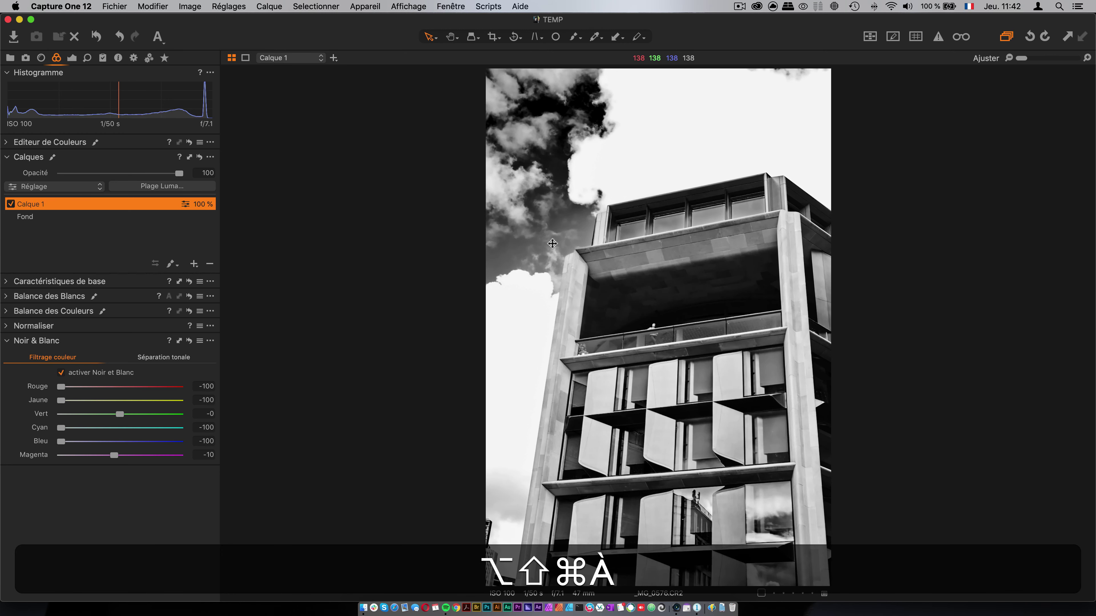
Switch the viewer back and forth between 100% and the fitted photo, ending at 100% on the balcony
click(576, 260)
key(alt+super+0)
key(alt+shift+super+0)
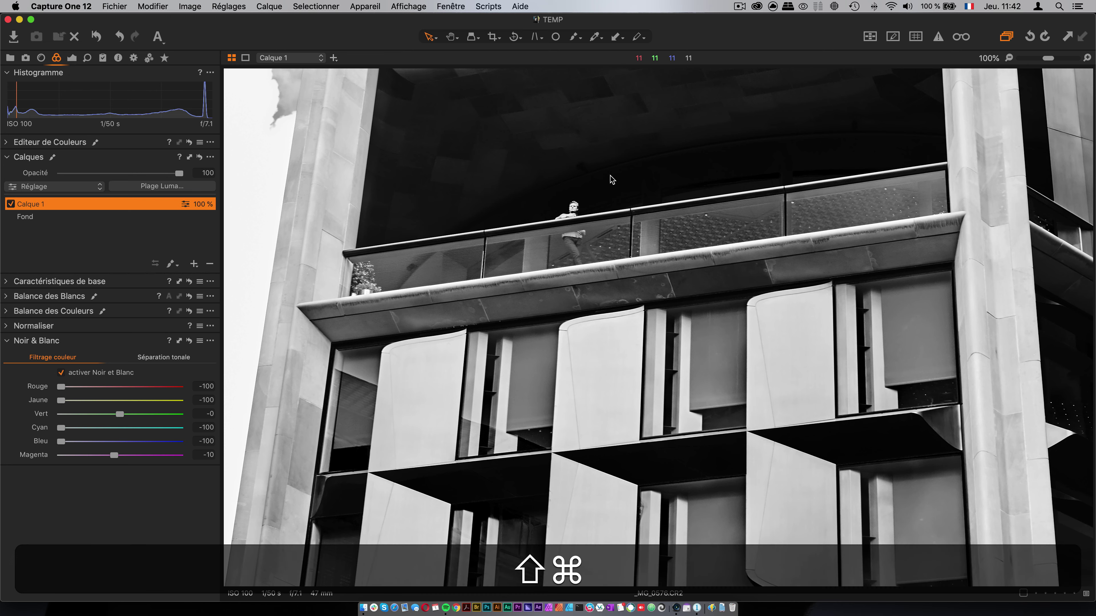
key(shift+super+0)
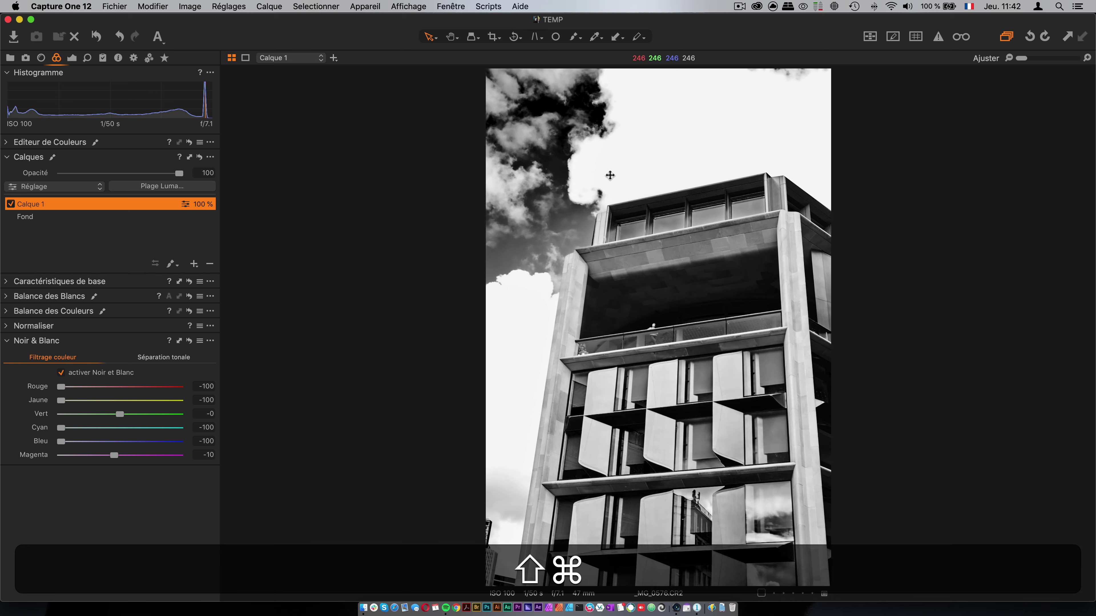
key(alt+shift+super+0)
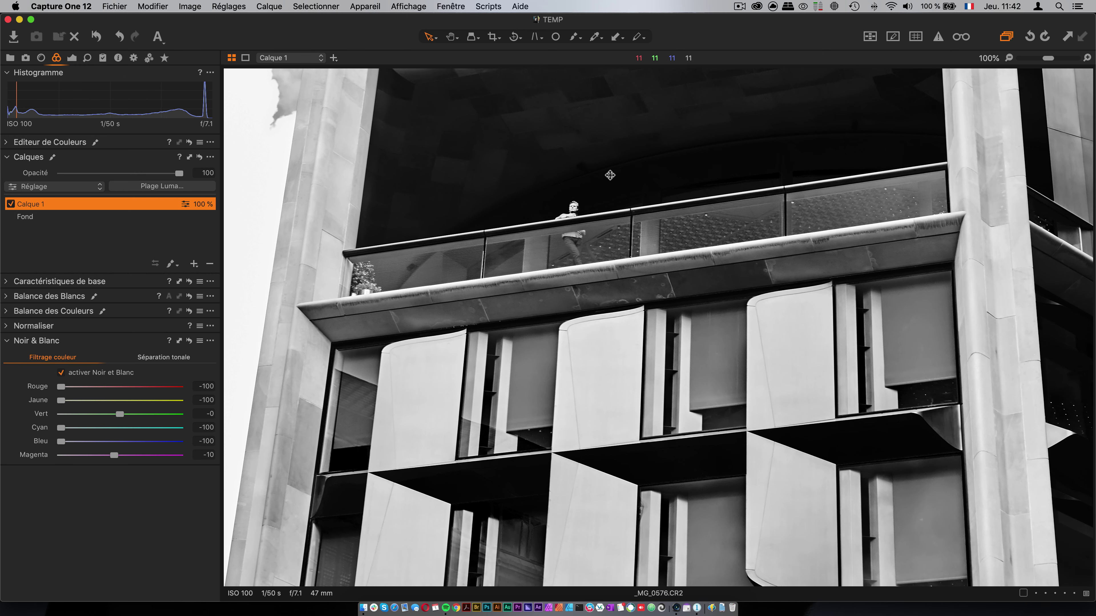
Examine the figure on the balcony at 200% and 100%, and return to the fitted photo
scroll(621, 290, up, 2)
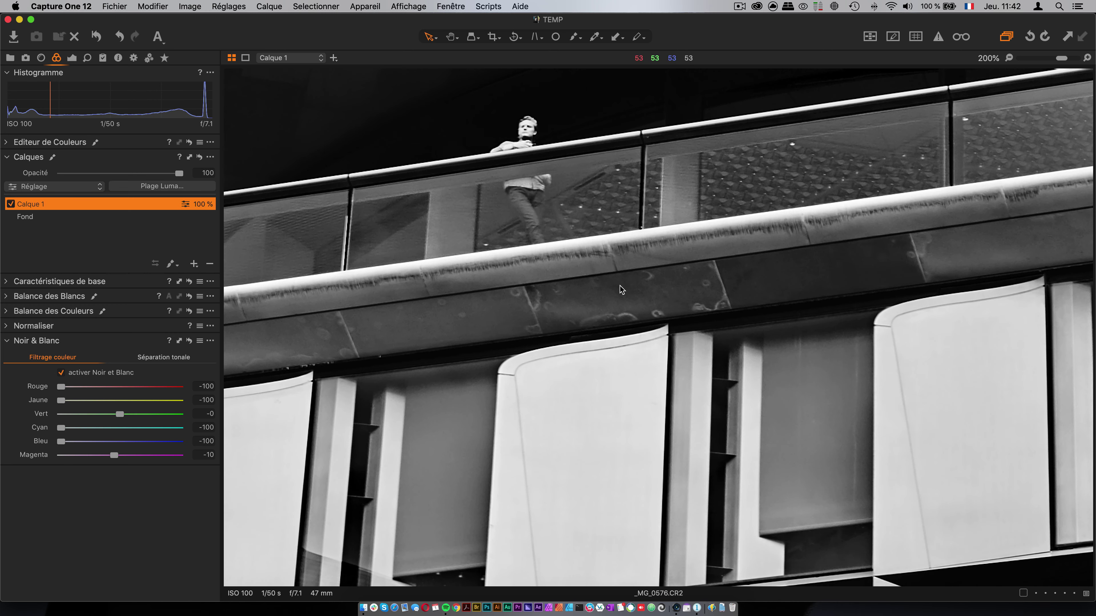
scroll(621, 289, down, 2)
key(space)
drag(564, 203, 673, 287)
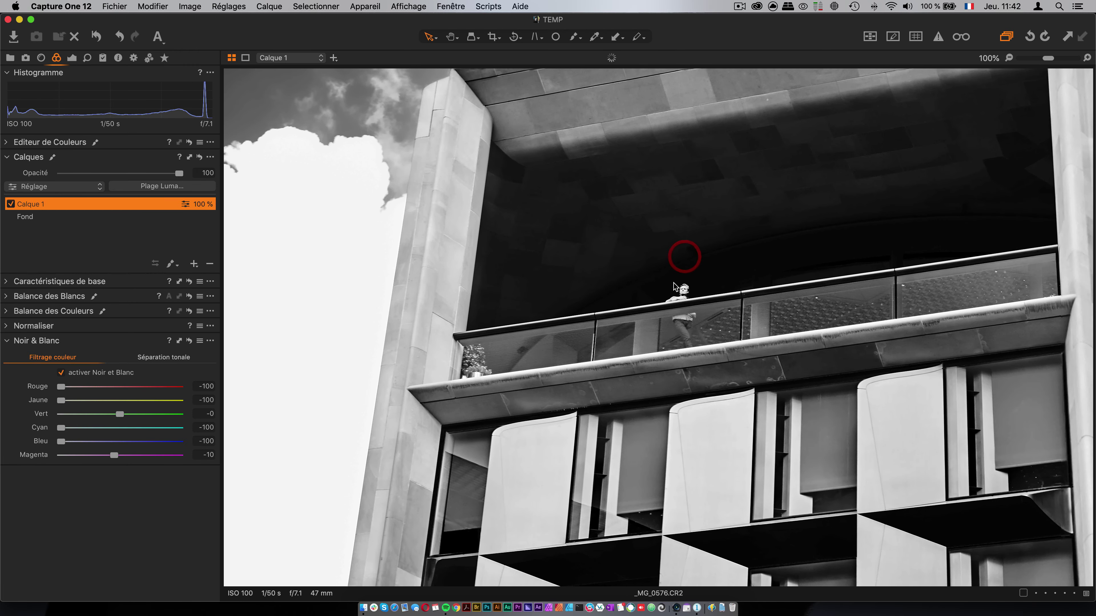
key(shift+super+0)
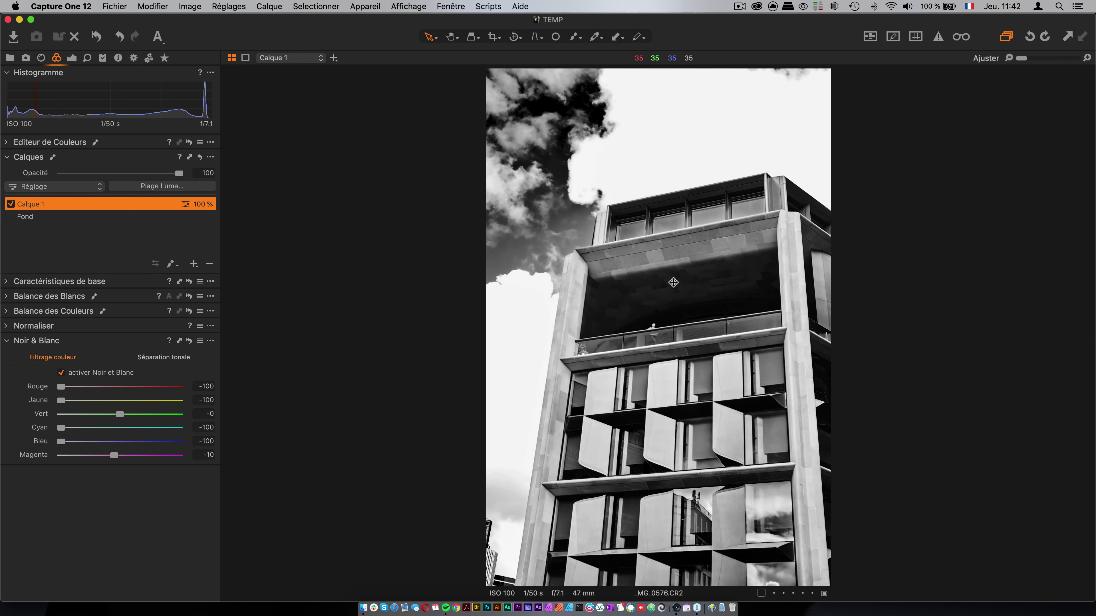
Set the crop ratio to 16x9 and draw a crop about 11.47 by 6.45 in around the balcony
right_click(486, 32)
click(496, 24)
click(493, 40)
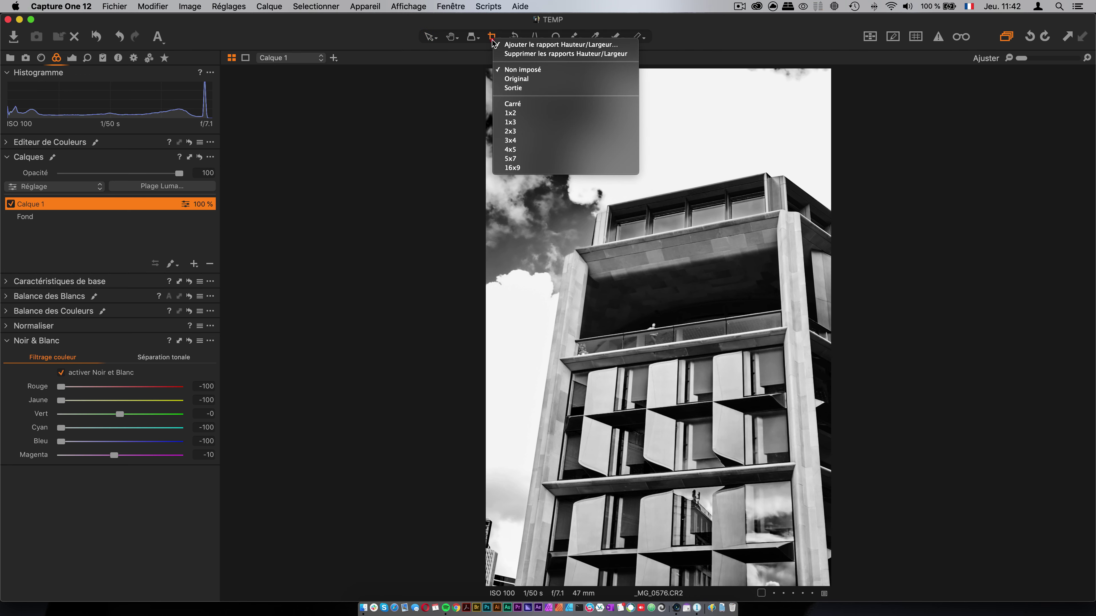
click(535, 167)
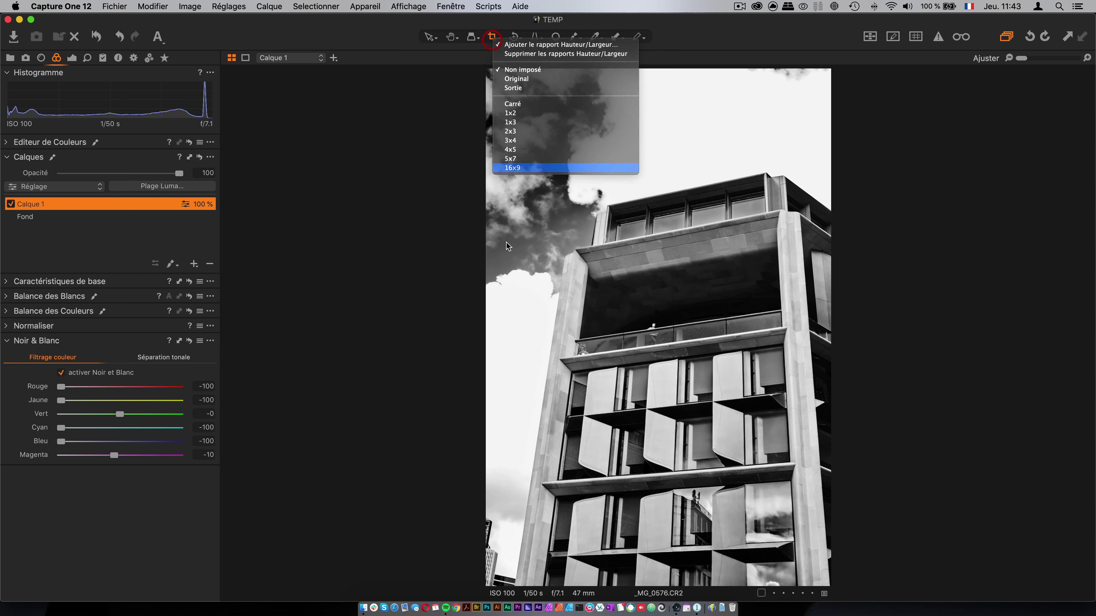
key(c)
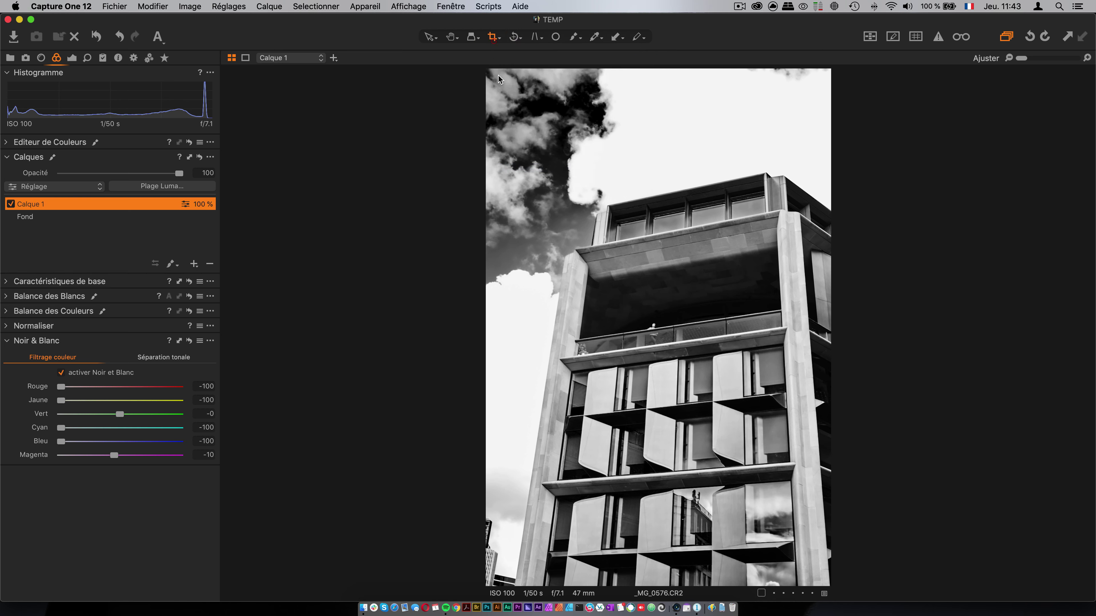
click(495, 238)
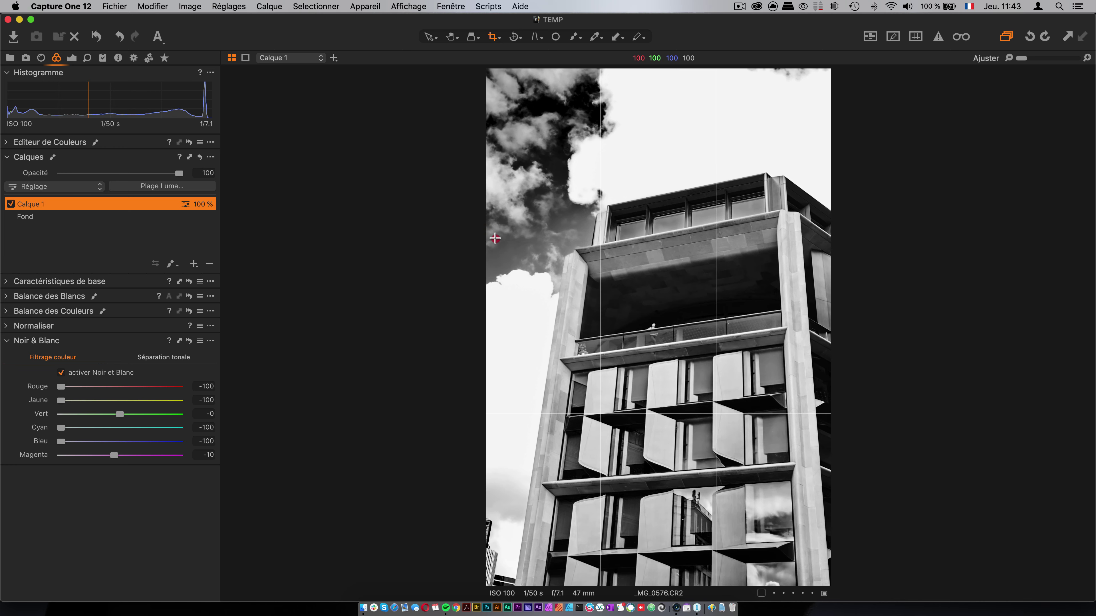
drag(495, 238, 854, 433)
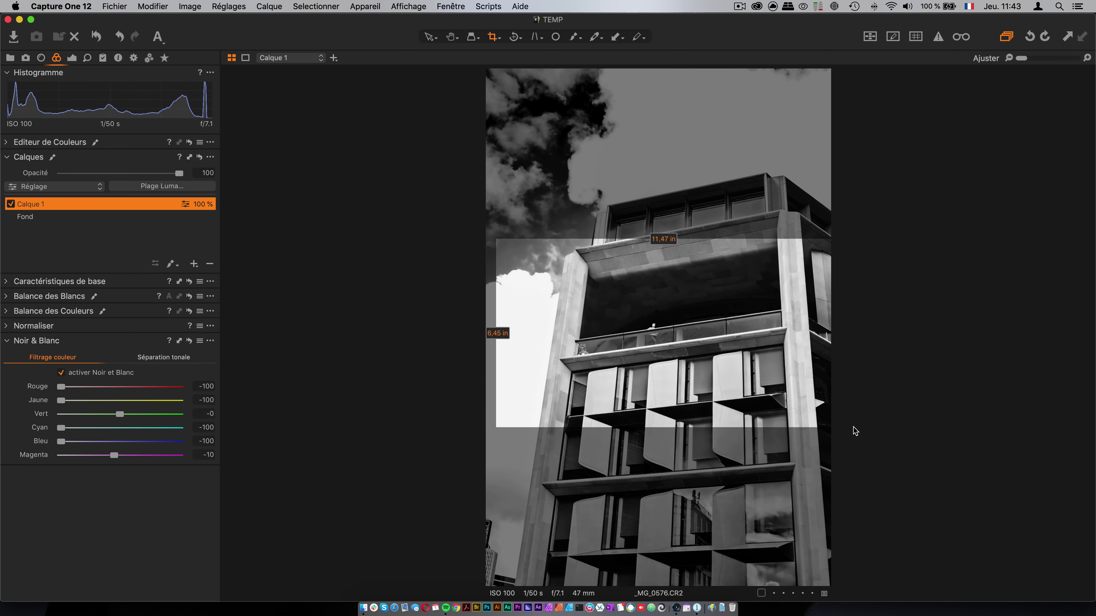
Enlarge the crop to the photo's full width, about 11.78 by 6.63 in, and nudge it slightly down
drag(496, 427, 485, 433)
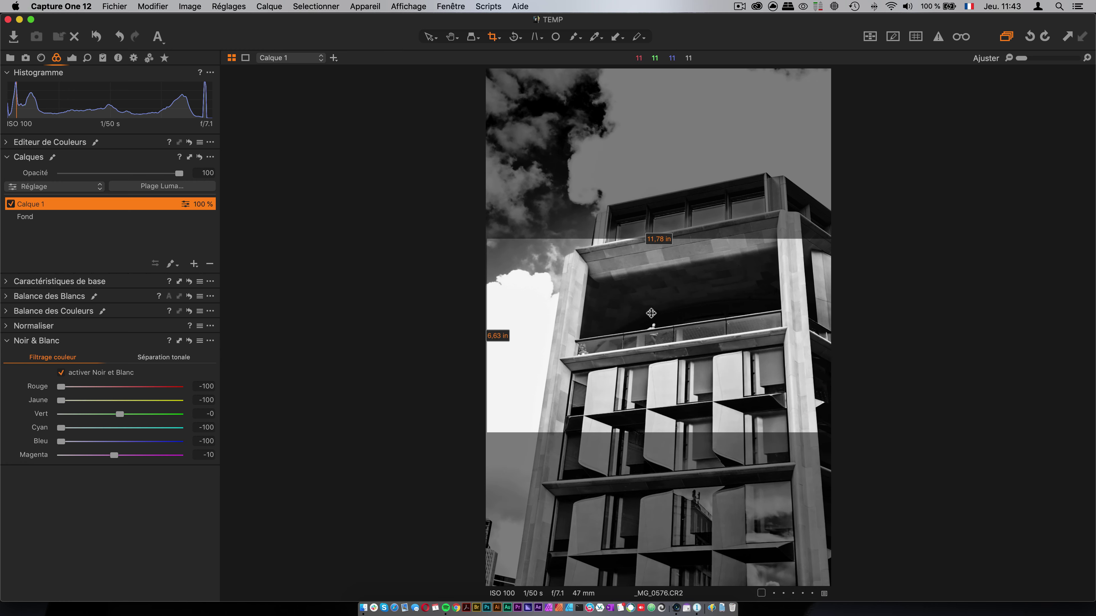
drag(625, 347, 629, 349)
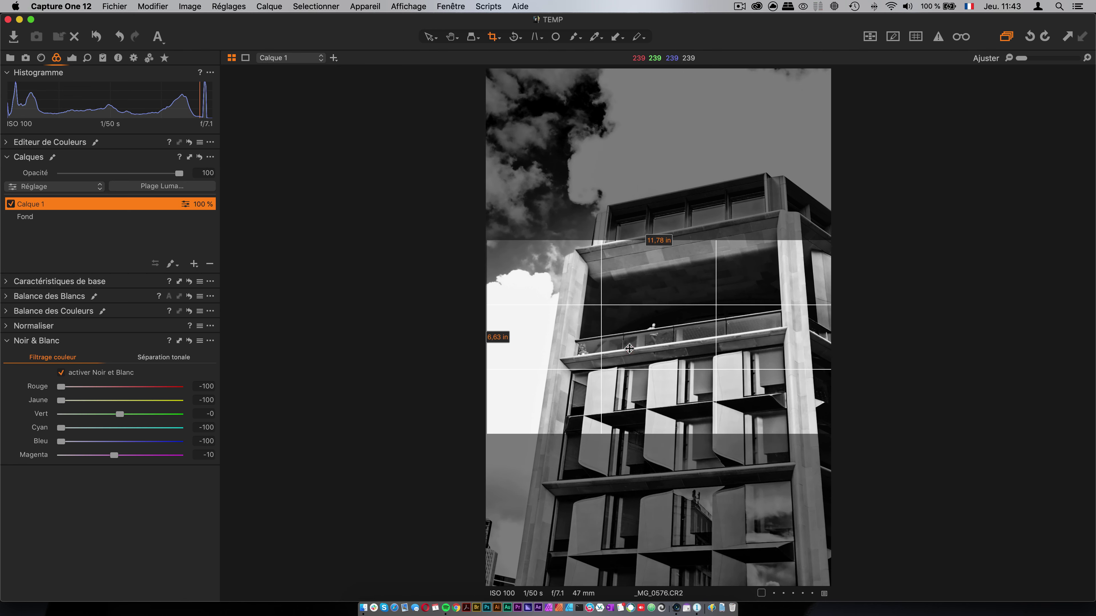
drag(629, 348, 630, 349)
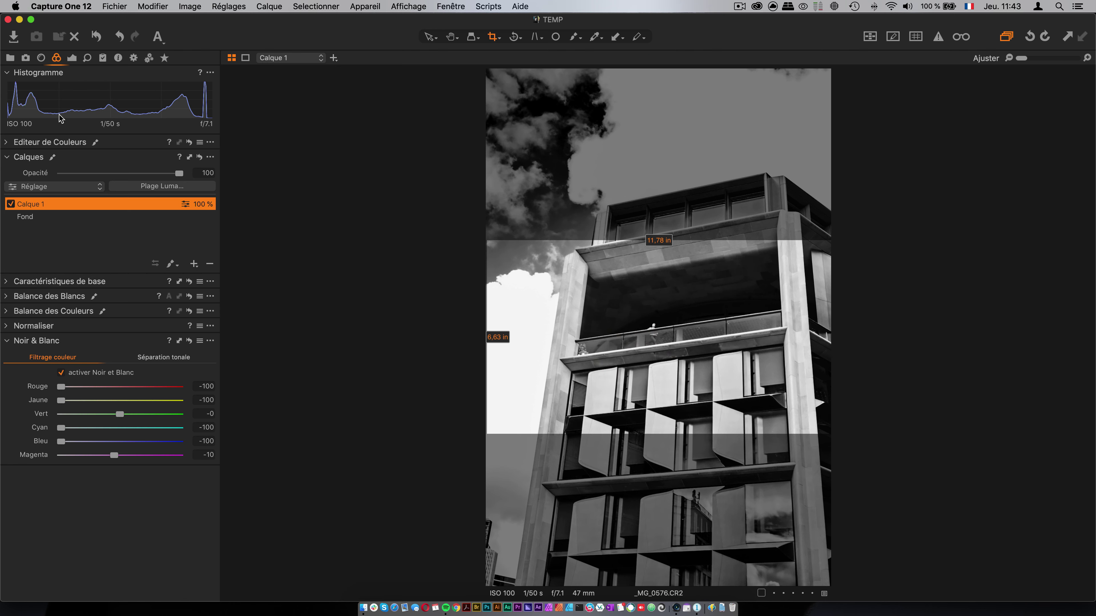
Test the grid's Suivre Cadrage option while moving the 16x9 crop slightly upward, and leave the Crop tool
click(41, 59)
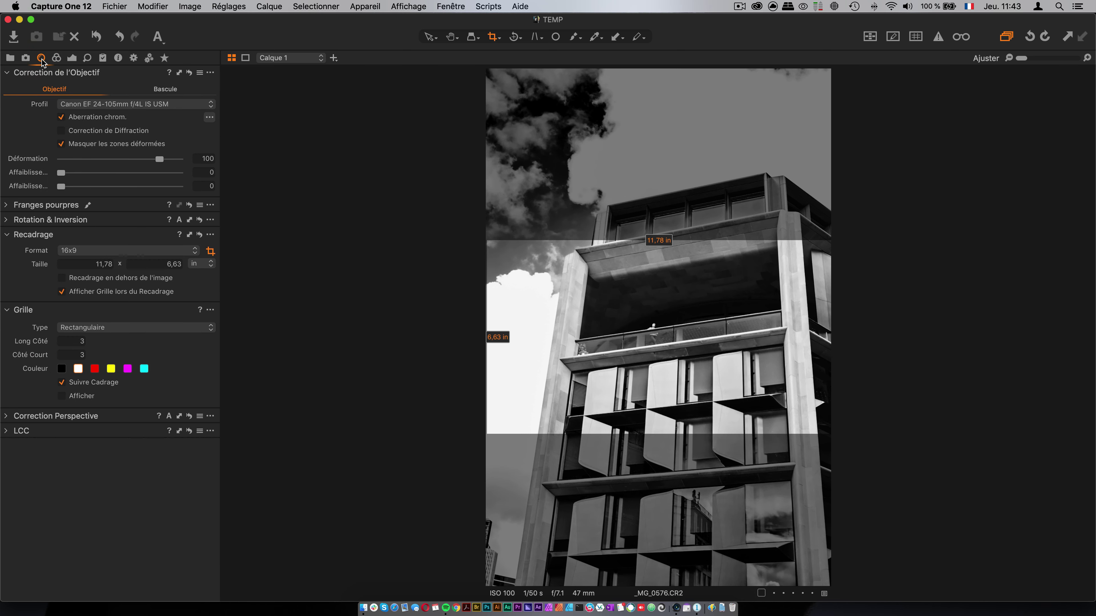
click(68, 384)
drag(607, 336, 619, 318)
drag(619, 344, 643, 317)
click(90, 382)
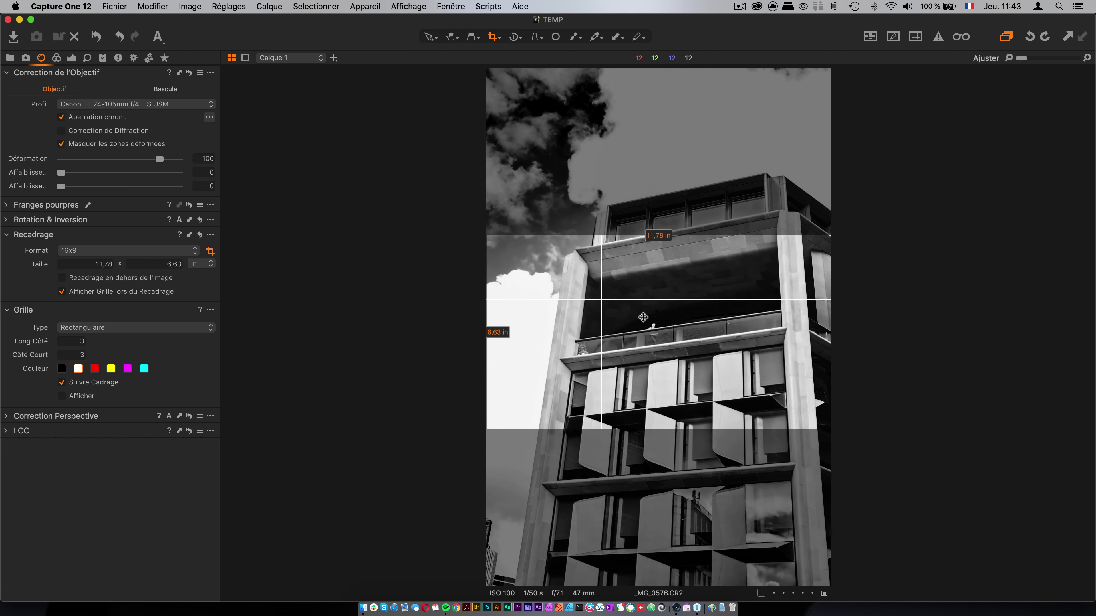
key(v)
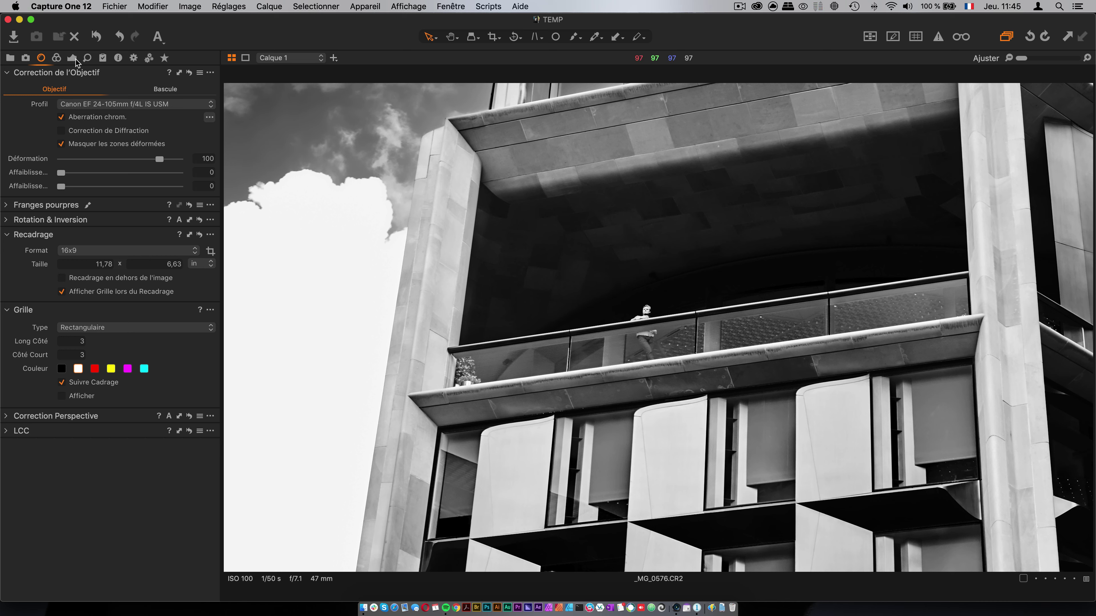
Add film grain of type Grain riche en sels d'argent with an impact of 78
click(89, 59)
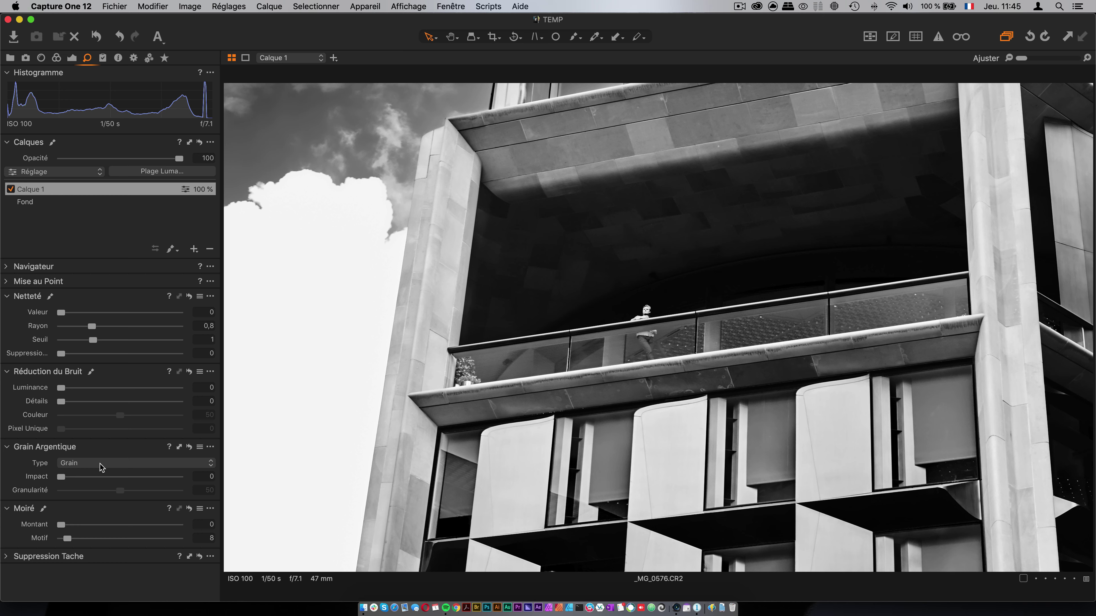
click(101, 466)
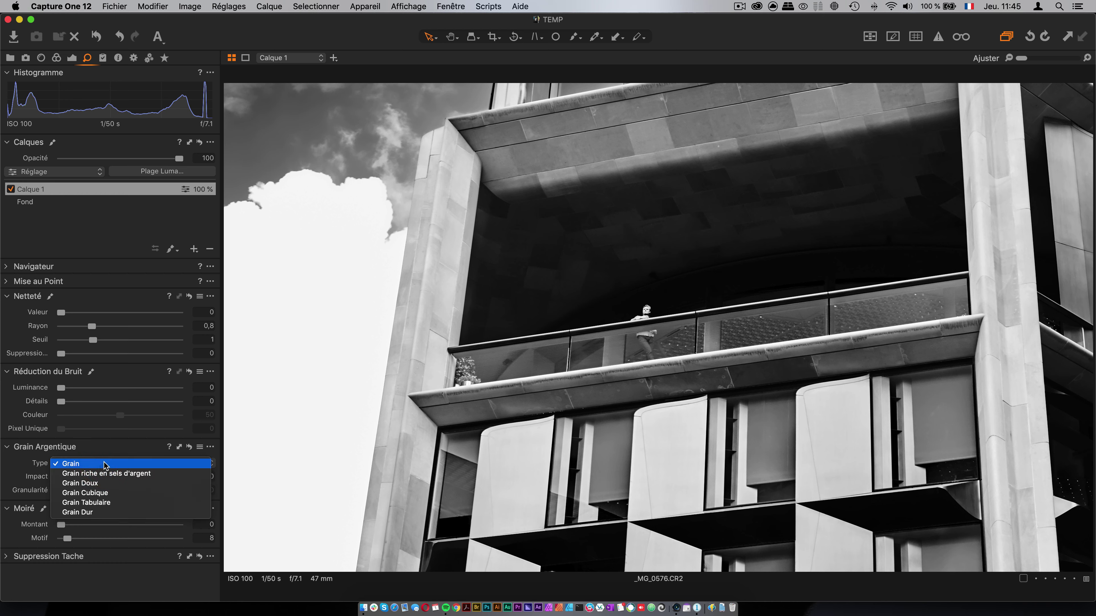
click(109, 473)
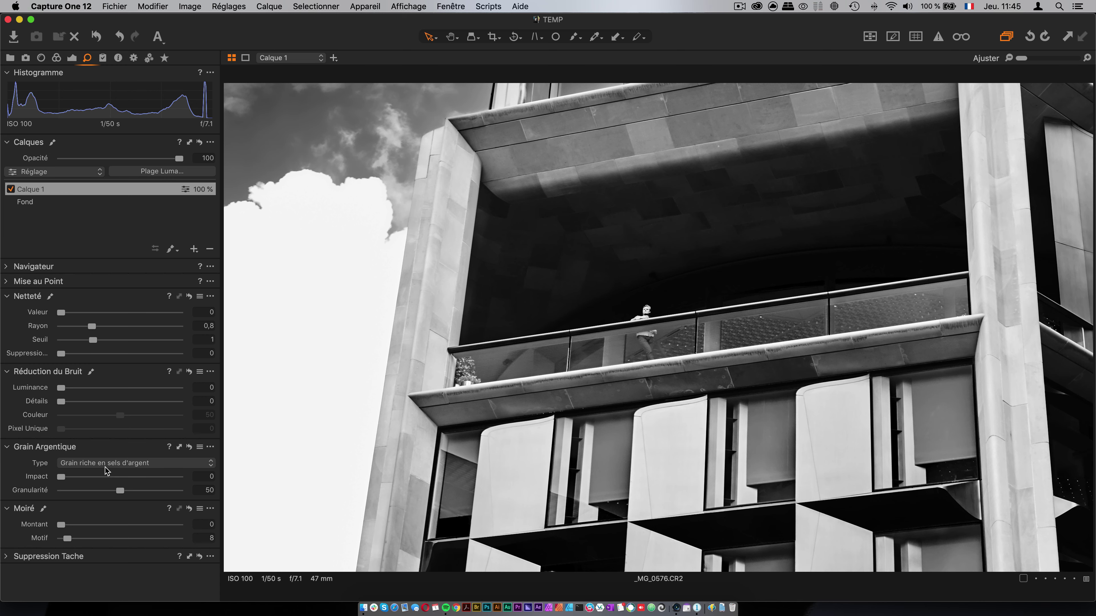
drag(62, 477, 152, 480)
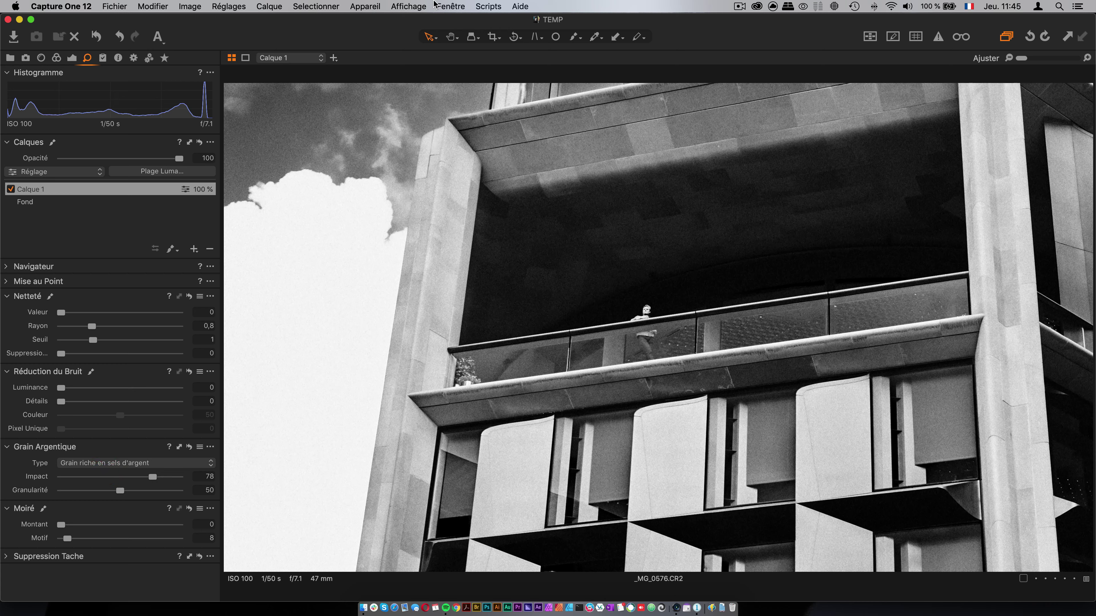
Check the film grain at 100% and set its impact to 50 and granularity to 76
click(425, 7)
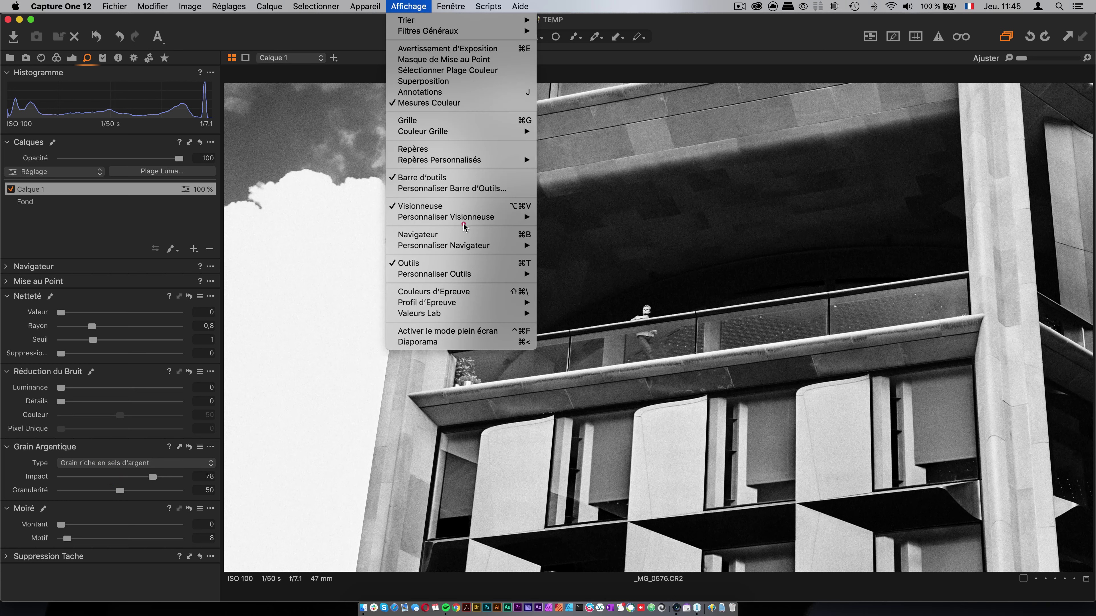
mouse_move(497, 217)
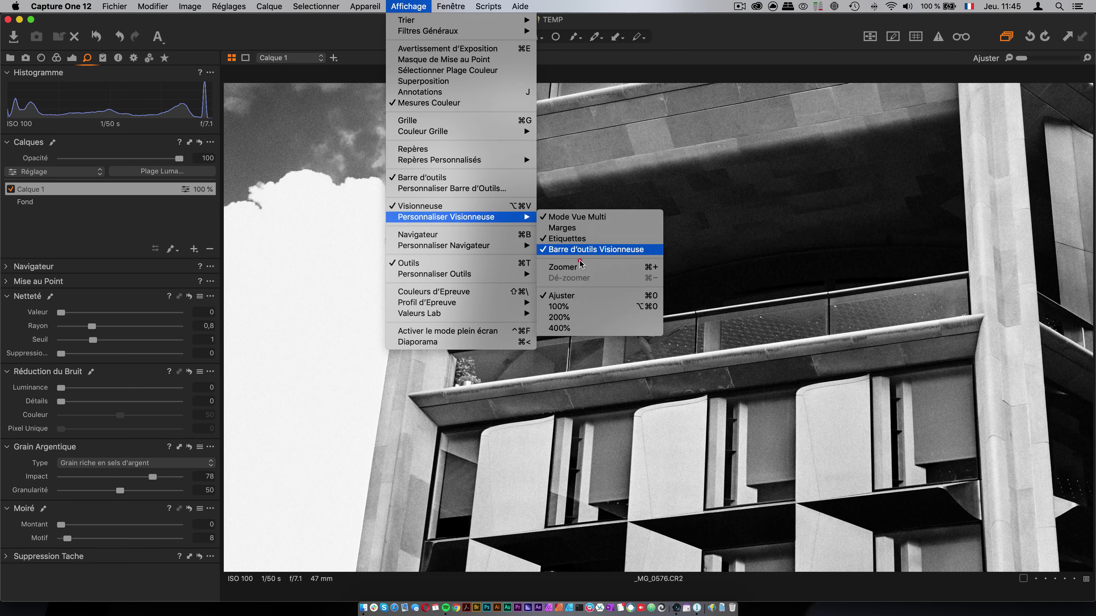
click(591, 306)
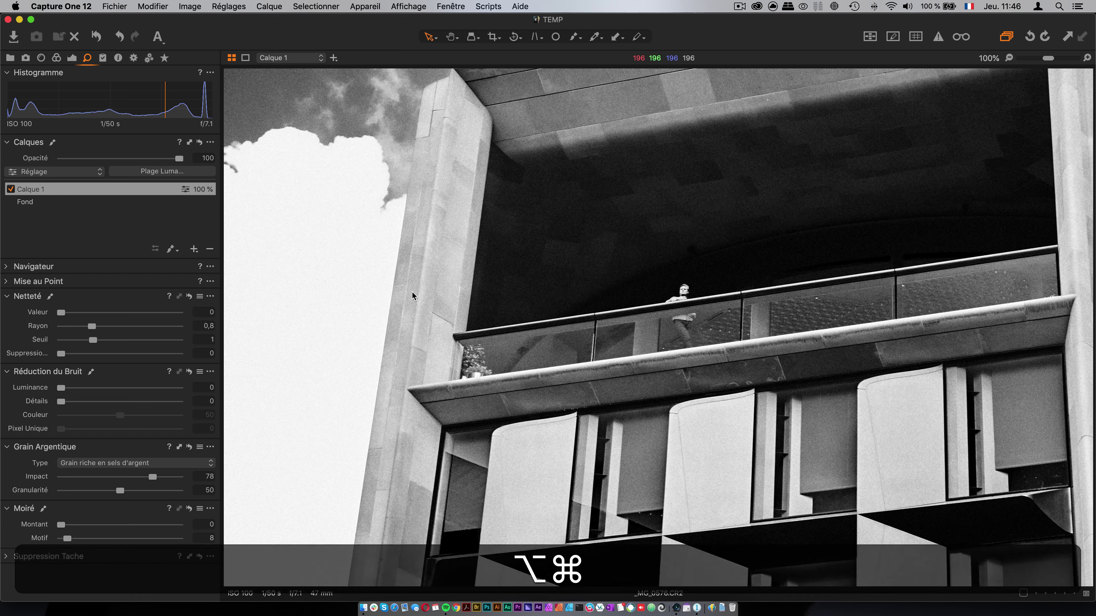
key(alt+shift+super+0)
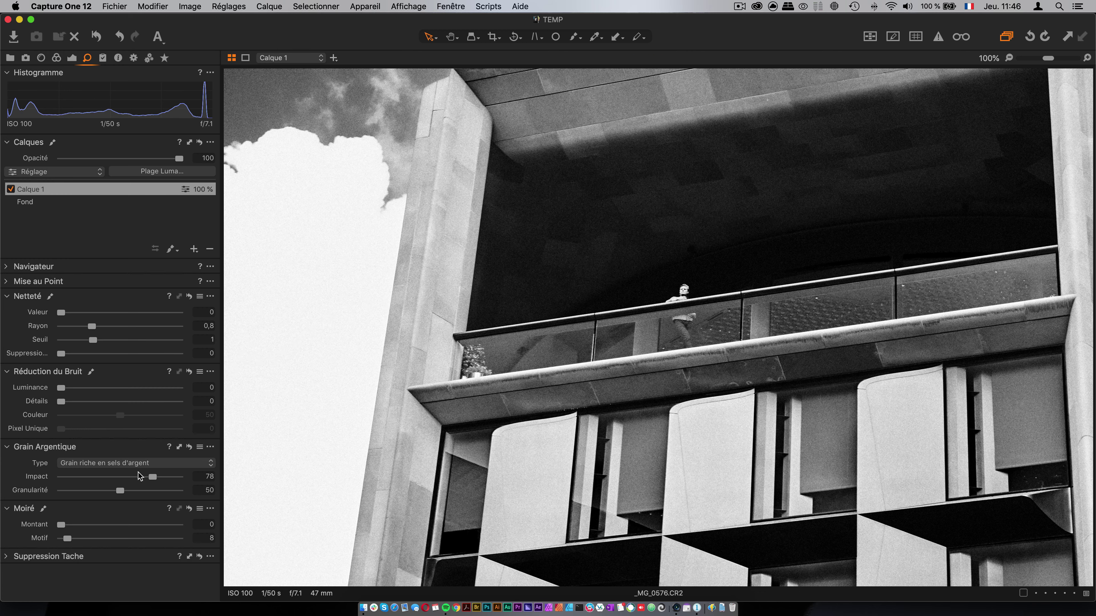
drag(153, 477, 120, 480)
Try the Grain Cubique and Grain Doux types for the film grain and return to Grain riche en sels d'argent
click(129, 464)
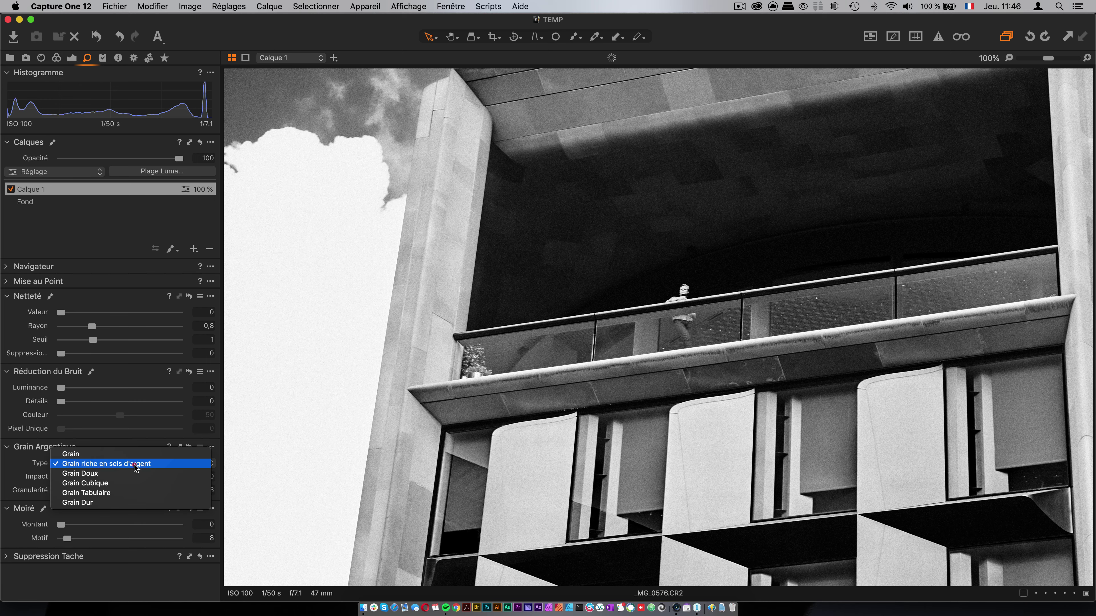
click(134, 483)
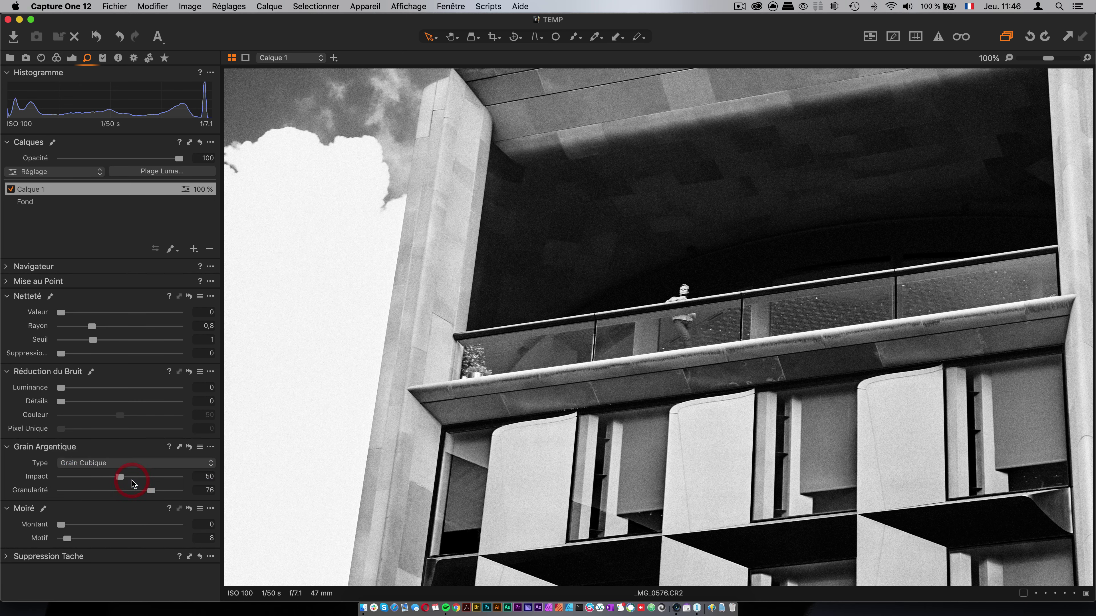
click(135, 462)
click(133, 455)
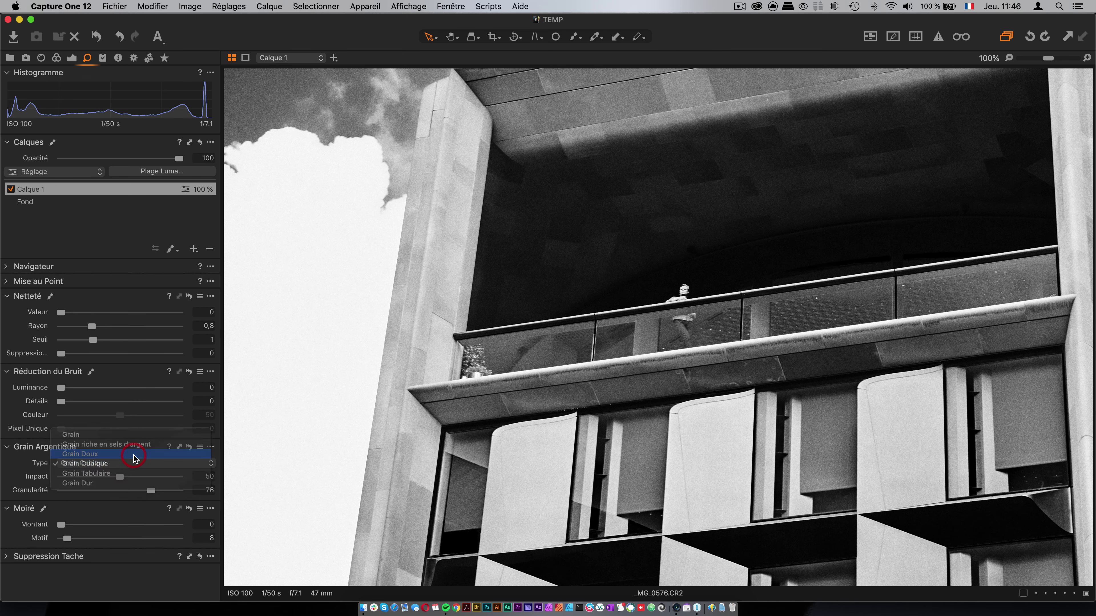
click(134, 460)
click(134, 455)
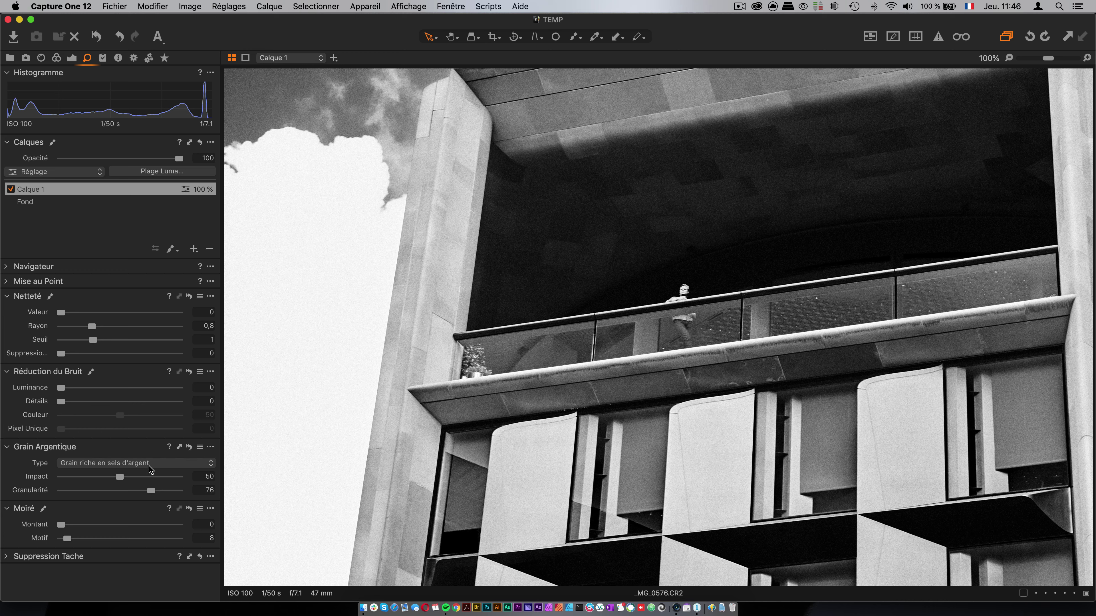
click(148, 467)
click(145, 462)
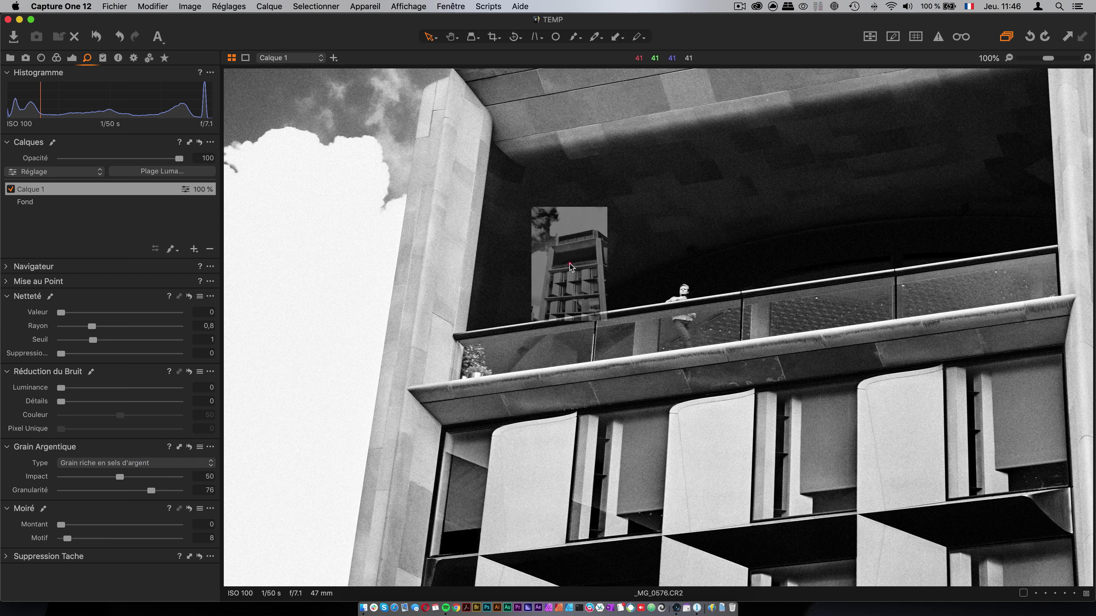
Examine the grainy photo at 100% and in full, comparing it with the layer Calque 1 hidden and shown
key(space)
drag(588, 272, 577, 34)
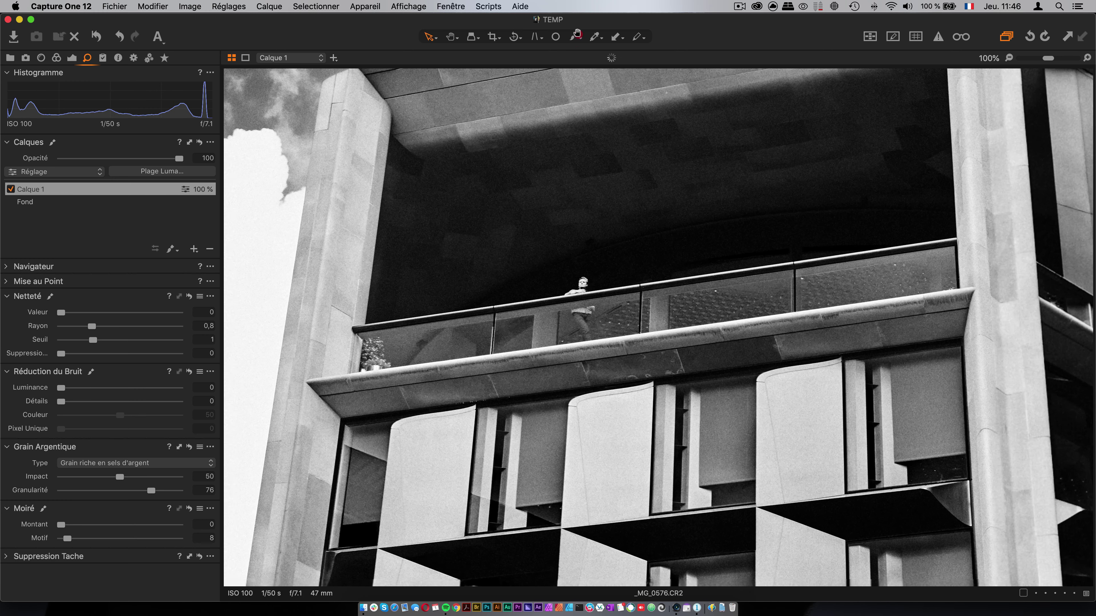
drag(800, 154, 669, 281)
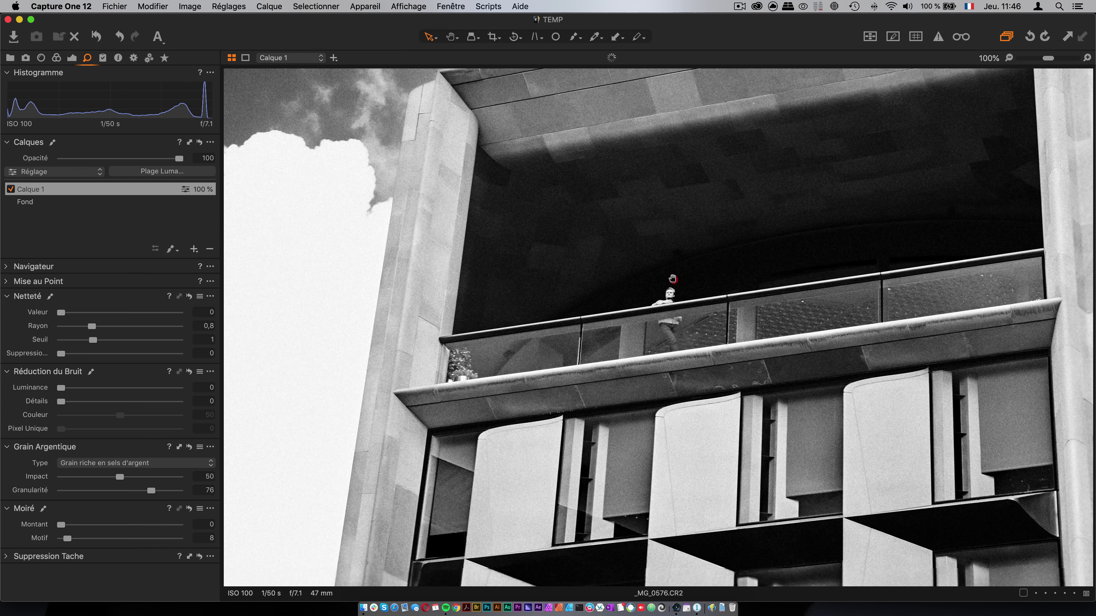
click(20, 189)
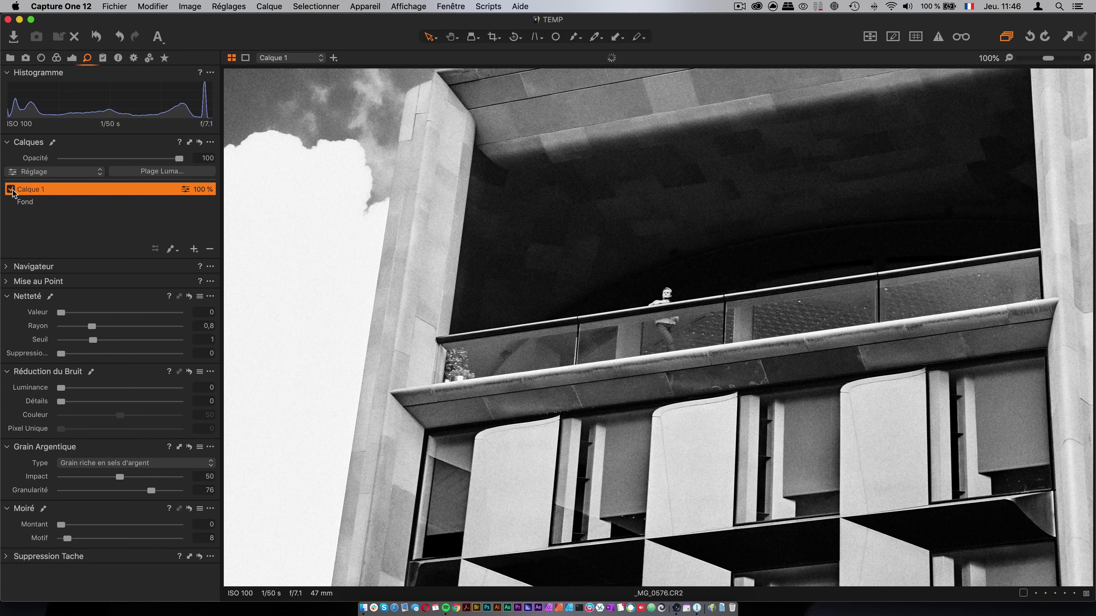
click(10, 190)
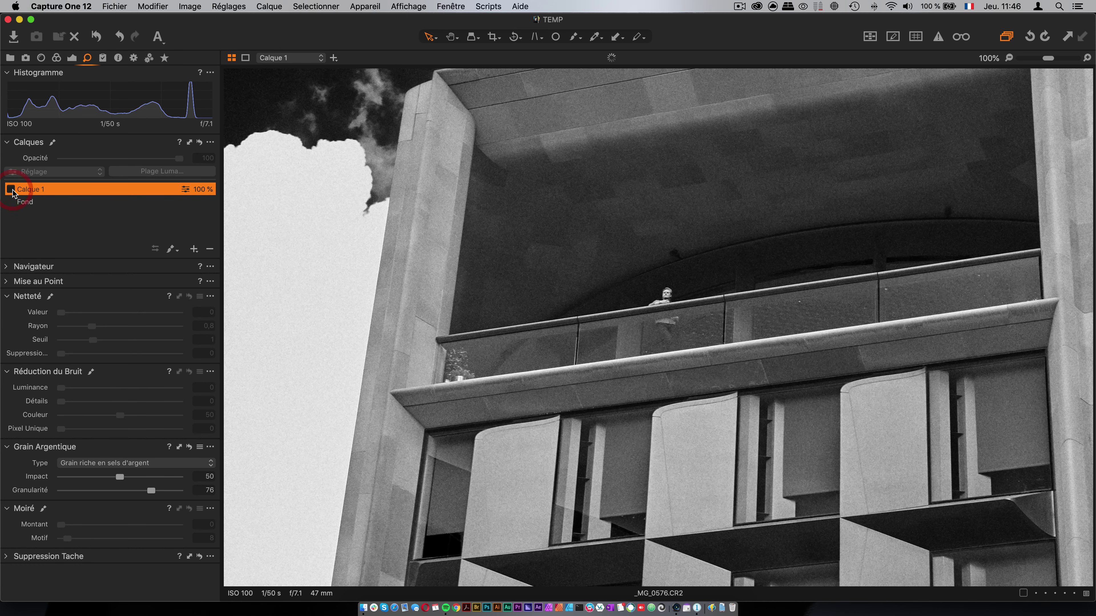
key(shift+super+0)
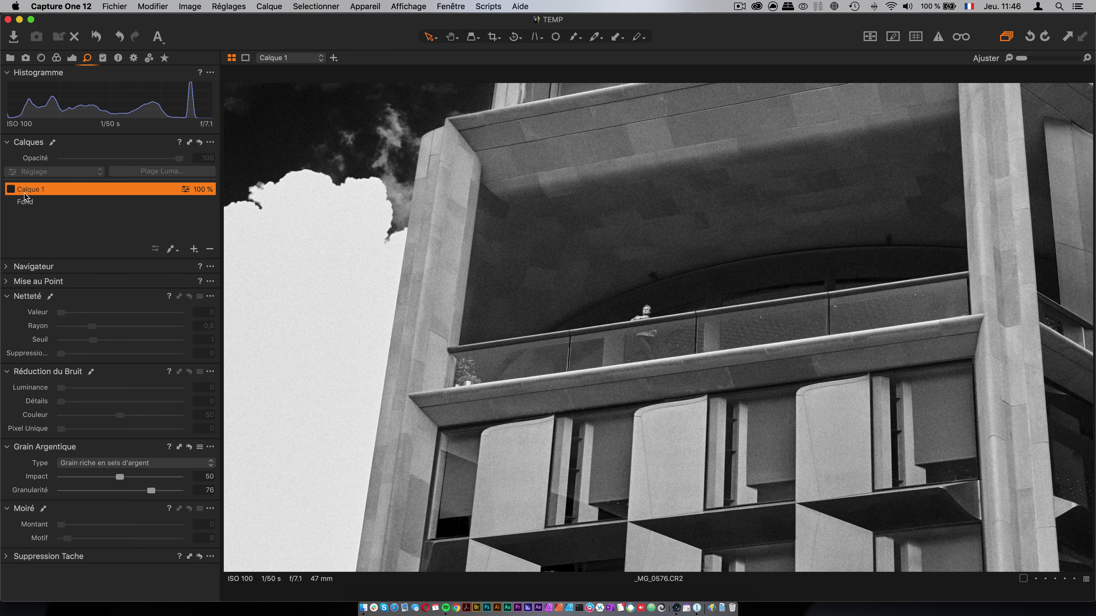
click(11, 189)
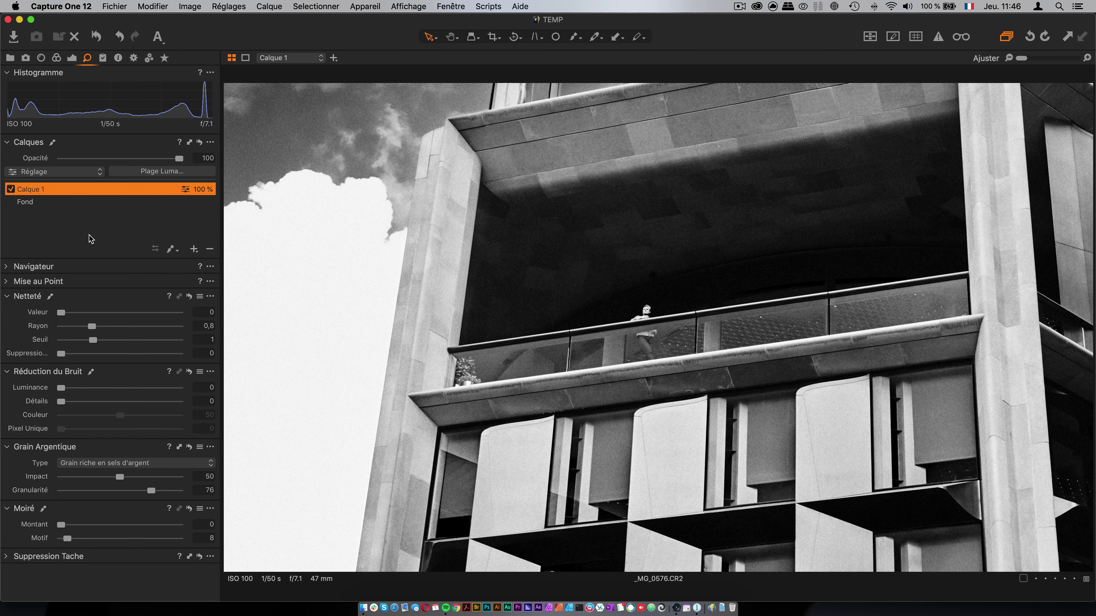
Rename the layer Calque 1 as "Contraste / Grain"
drag(465, 169, 472, 243)
key(space)
double_click(41, 189)
text(Contr)
key(BackSpace)
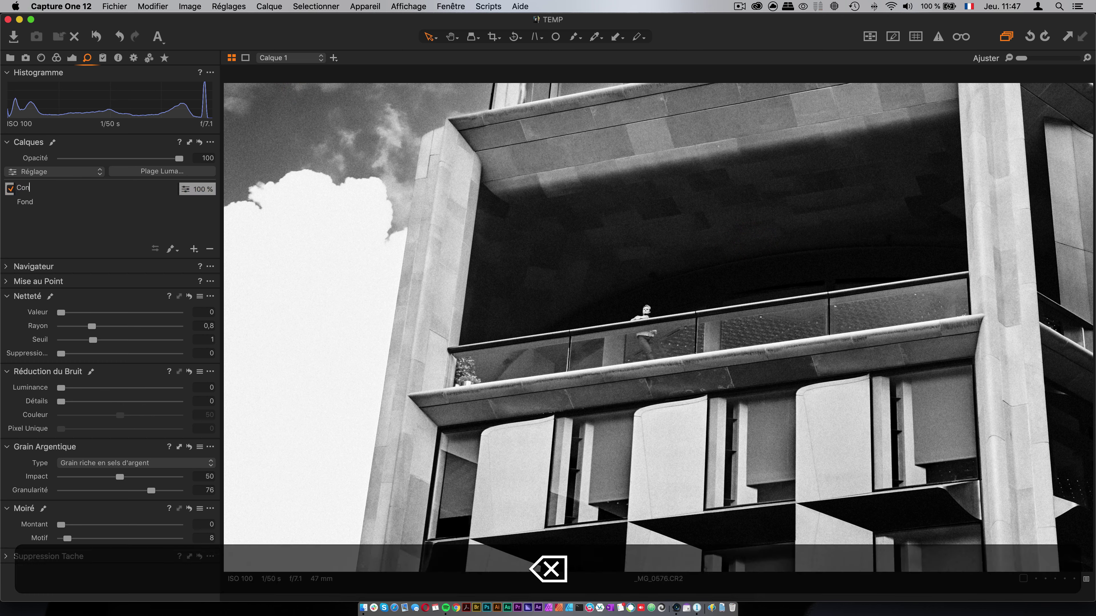
text(traste / Grain)
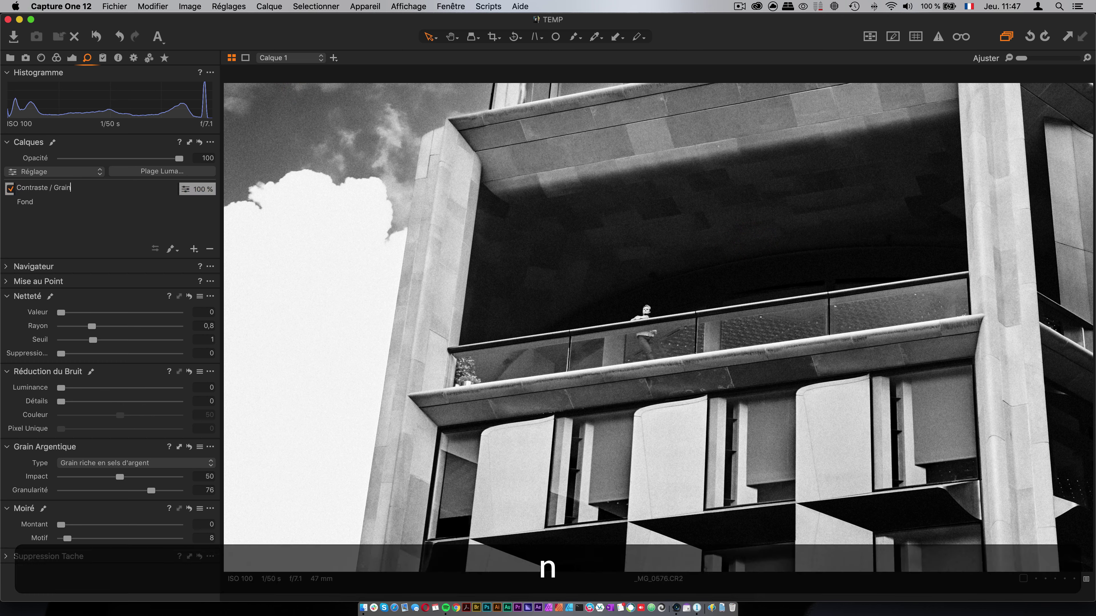
key(Return)
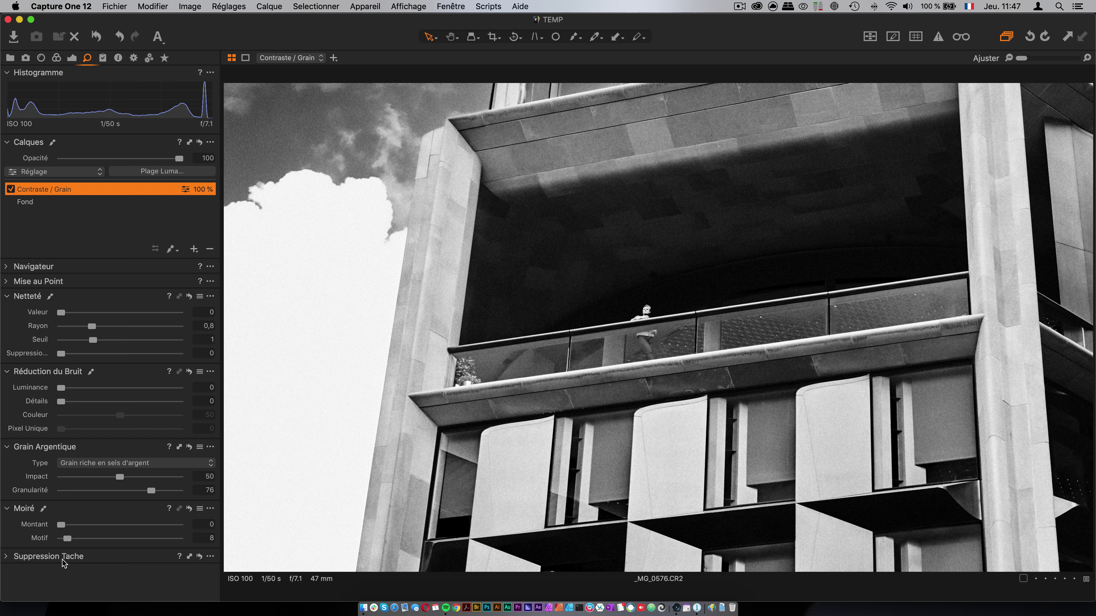
Add a Cadrage ellipse vignette to the building photo with the amount set to about -0,2
click(41, 58)
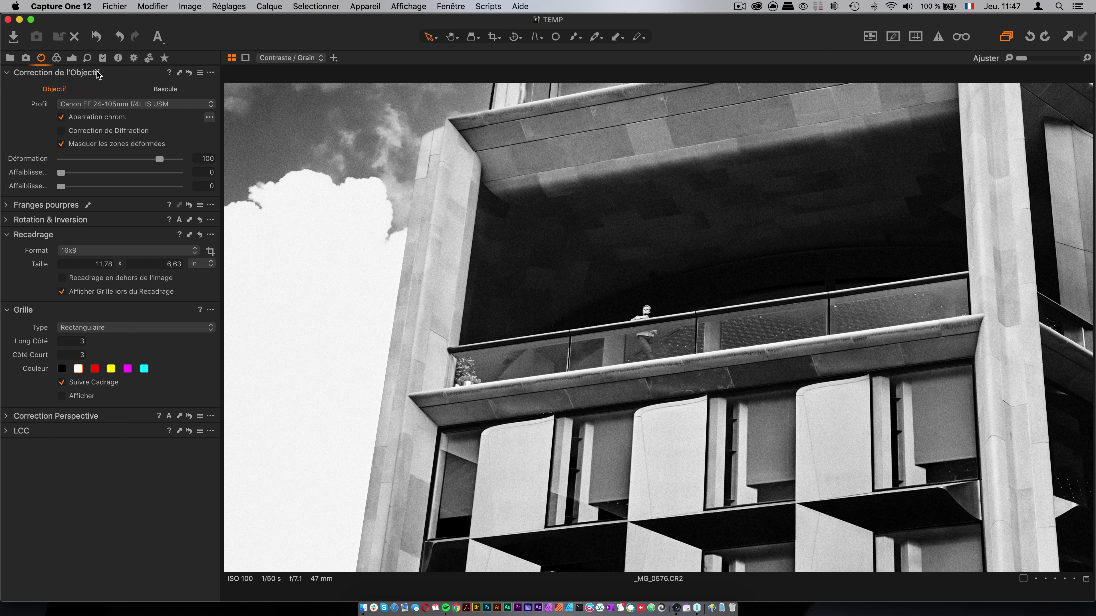
click(73, 58)
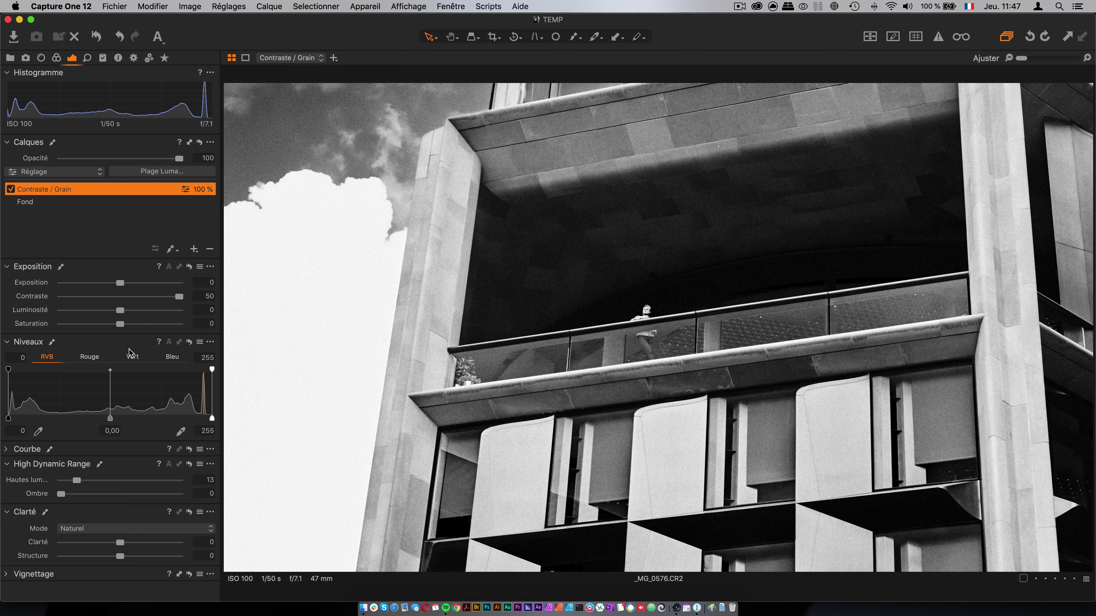
click(8, 575)
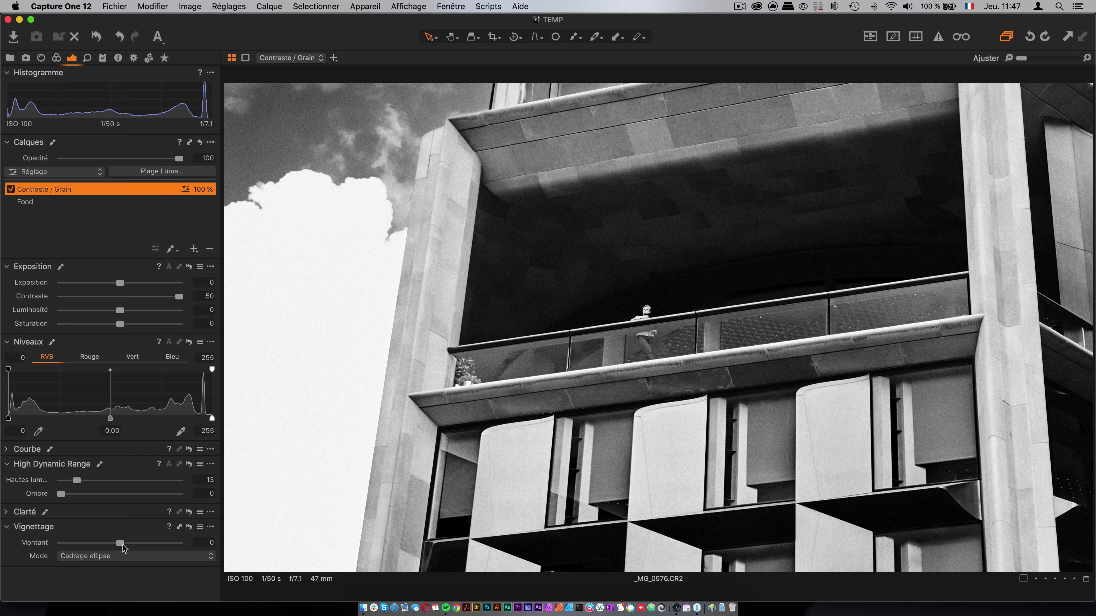
mouse_move(120, 548)
mouse_down()
mouse_move(42, 545)
mouse_move(125, 549)
mouse_move(88, 549)
mouse_move(117, 557)
mouse_up()
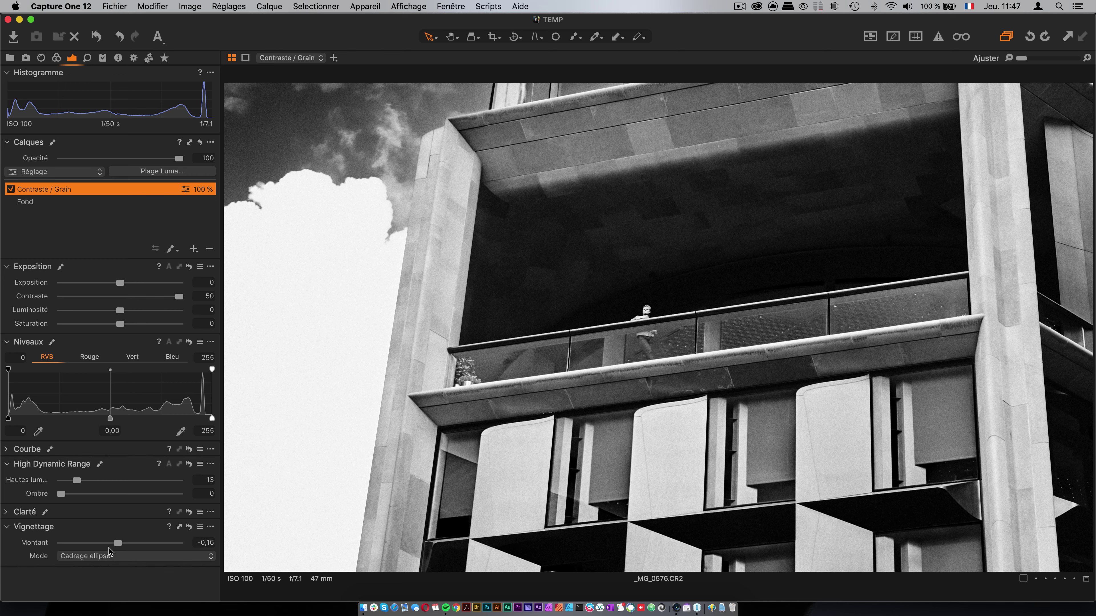
drag(117, 543, 66, 542)
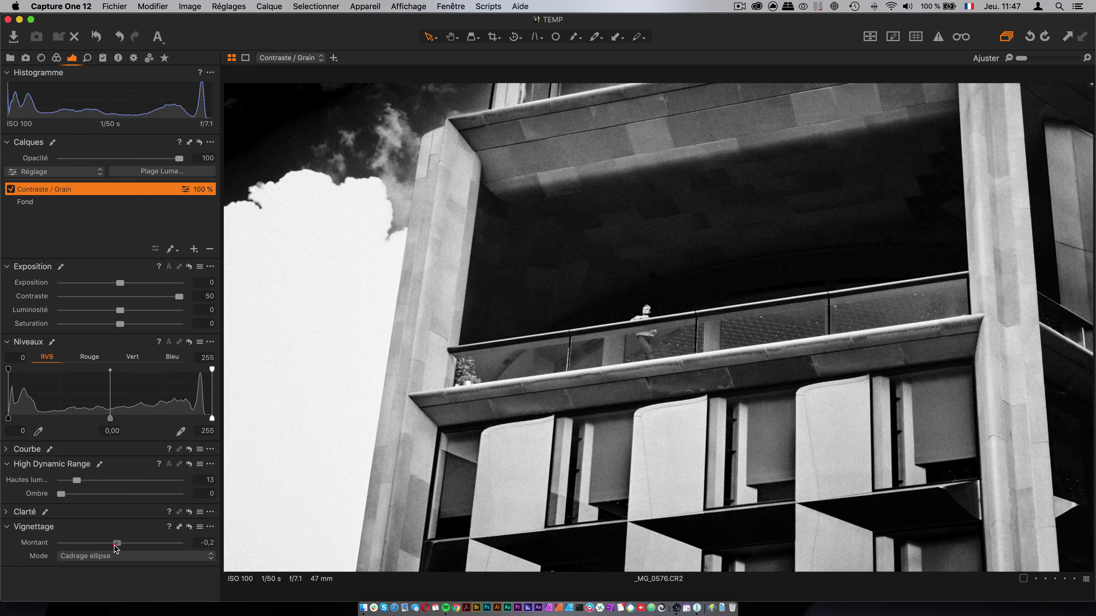
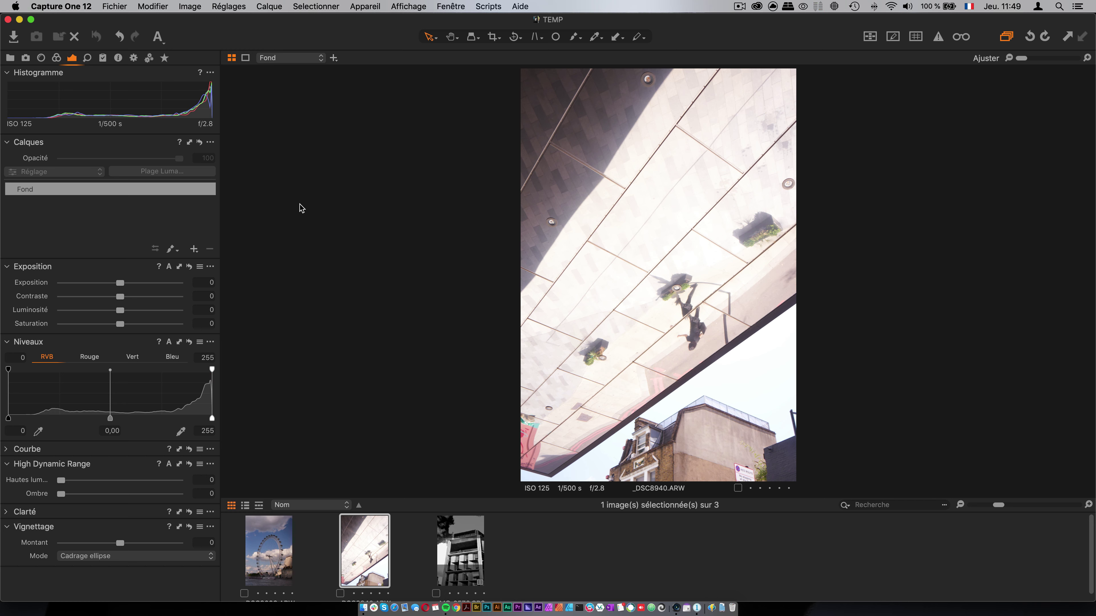
Add a new adjustment layer to _DSC8940.ARW with highlight recovery at 78, shadow recovery at 8 and contrast at 7
click(194, 249)
click(268, 275)
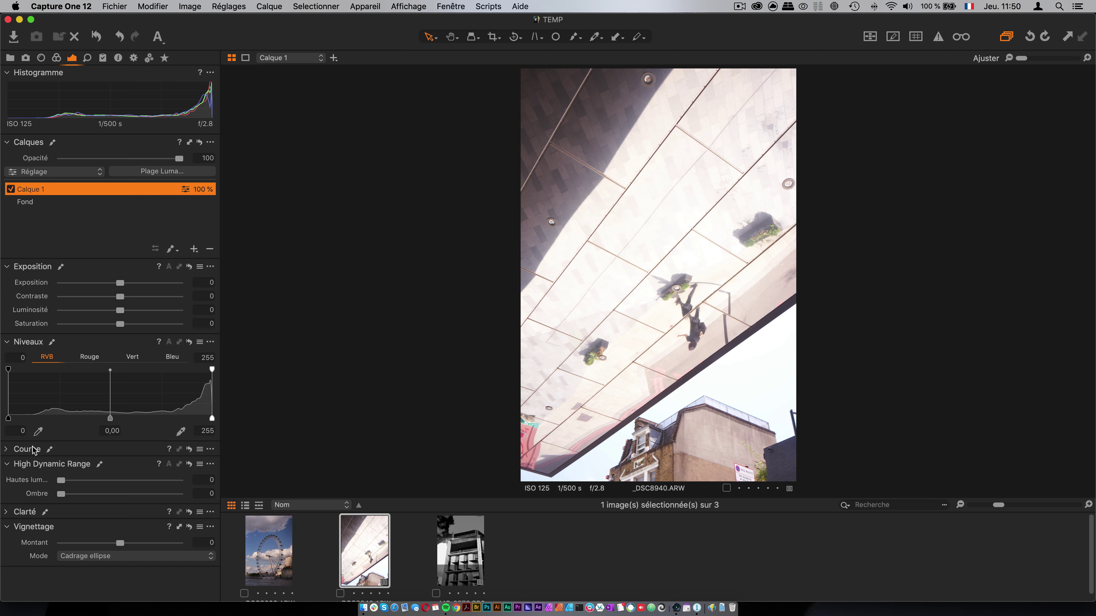
drag(61, 483, 157, 490)
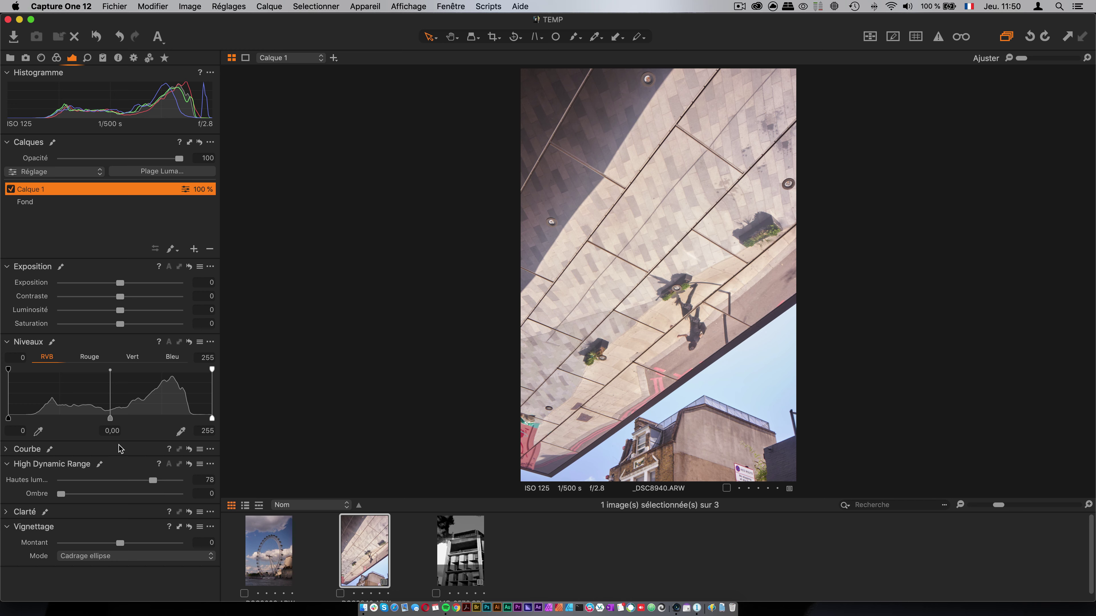
drag(64, 497, 73, 496)
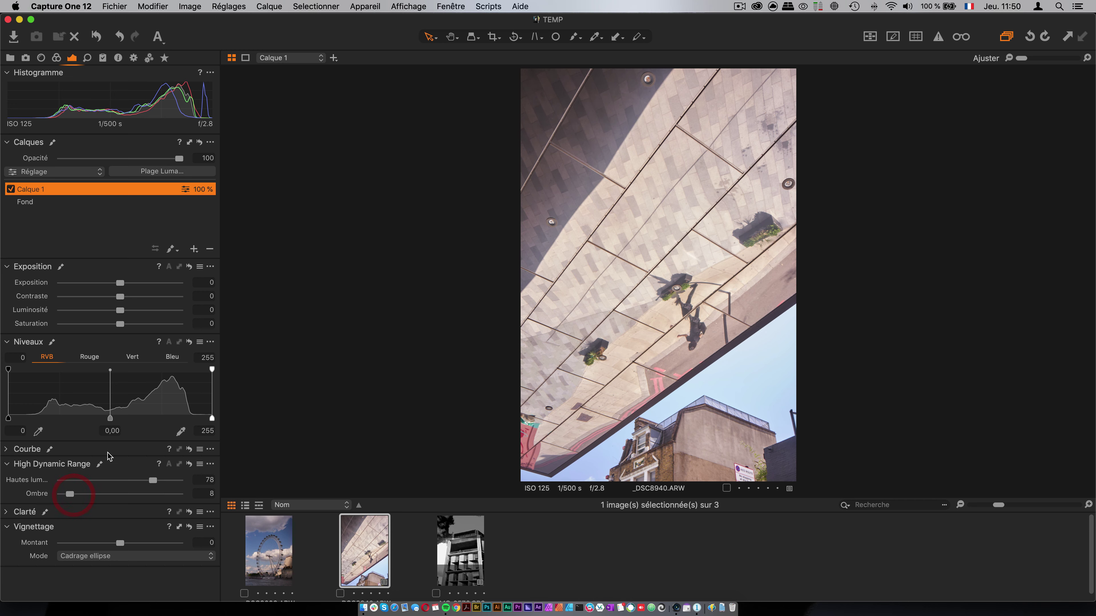
drag(122, 299, 130, 304)
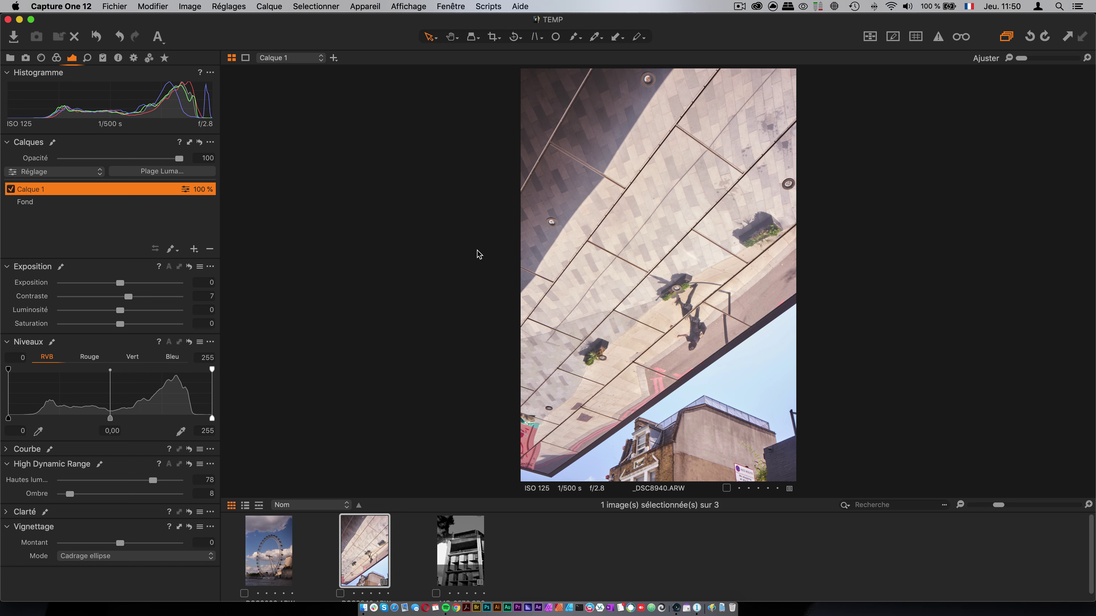
Compare the photo with and without the corrections of the layer Calque 1
click(14, 191)
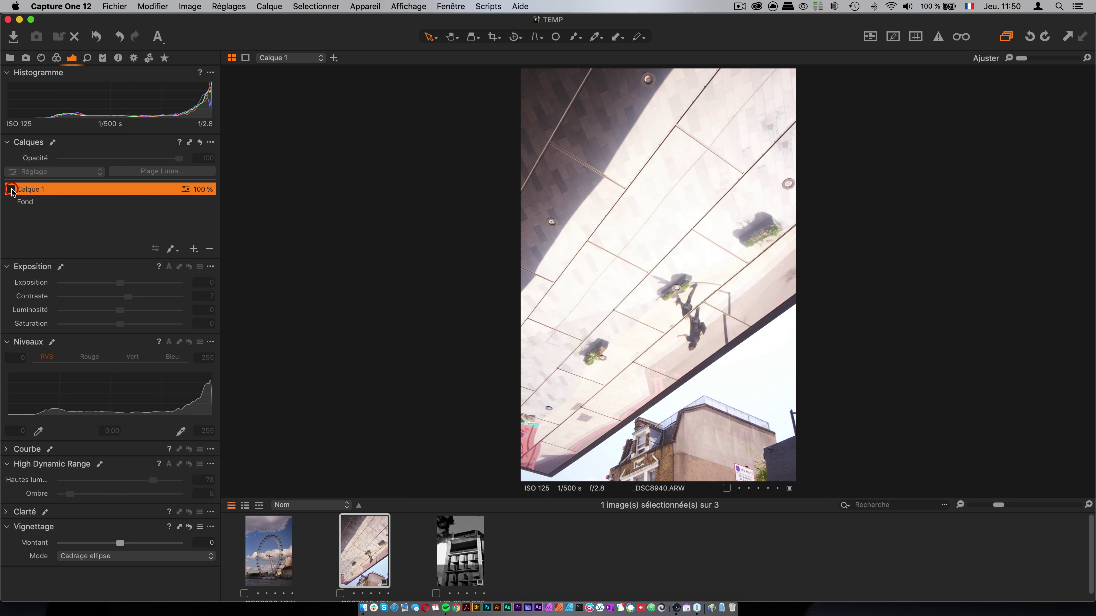
click(13, 192)
click(14, 191)
click(13, 192)
click(13, 192)
click(13, 192)
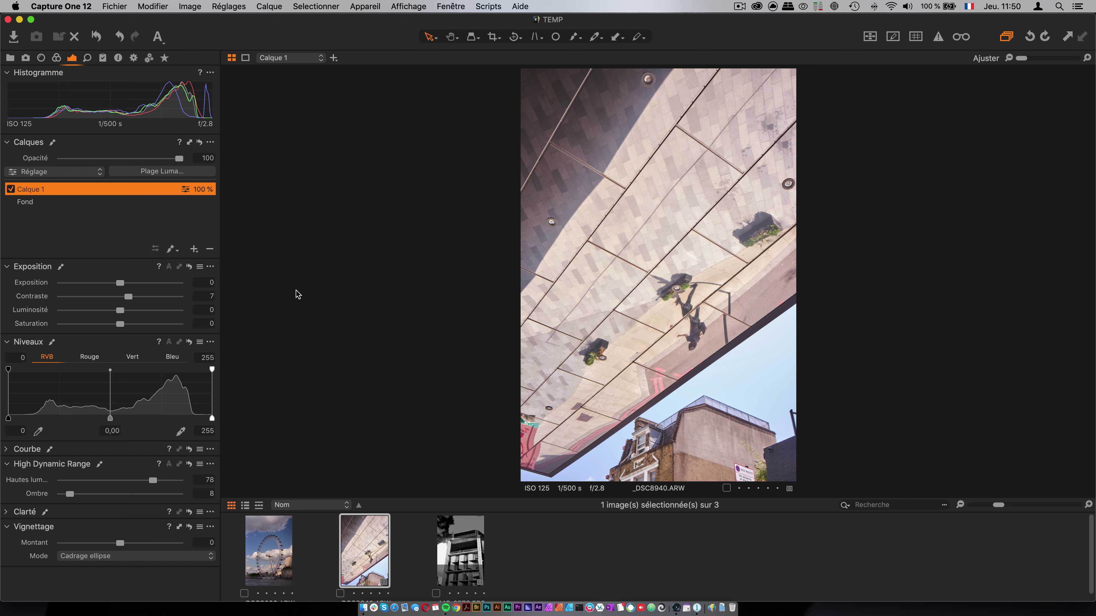
Set the shadow recovery to 0 and darken the shadows by pulling down a point on the Luma curve
click(12, 449)
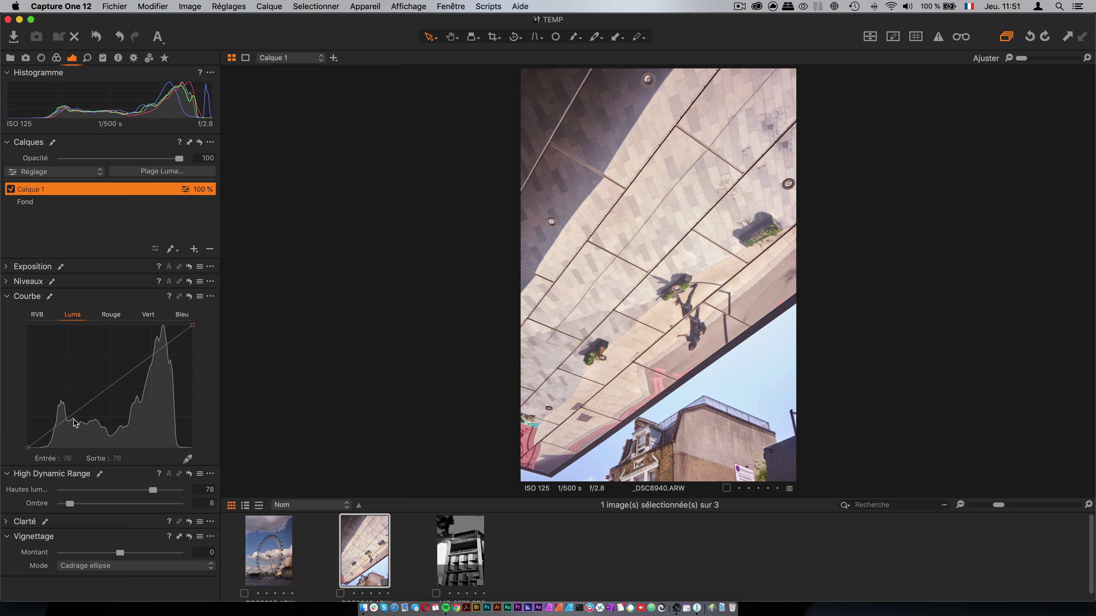
drag(70, 416, 70, 418)
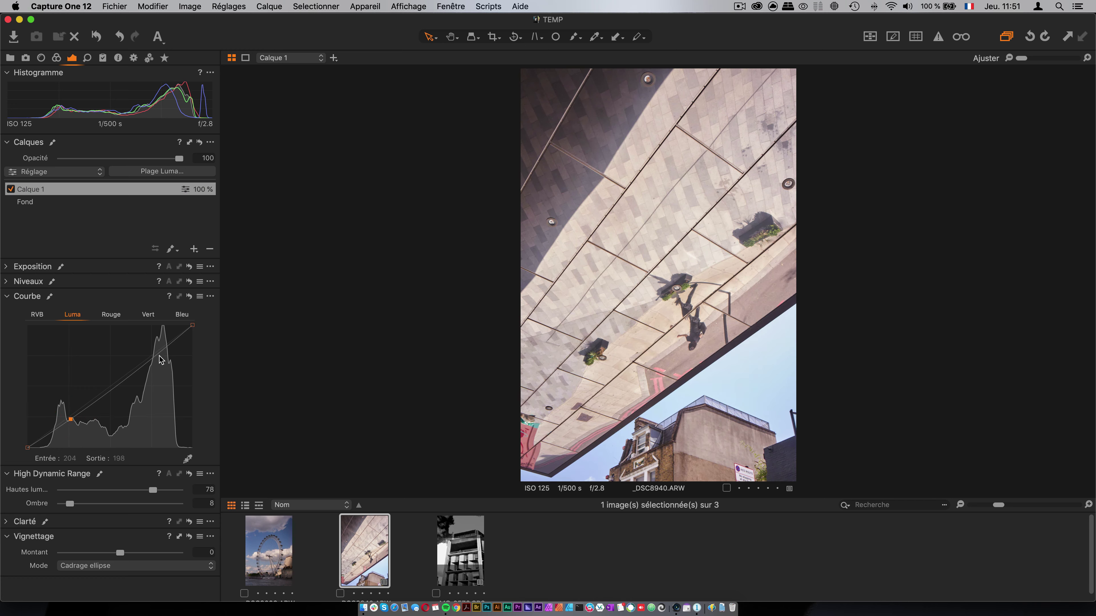
drag(70, 419, 61, 424)
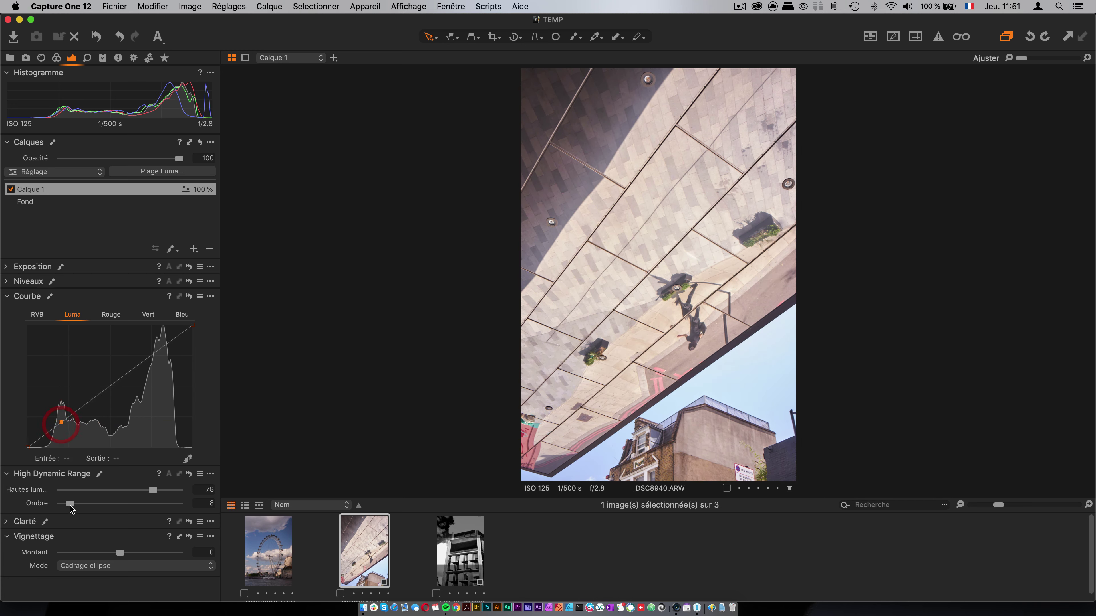
drag(70, 504, 23, 495)
drag(61, 422, 73, 431)
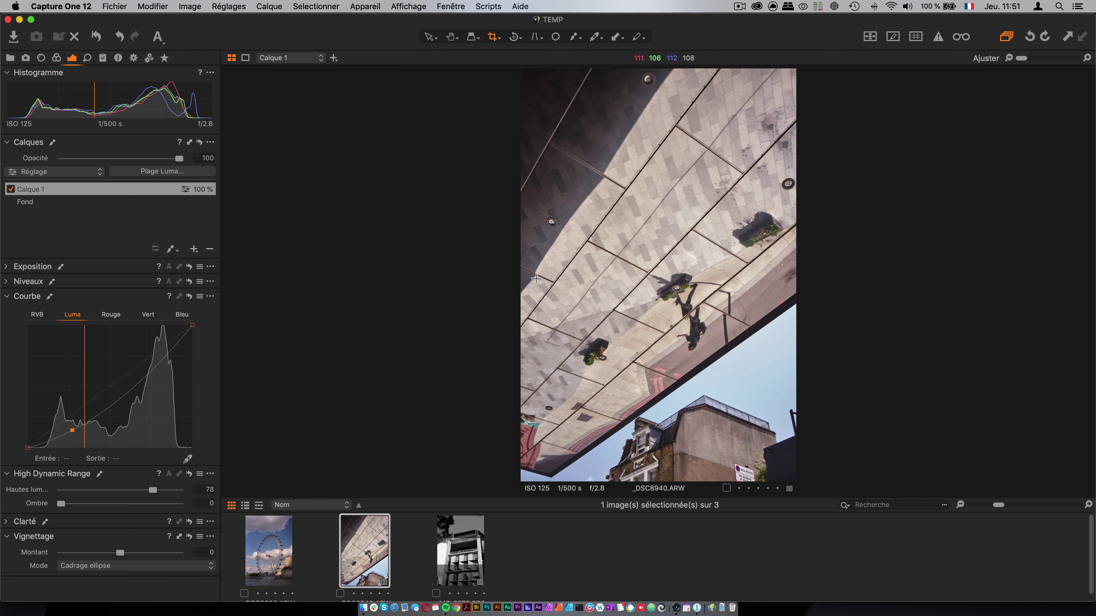
Crop the photo in the Original ratio to about 12,92 x 19,37 in, trimming its right and bottom edges
right_click(495, 36)
click(496, 37)
click(497, 38)
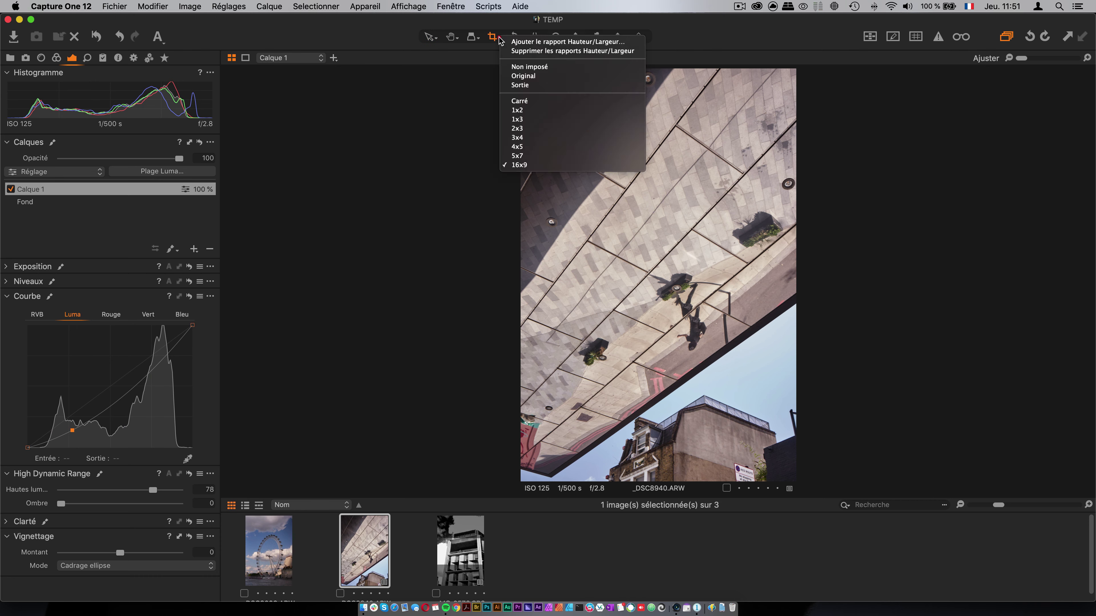
click(520, 77)
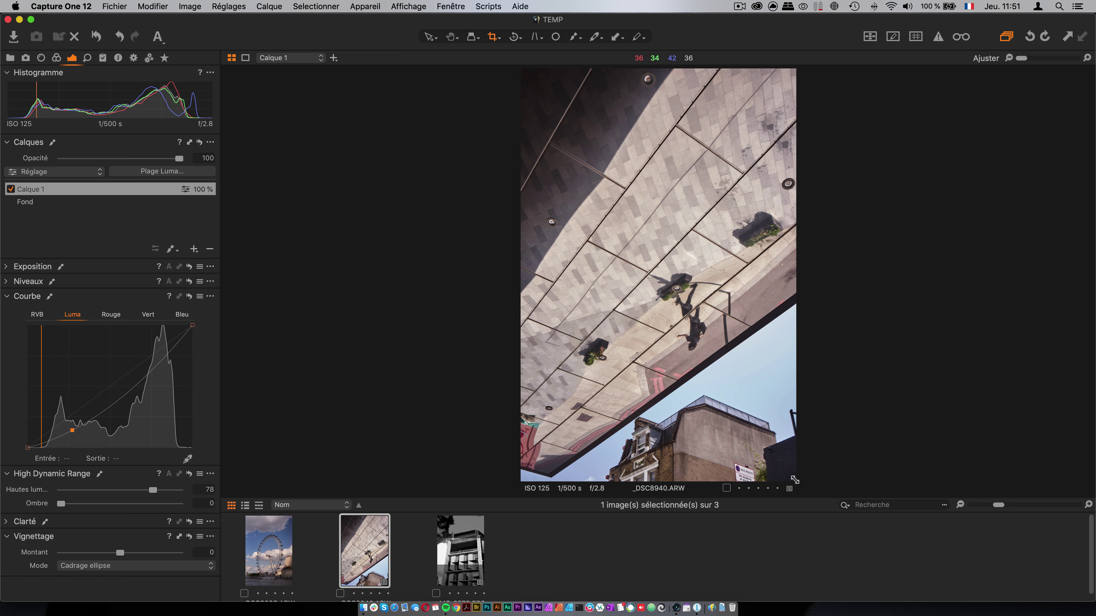
drag(794, 480, 850, 470)
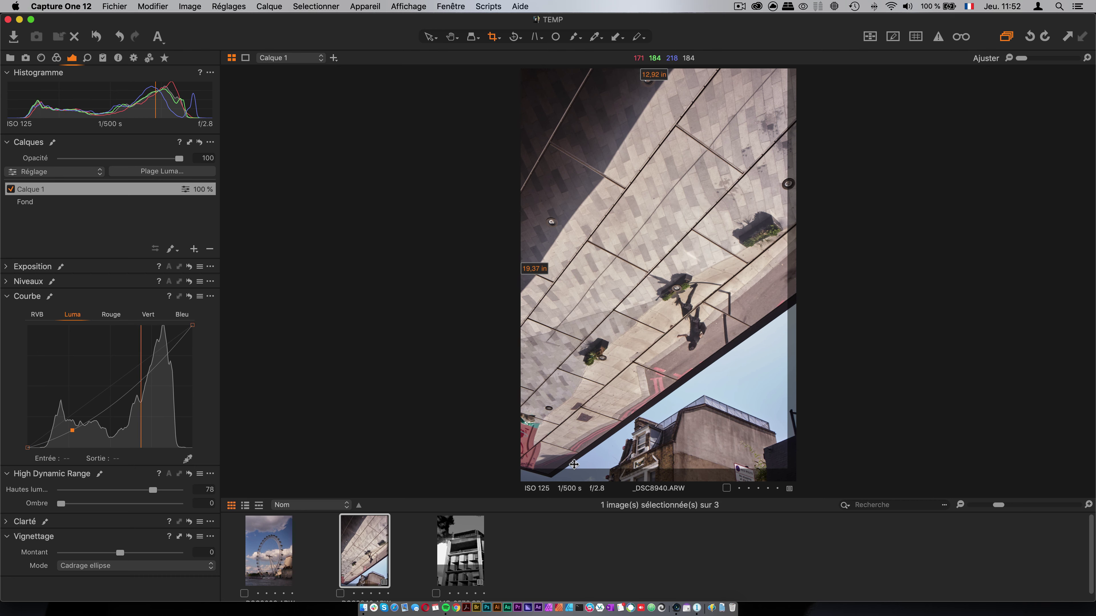
click(430, 37)
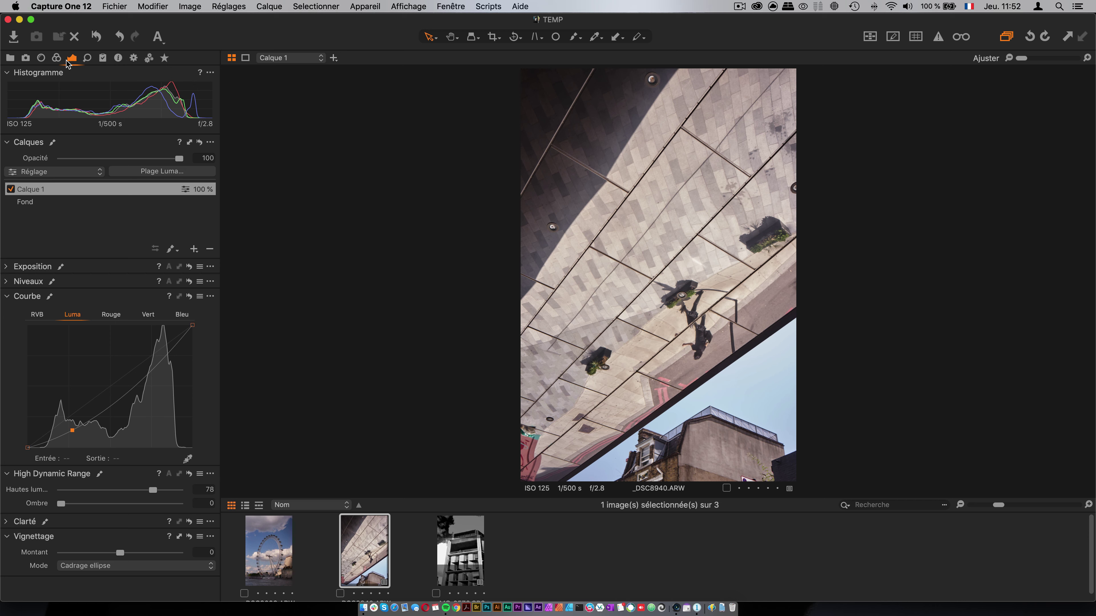
Detach the Balance des Couleurs tool as a floating window beside the photo and enlarge it
click(57, 57)
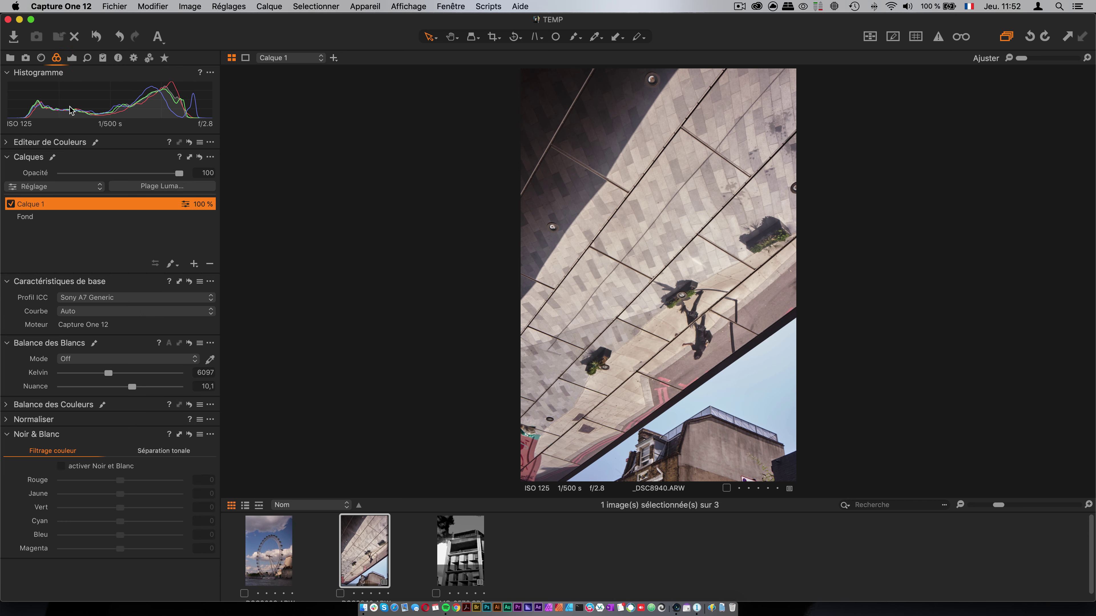
click(6, 406)
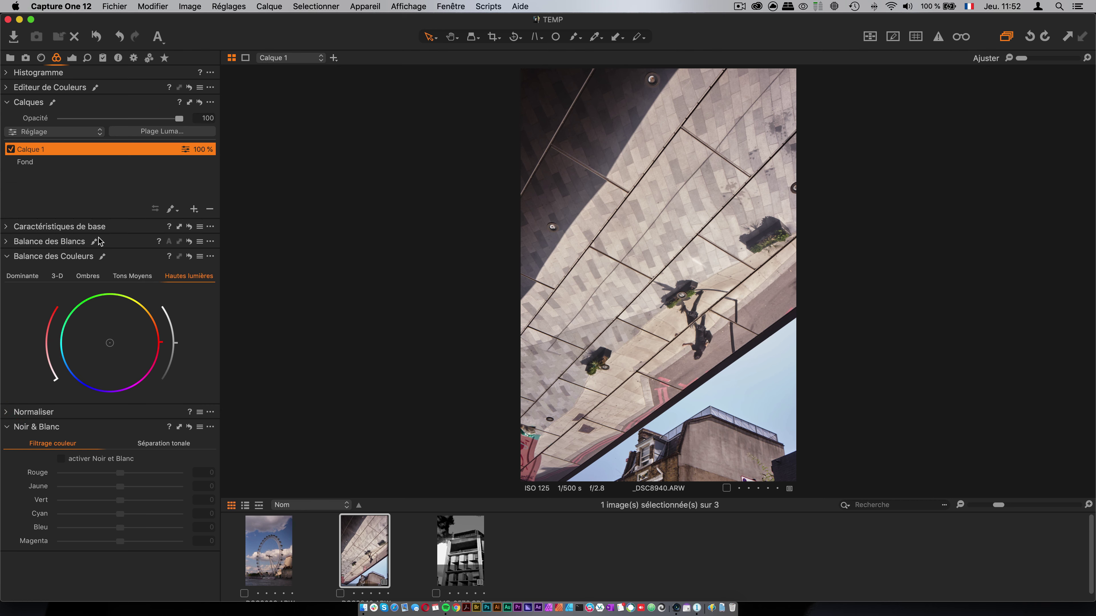
click(57, 277)
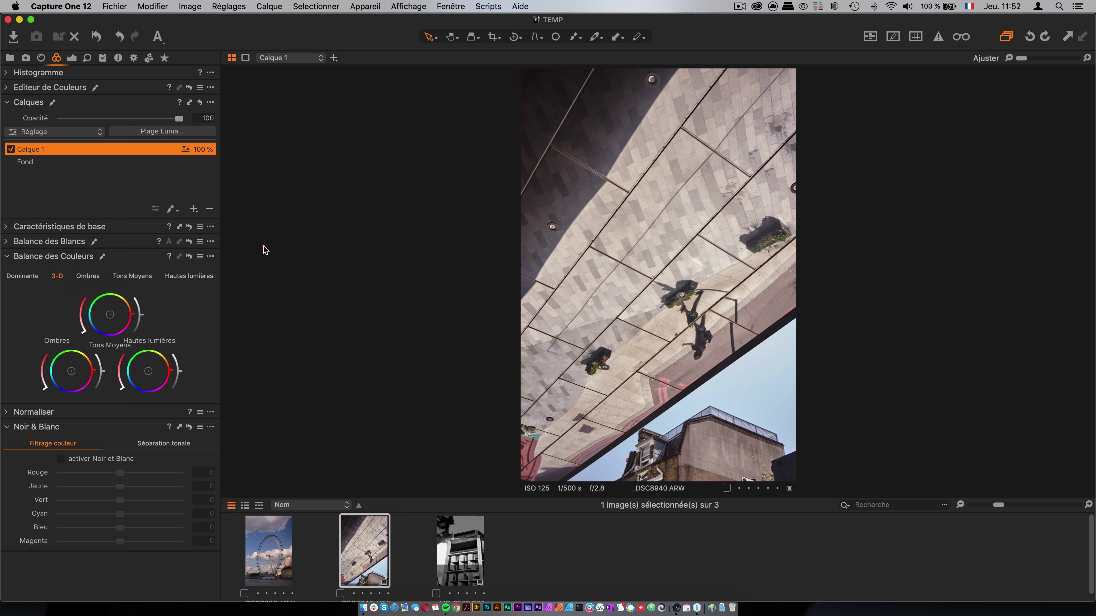
click(88, 276)
drag(69, 257, 308, 108)
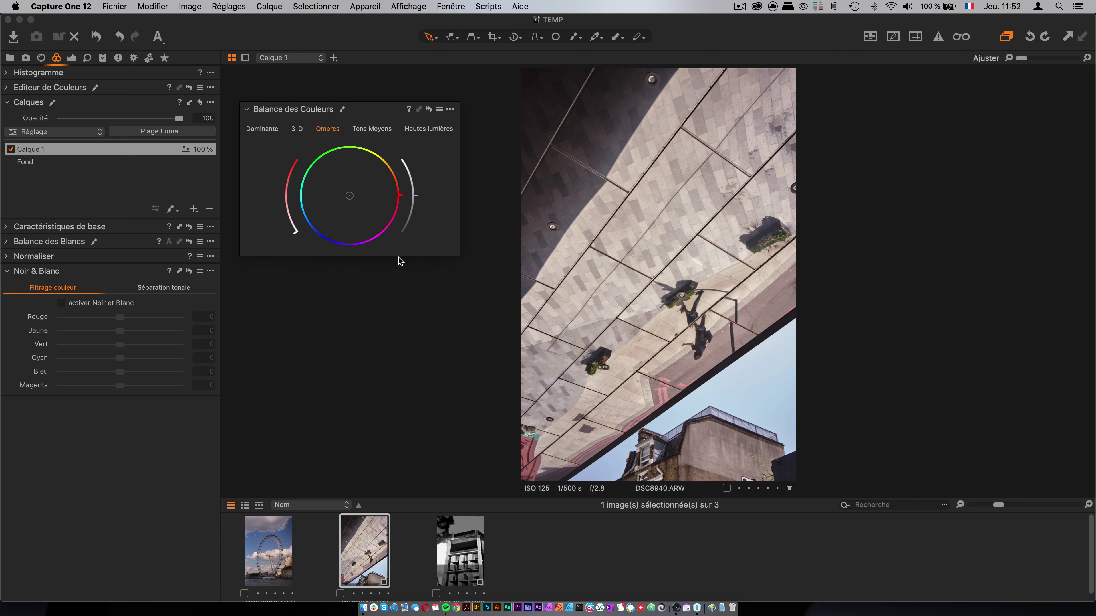
drag(399, 256, 408, 458)
Tint the highlights slightly warm red-orange and the shadows blue in the 3-D Balance des Couleurs, and dock the tool back above Balance des Blancs
click(297, 129)
click(267, 128)
click(296, 129)
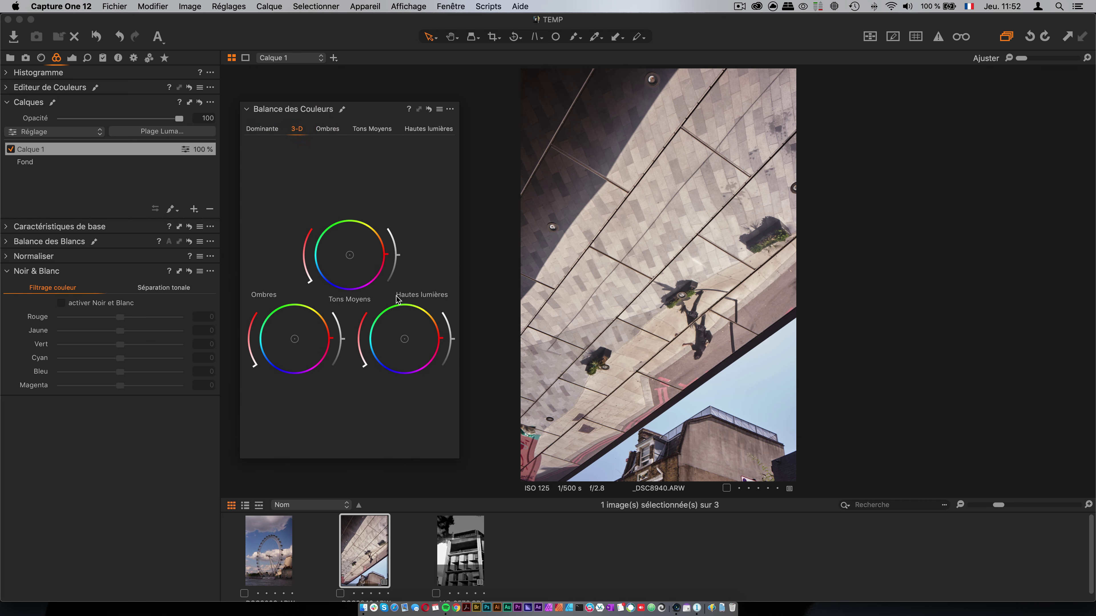
drag(405, 342, 417, 338)
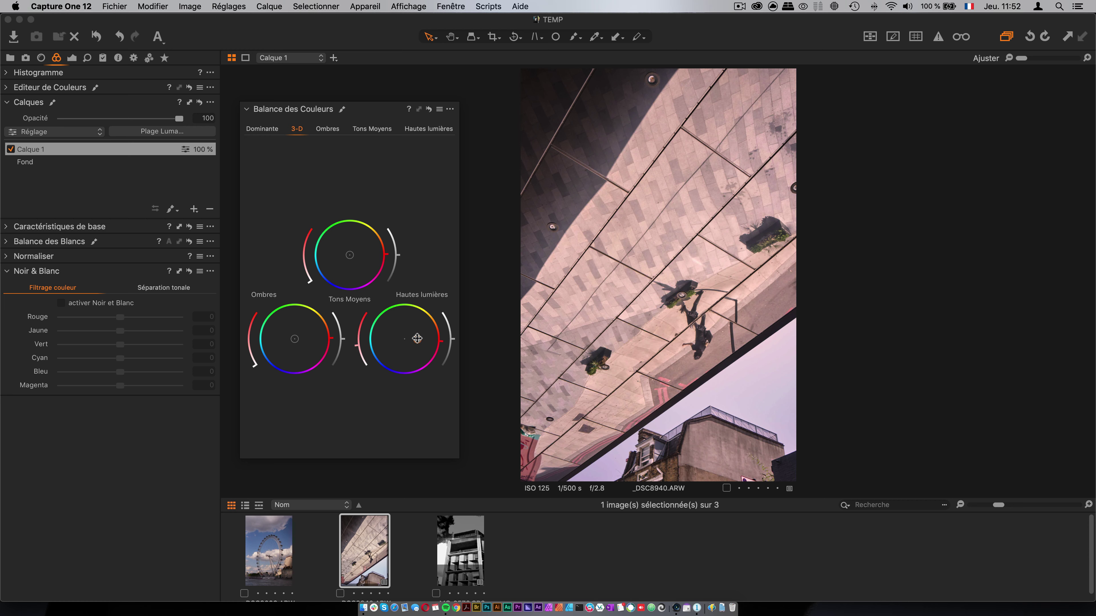
mouse_move(295, 338)
mouse_down()
mouse_move(268, 349)
mouse_move(280, 347)
mouse_up()
drag(423, 336, 415, 337)
drag(245, 342, 255, 314)
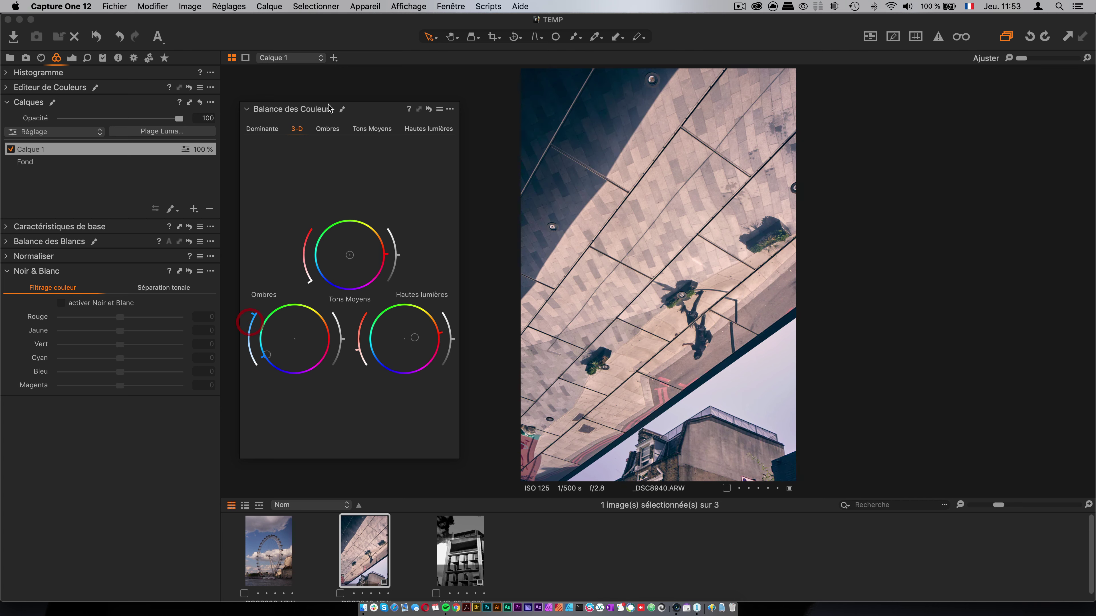
drag(314, 112, 86, 246)
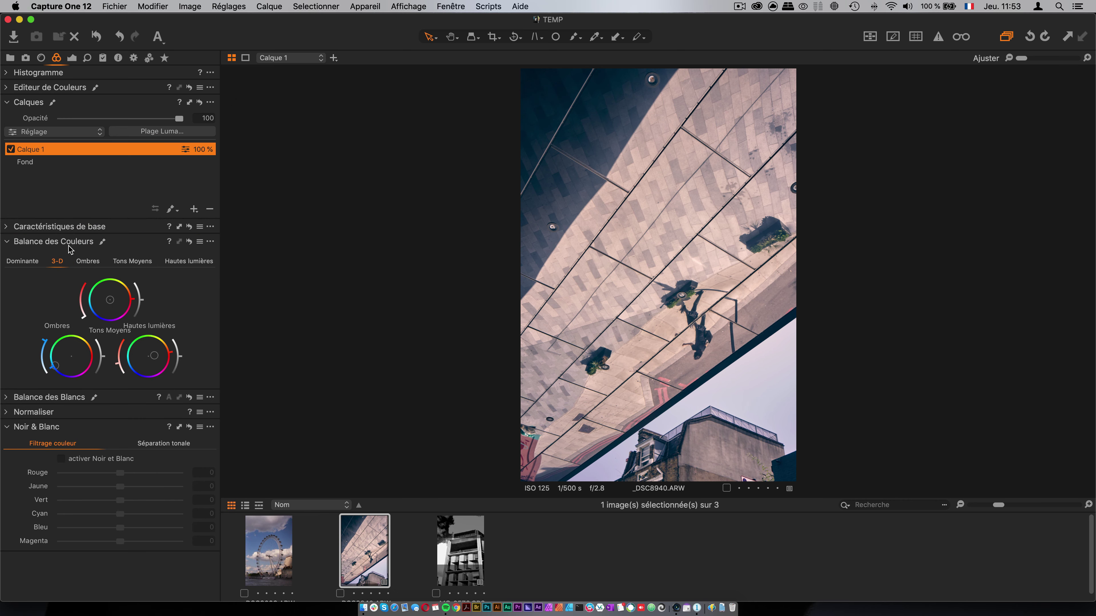
Try the street photo in black and white and restore its colours
click(87, 459)
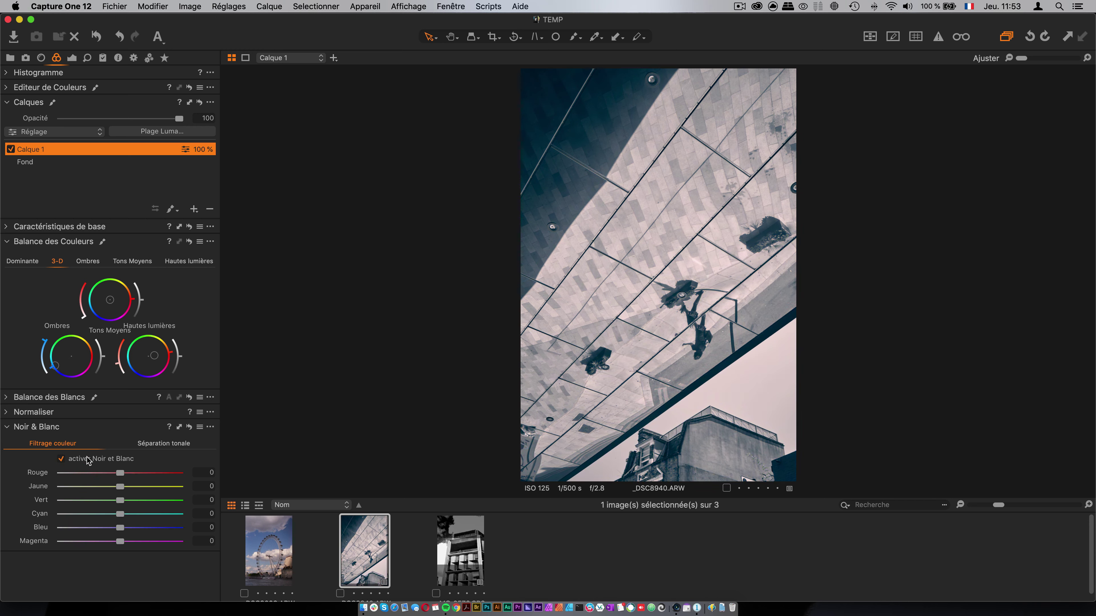
click(87, 459)
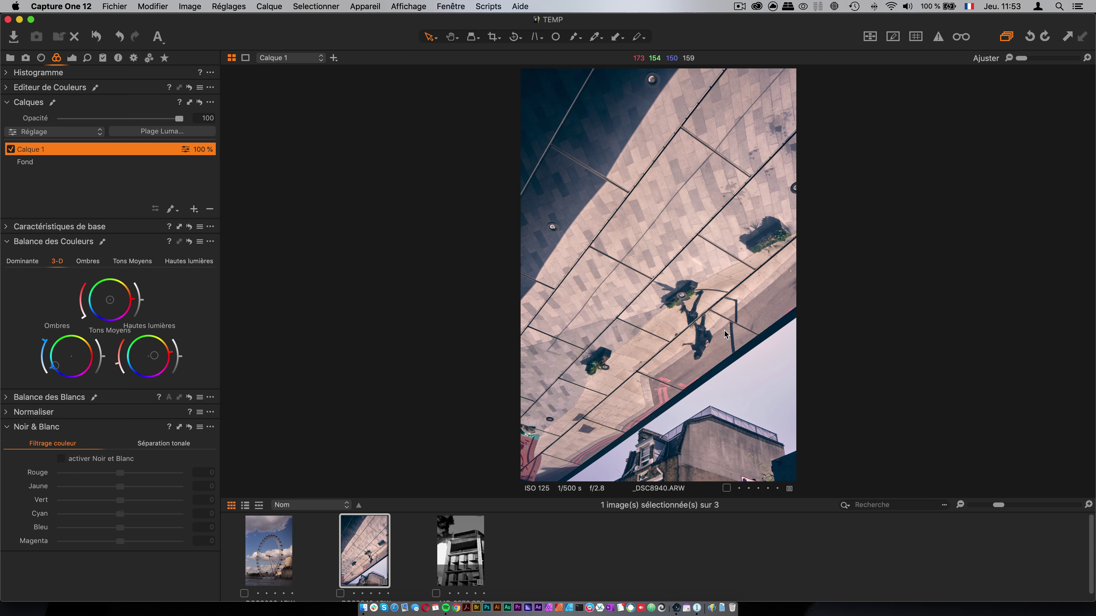
Examine the graded street photo at 100% across the paving, pedestrian reflection, building and dark shadow area, and return to the fitted view
click(684, 329)
key(alt+shift+super+0)
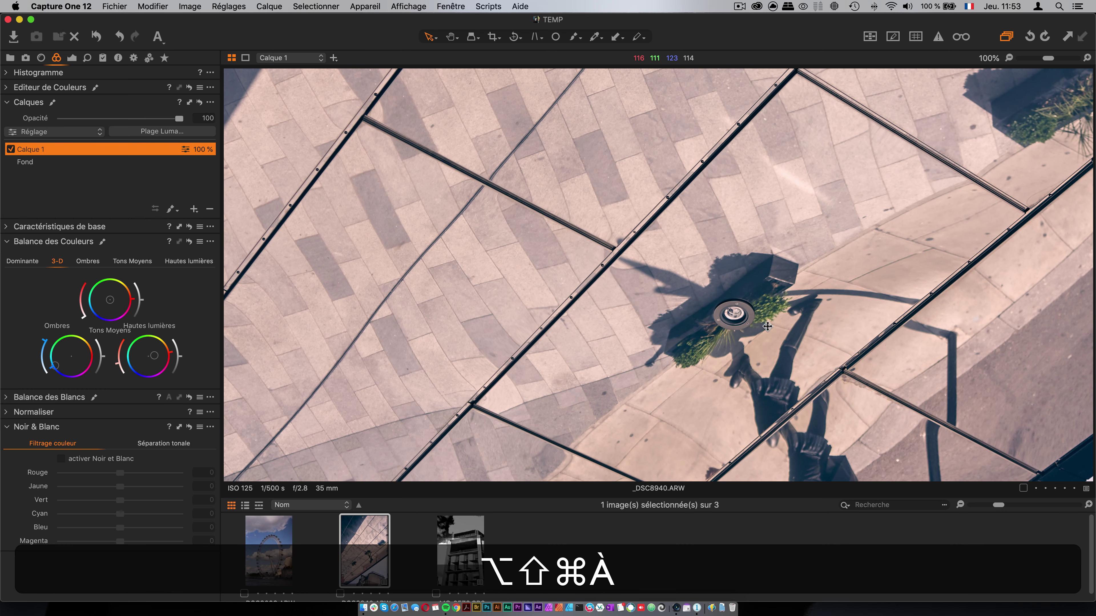
click(774, 334)
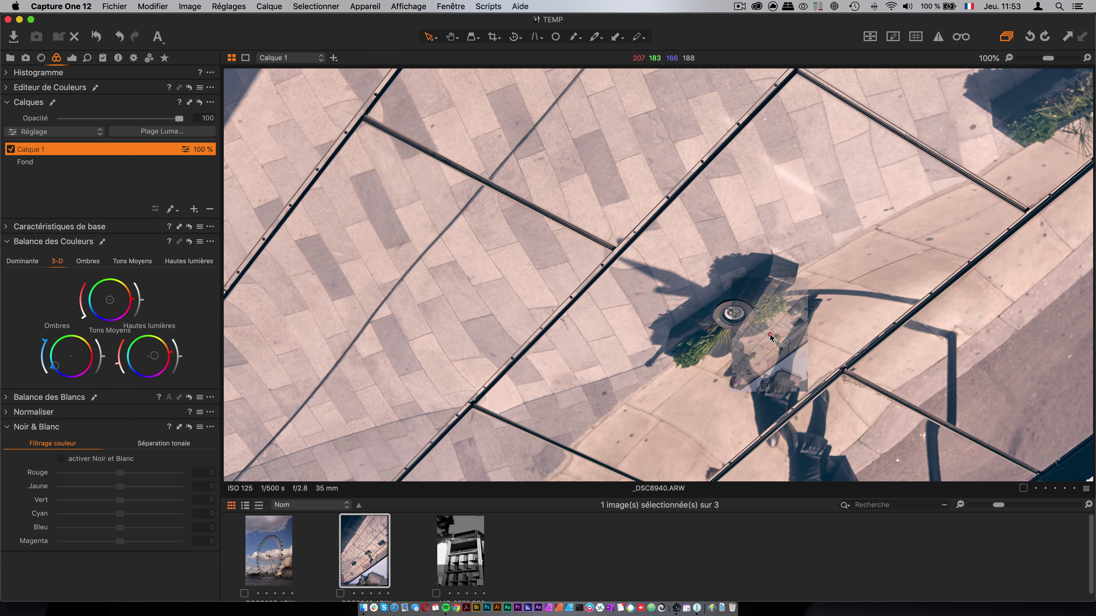
drag(779, 332, 737, 139)
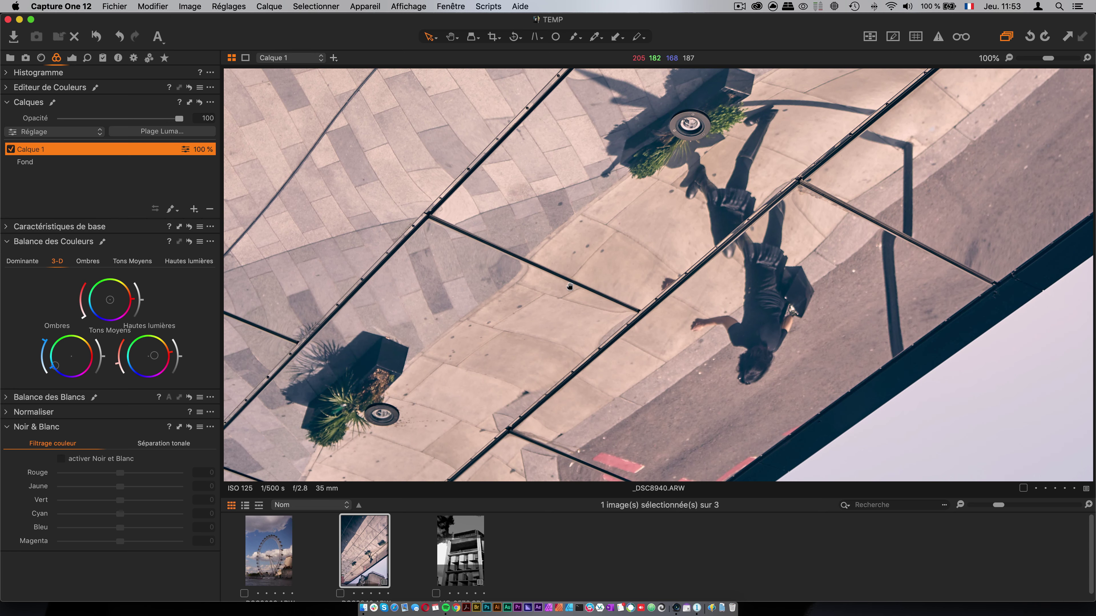
drag(553, 317, 734, 161)
drag(688, 278, 650, 158)
drag(826, 294, 813, 224)
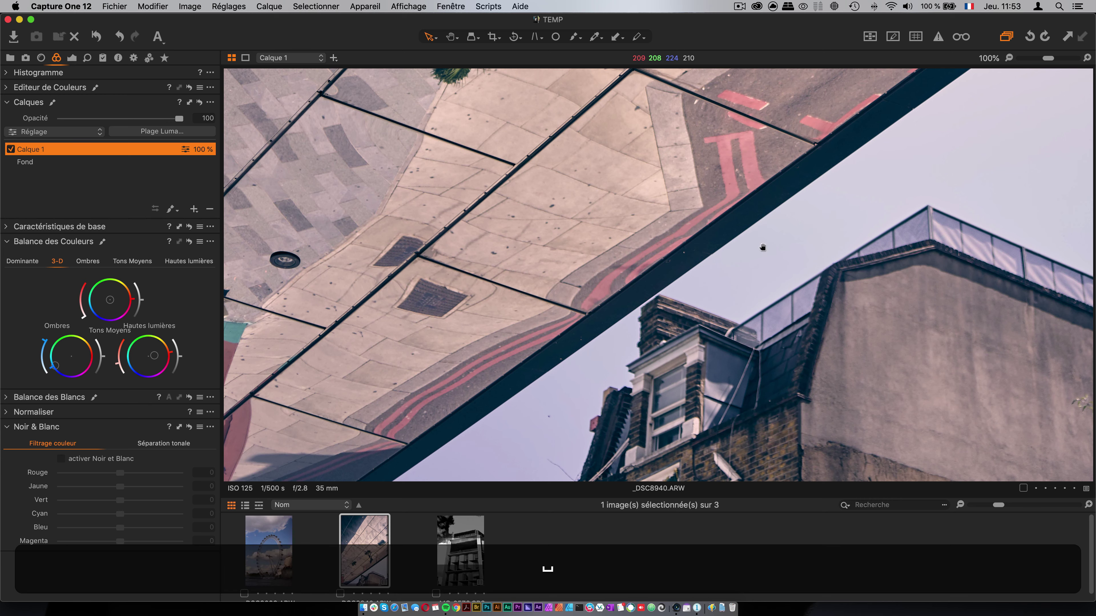
drag(716, 207, 612, 172)
drag(788, 179, 579, 141)
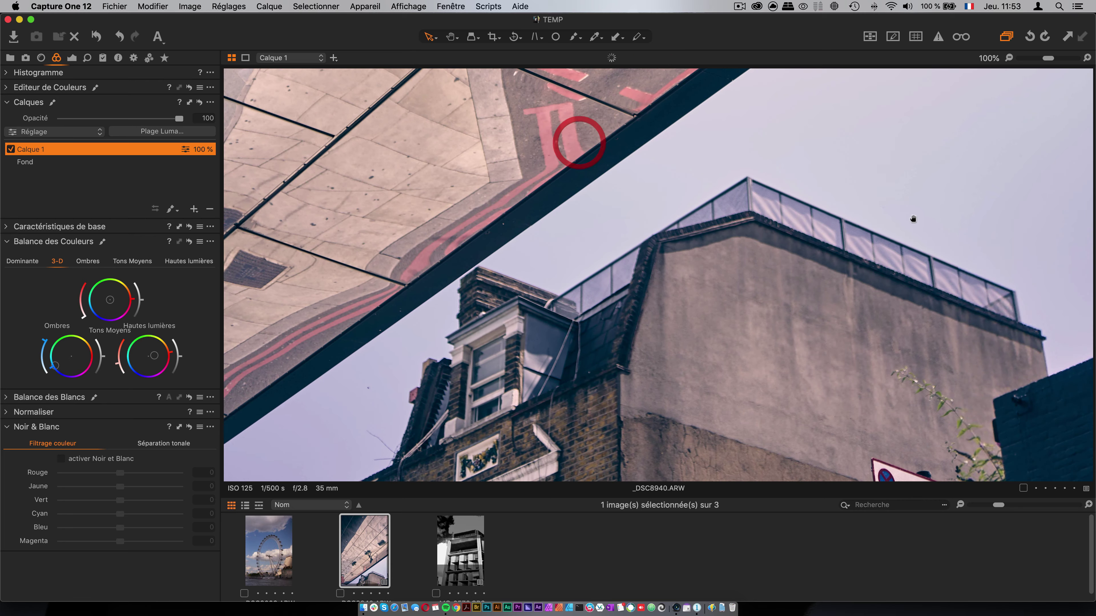
drag(914, 219, 753, 389)
drag(843, 175, 825, 355)
drag(822, 111, 861, 389)
drag(859, 104, 876, 386)
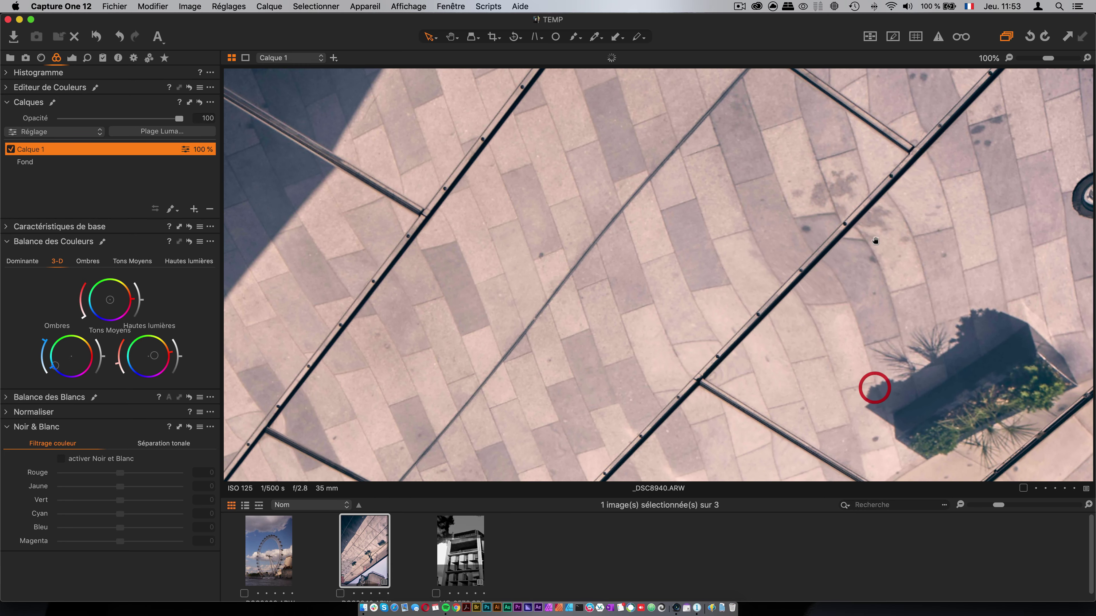
drag(842, 130, 839, 350)
drag(650, 260, 680, 214)
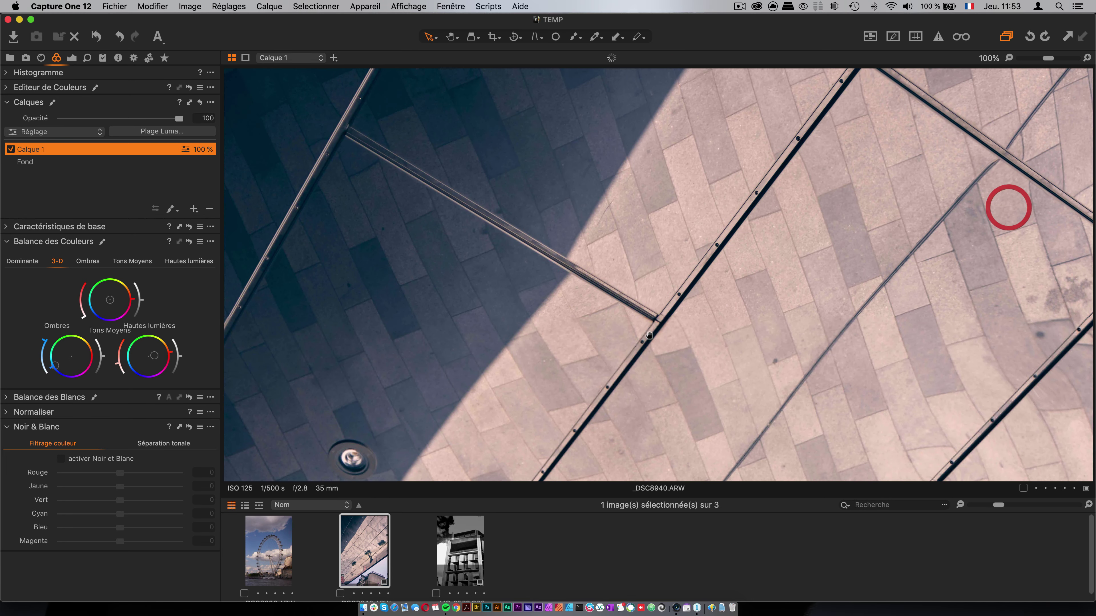
drag(728, 445, 847, 117)
drag(733, 410, 690, 129)
drag(712, 411, 647, 367)
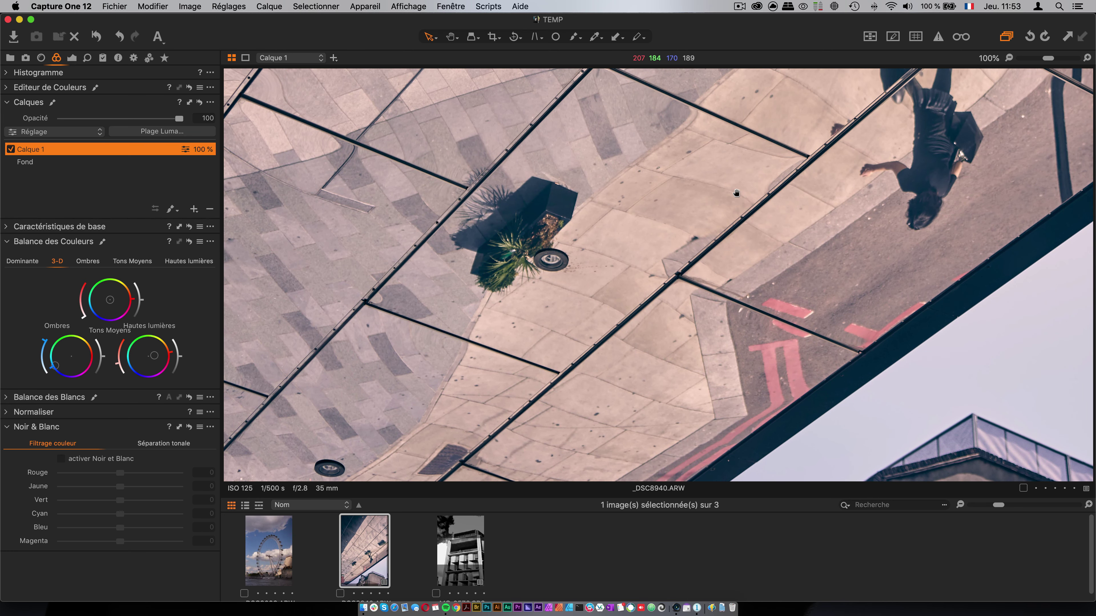
drag(750, 148, 762, 405)
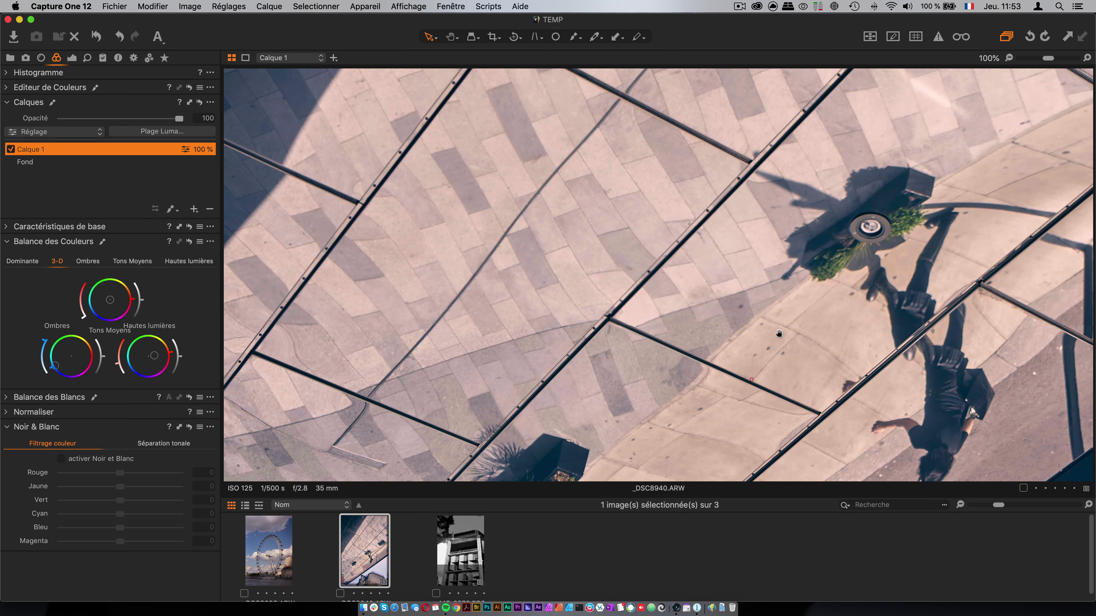
key(alt+shift+super)
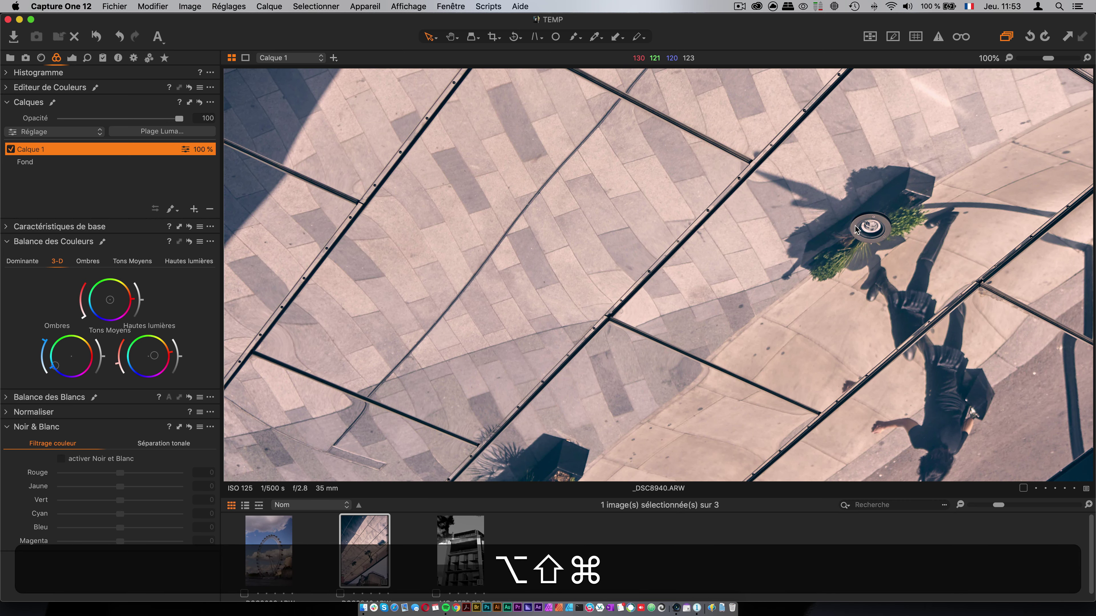
key(alt+shift+super+agrave)
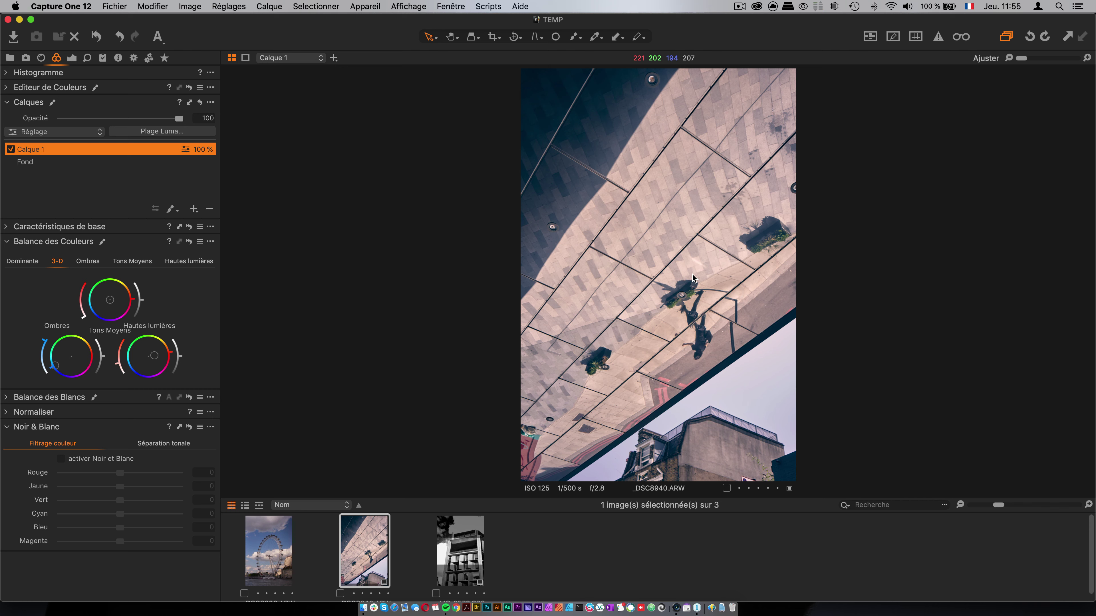
Compare the street photo repeatedly with and without the corrections and colour grading of Calque 1
click(10, 150)
click(11, 150)
click(11, 150)
click(11, 150)
click(11, 151)
click(11, 152)
click(11, 150)
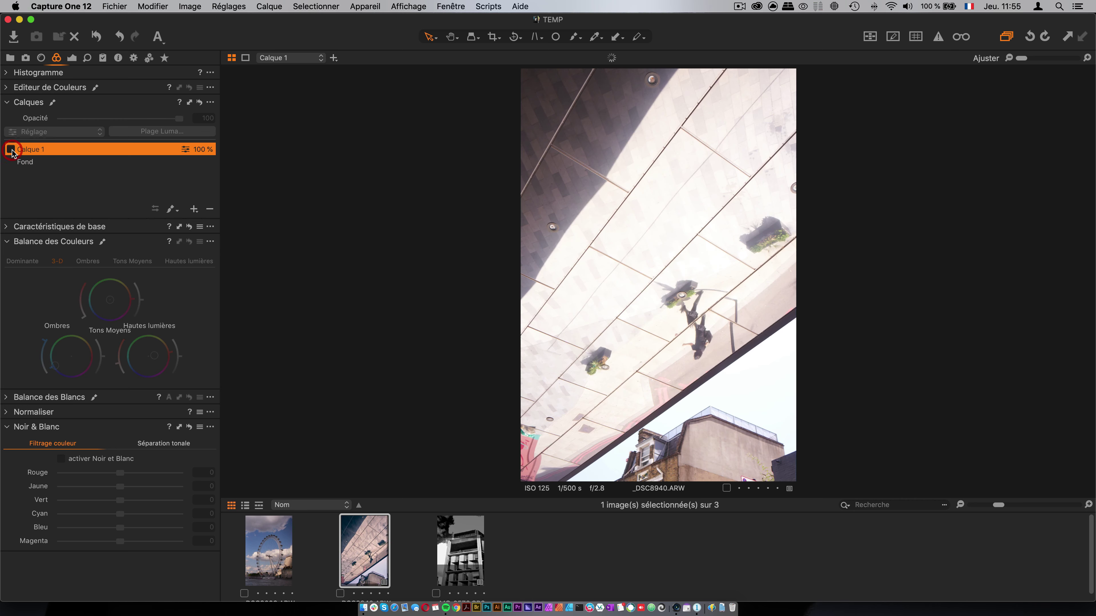
click(11, 150)
click(11, 150)
click(11, 150)
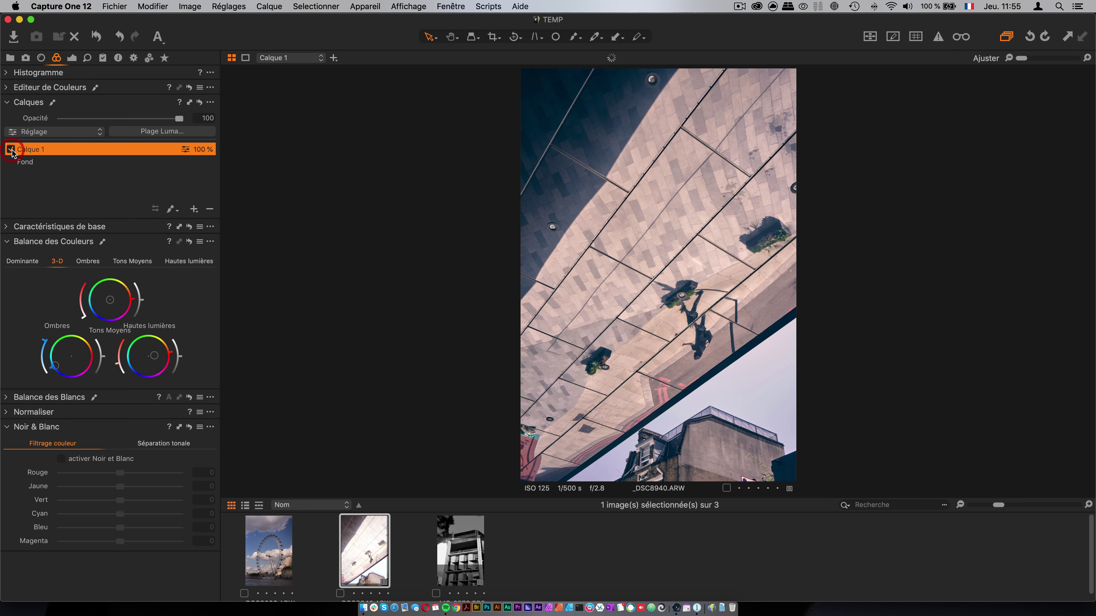
click(11, 150)
click(11, 151)
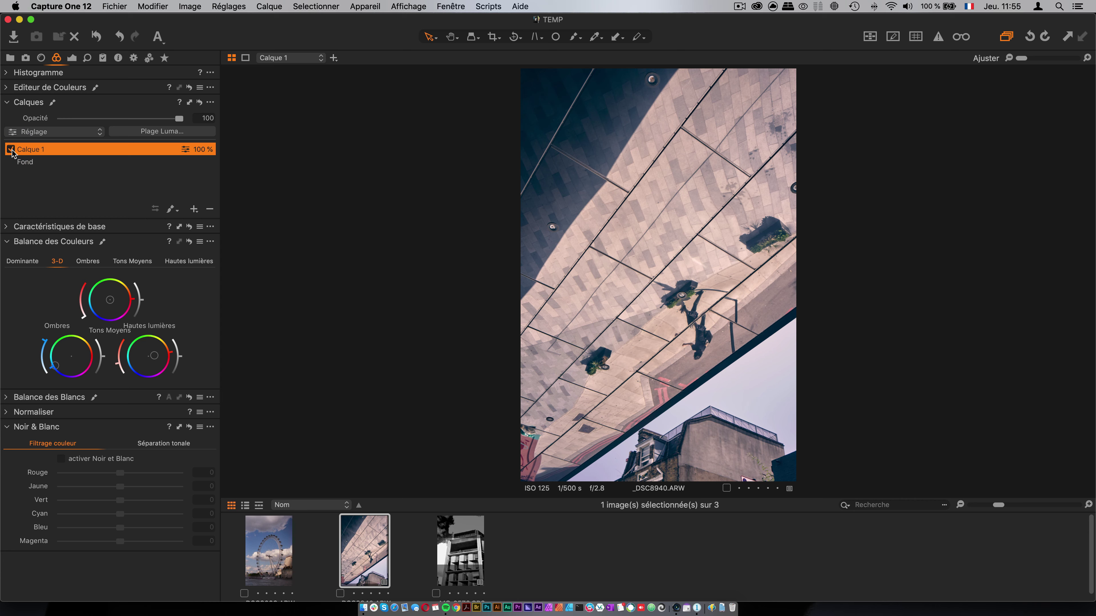
Check the overexposed areas of the street photo with Calque 1 disabled, and enable the layer again
click(10, 150)
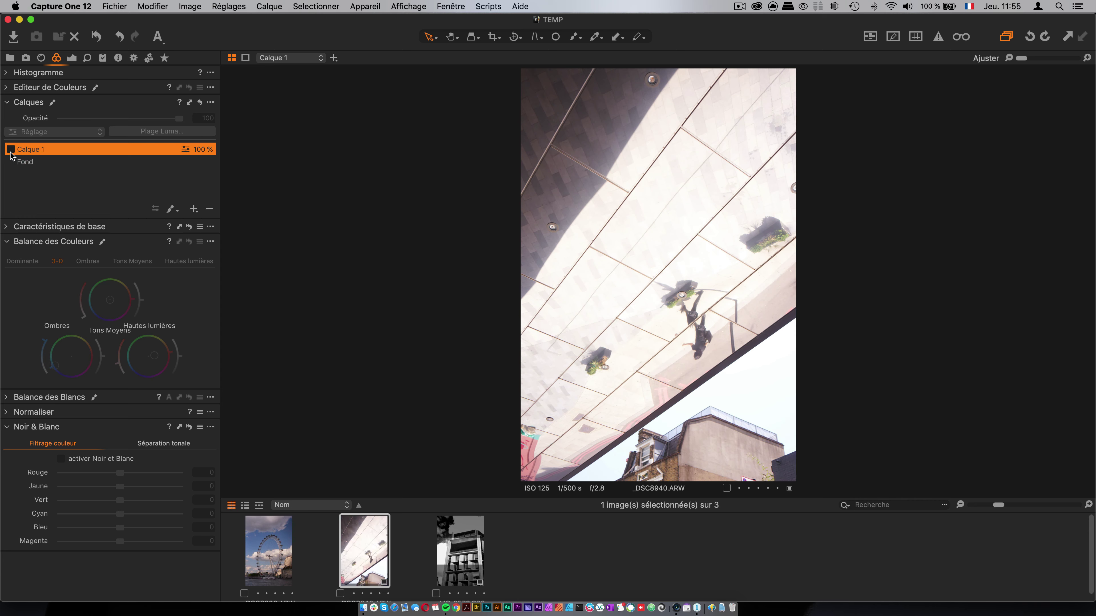
click(941, 38)
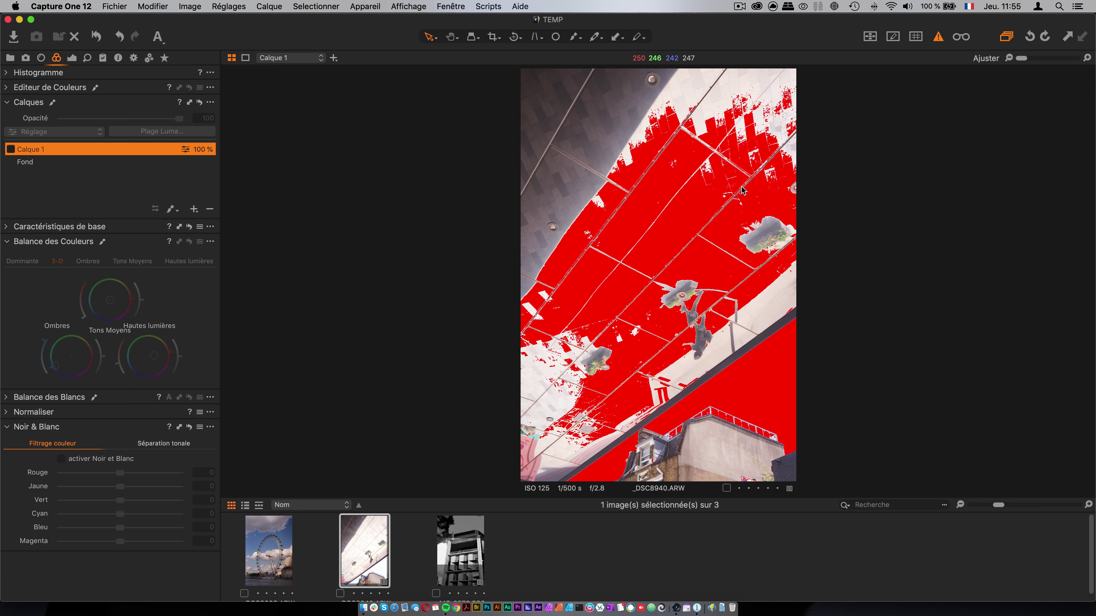
click(939, 38)
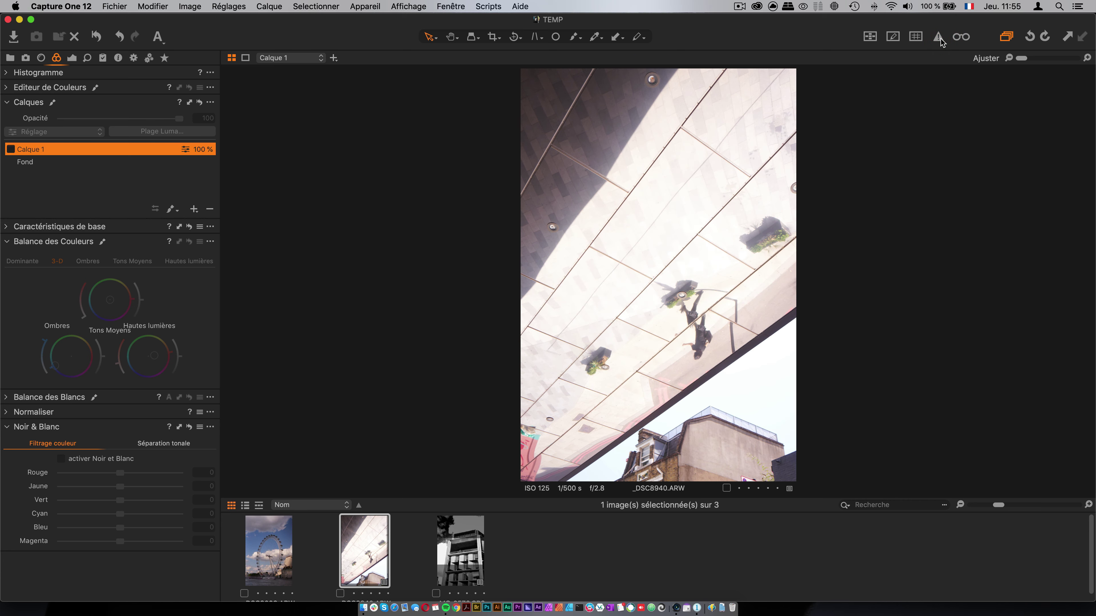
click(11, 149)
Rename the layer Calque 1 as Développement and test its opacity, returning it to 100
click(43, 151)
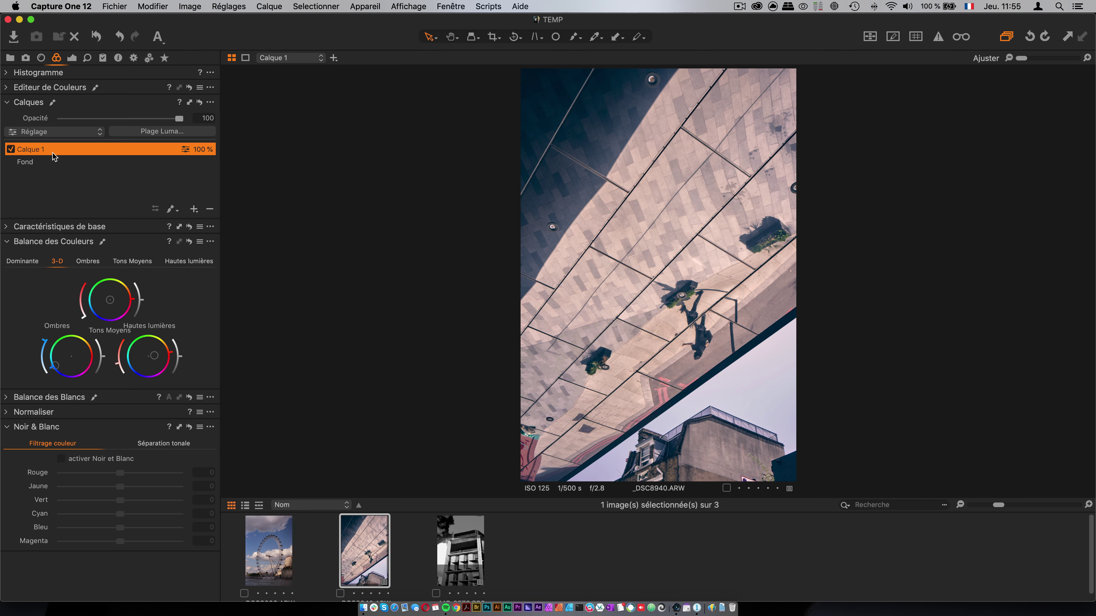
double_click(40, 149)
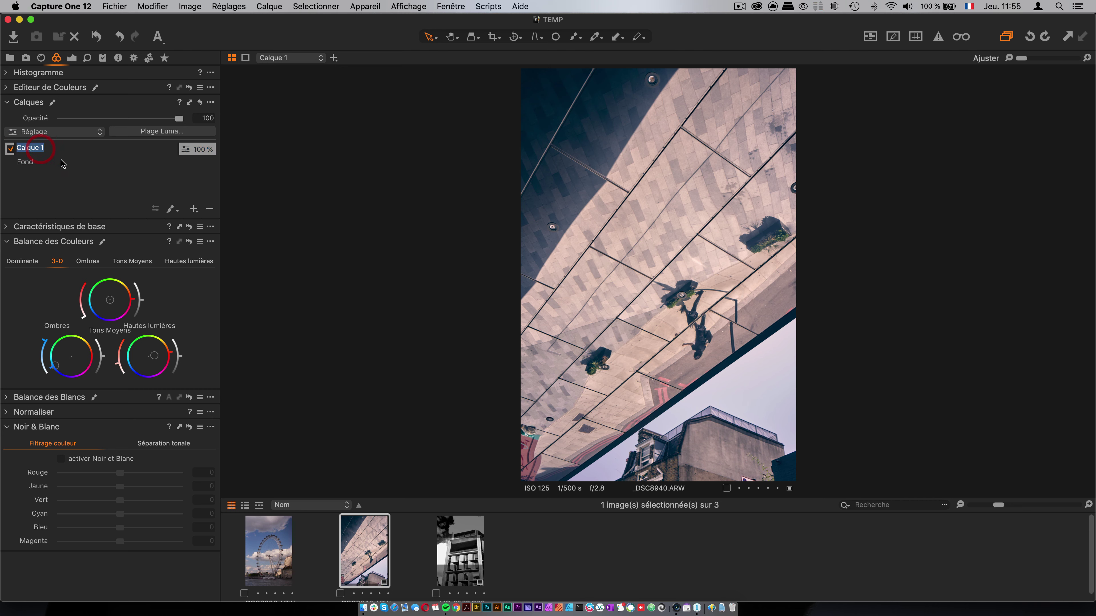
text(Développement)
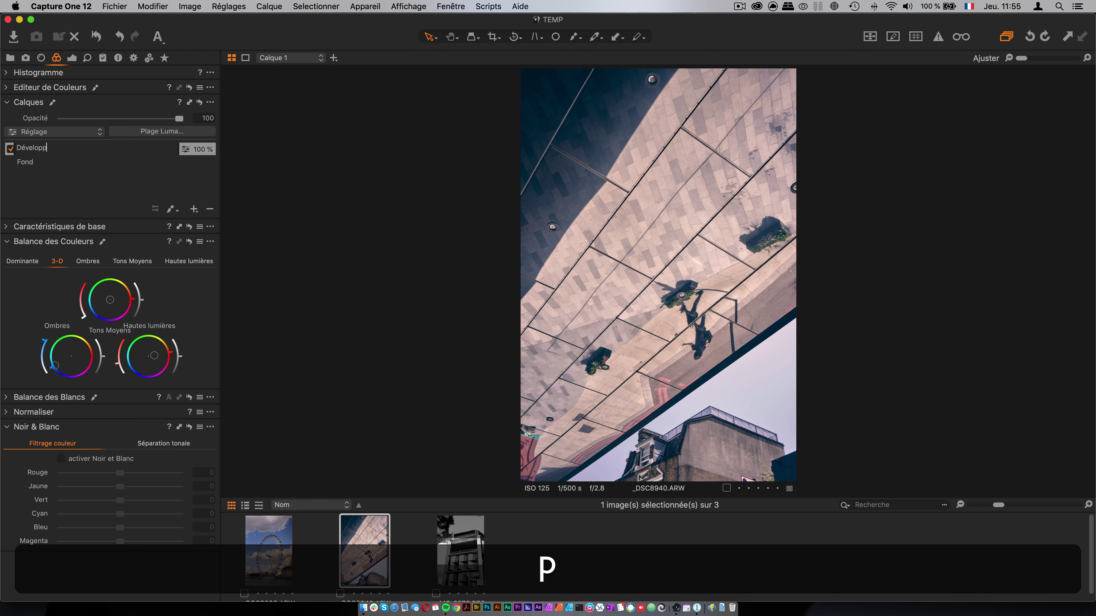
key(Return)
drag(181, 122, 205, 138)
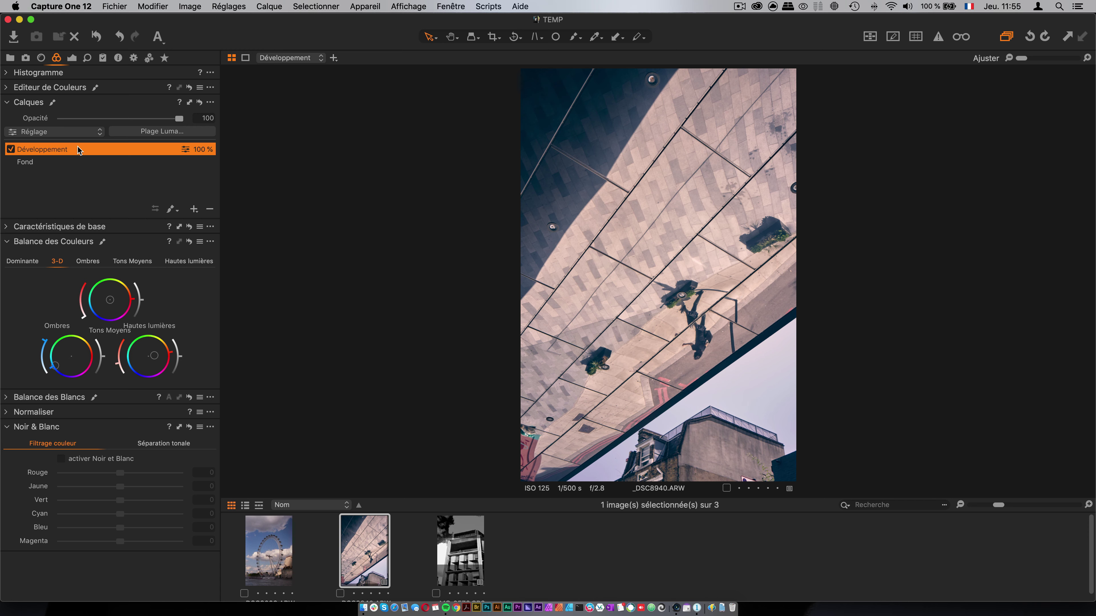
drag(179, 118, 229, 121)
Review the Ferris wheel, street and black-and-white building photos in turn
click(287, 559)
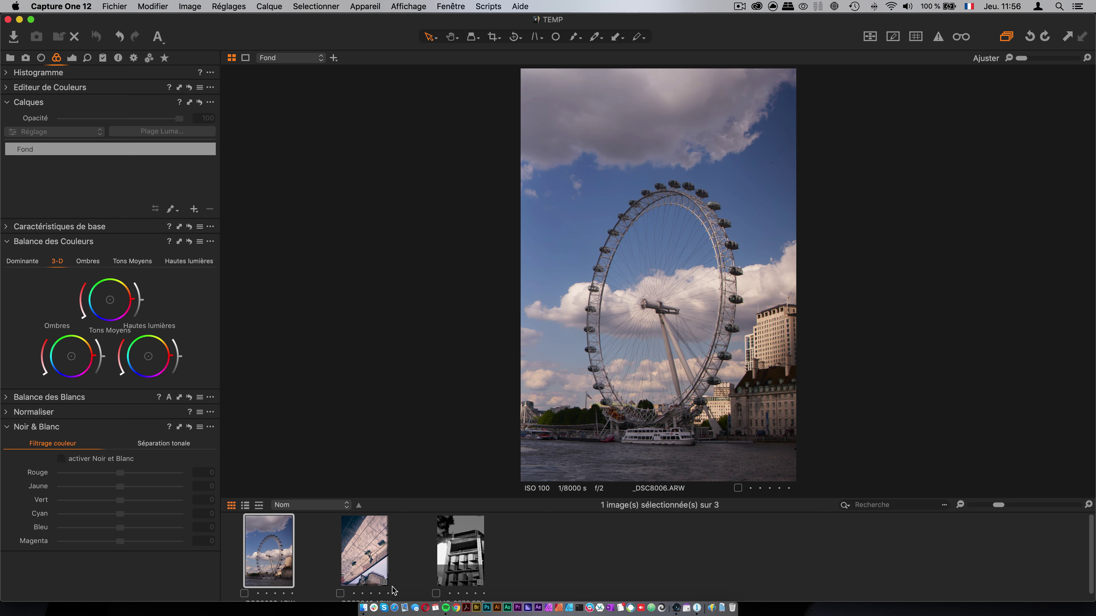
click(377, 566)
click(454, 561)
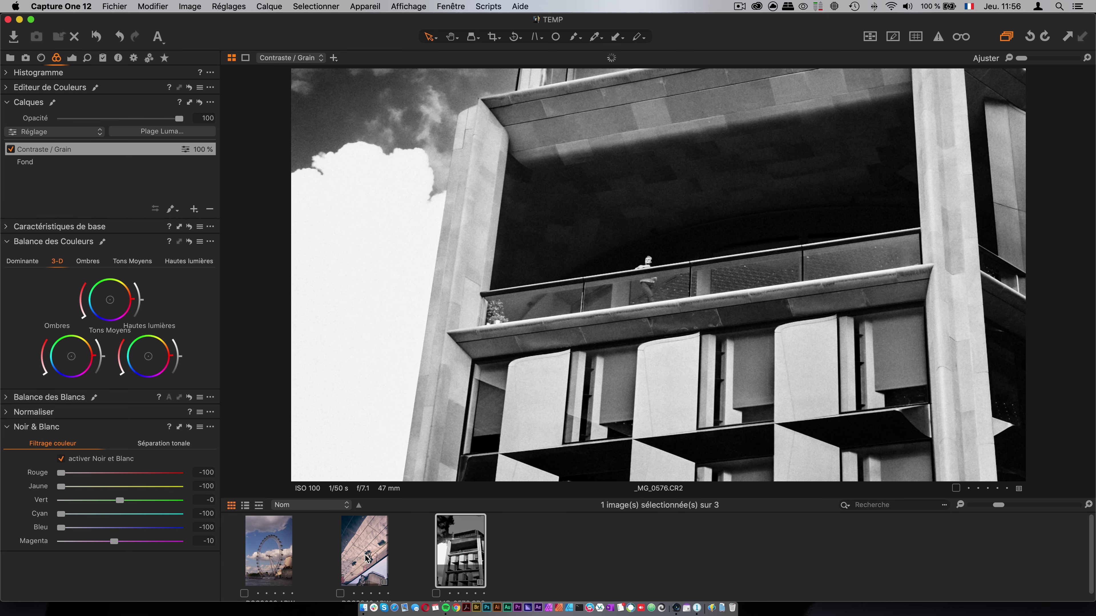
click(369, 560)
Open the Ferris wheel photo _DSC8006.ARW and cool its white balance slightly by lowering the Kelvin value
click(281, 549)
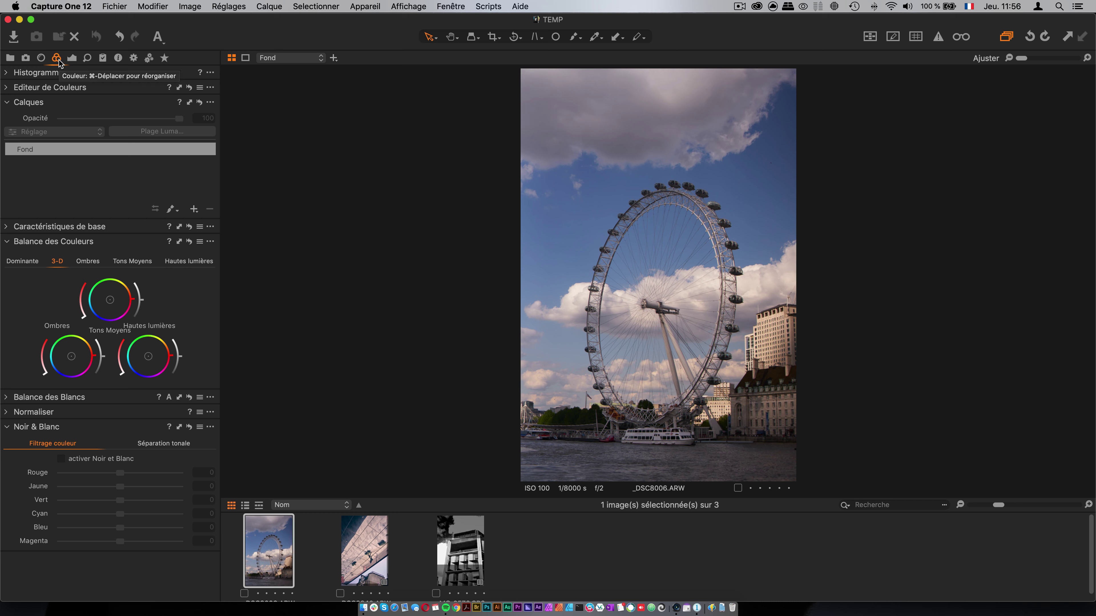
click(6, 398)
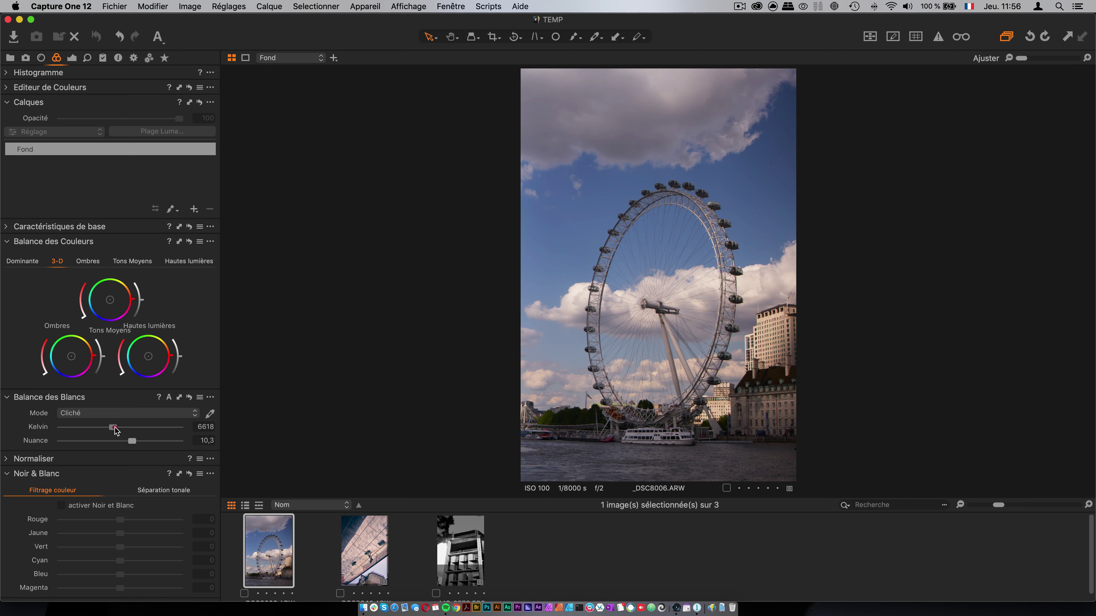
drag(115, 427, 109, 429)
Raise the exposure of the Ferris wheel photo to 0,86 and turn on the overexposure warning
click(71, 58)
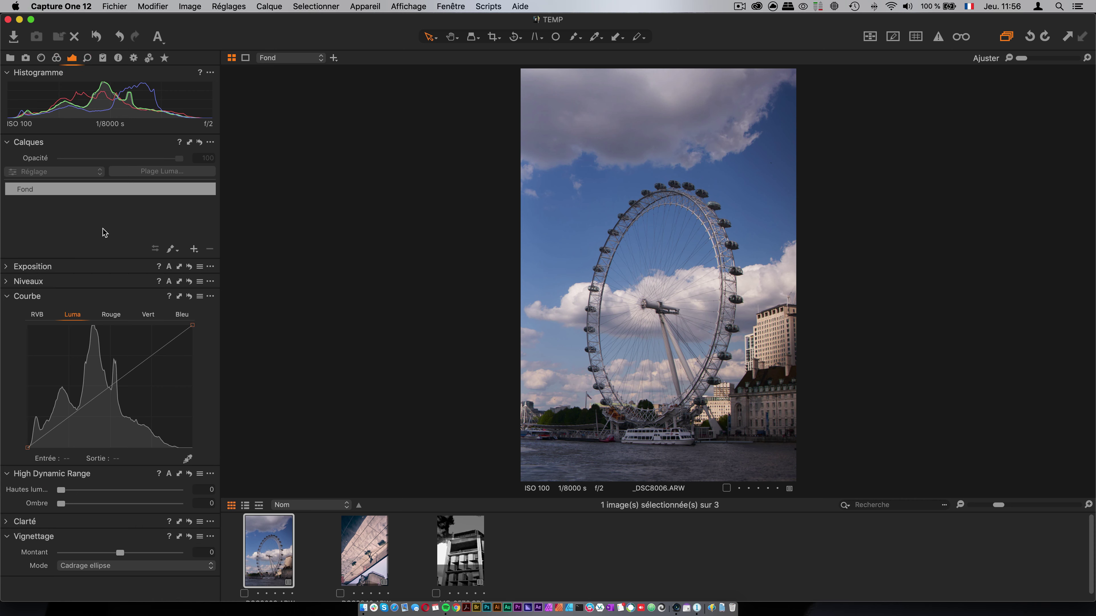
click(7, 297)
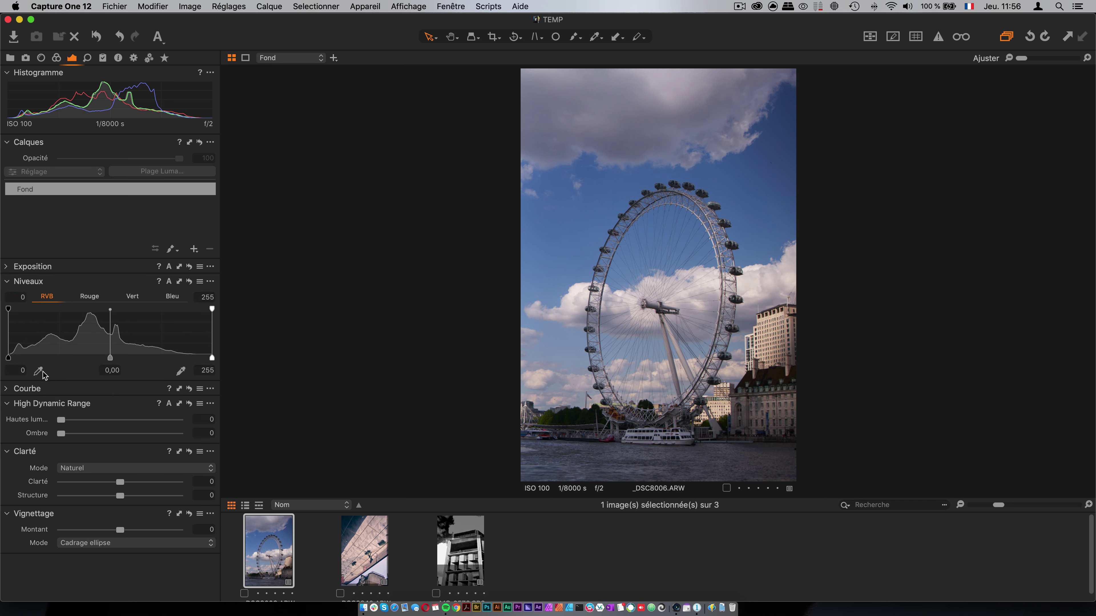
click(7, 267)
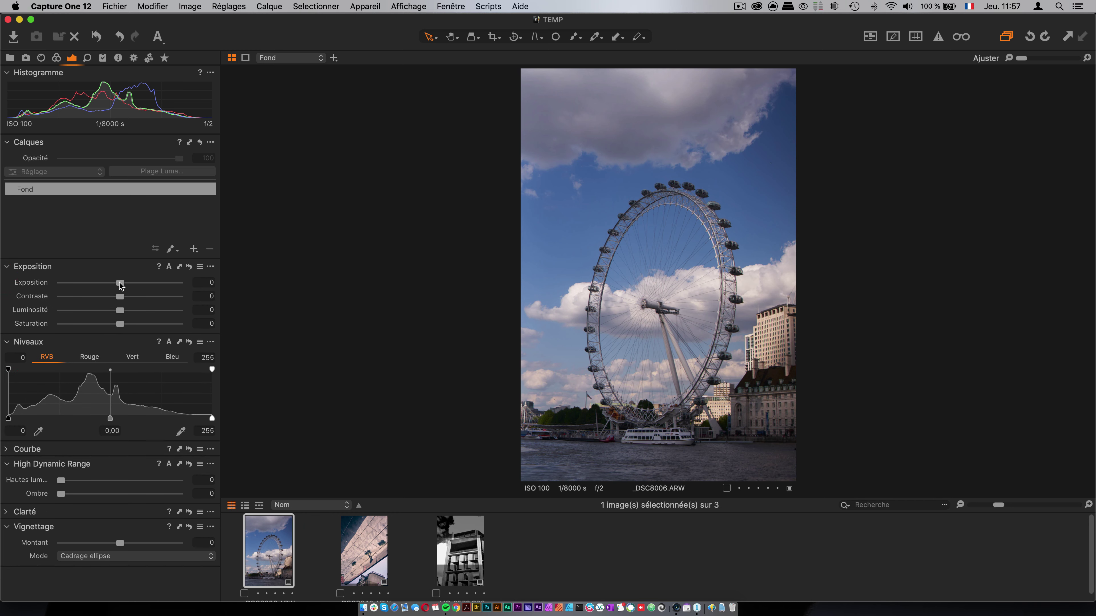
drag(120, 283, 133, 282)
click(941, 37)
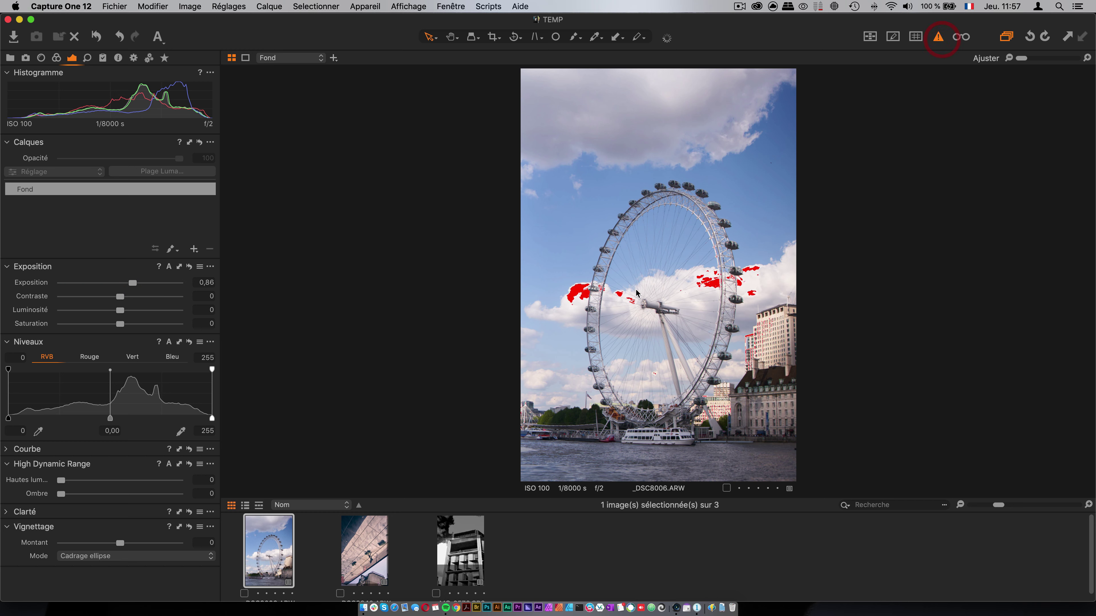
Set the High Dynamic Range highlights of the Ferris wheel photo to 69 and compare the result repeatedly with the unadjusted image
drag(61, 480, 145, 485)
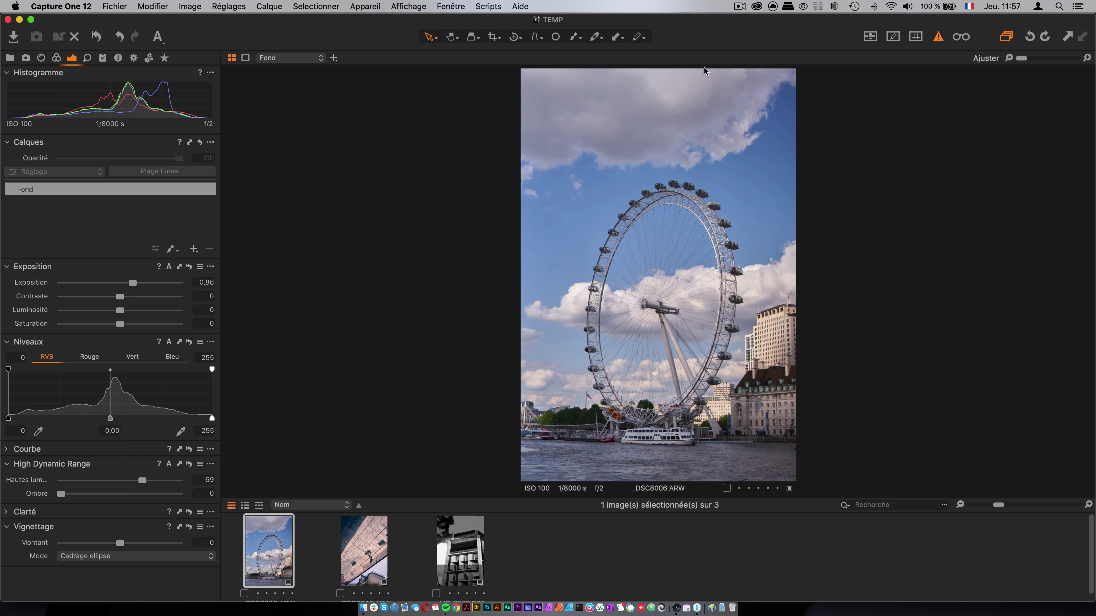
key(alt)
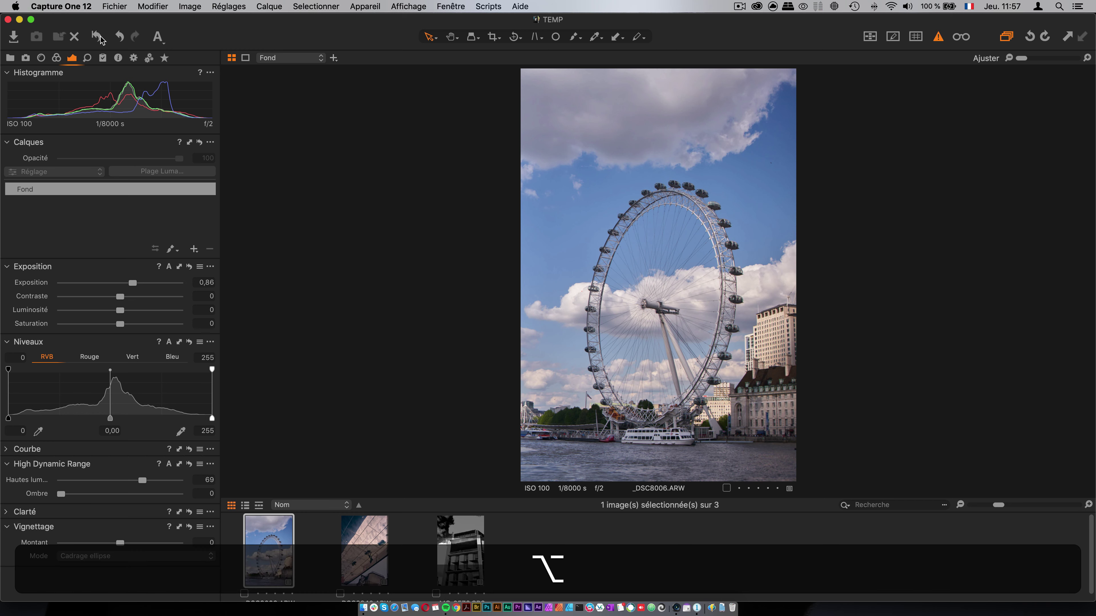
alt+click(99, 38)
alt+click(99, 38)
alt+click(100, 39)
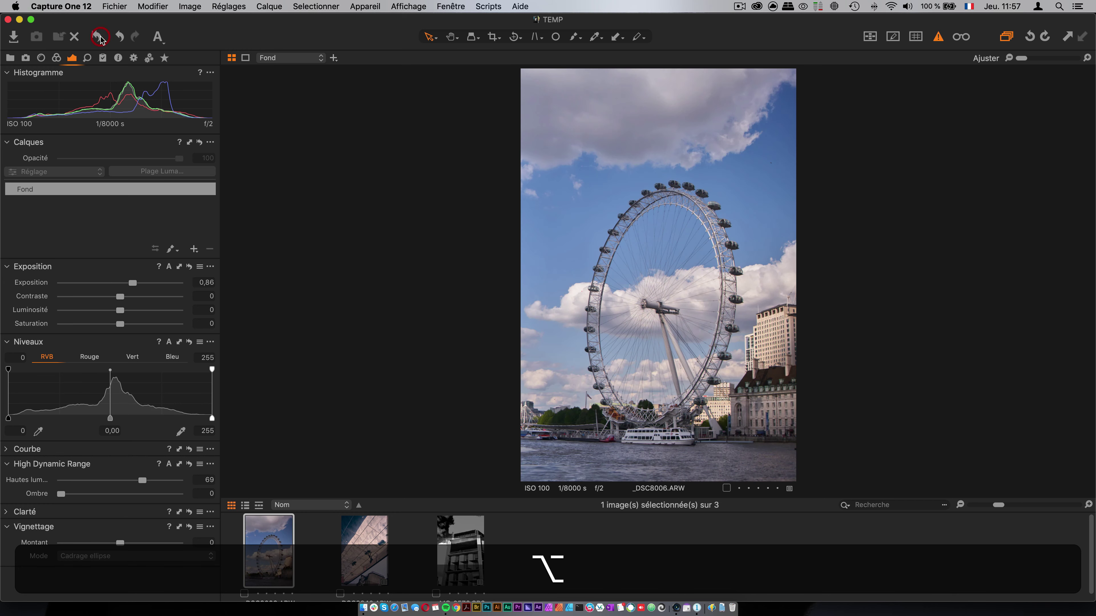
alt+click(101, 40)
alt+click(100, 40)
alt+click(100, 40)
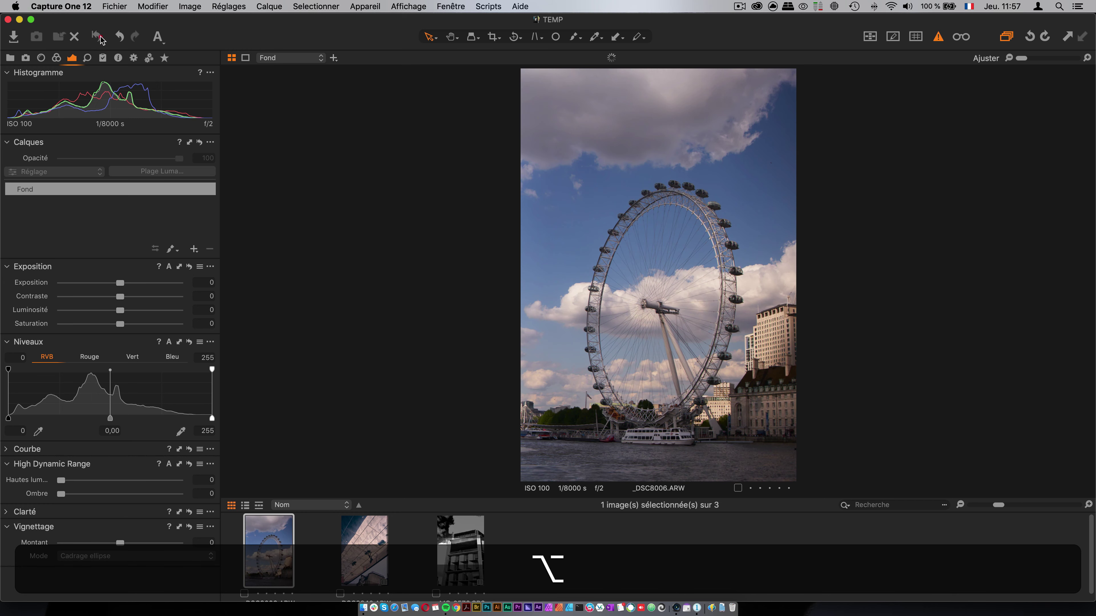
alt+click(100, 40)
alt+click(100, 39)
alt+click(100, 39)
alt+click(100, 40)
alt+click(100, 40)
alt+click(100, 39)
alt+click(101, 40)
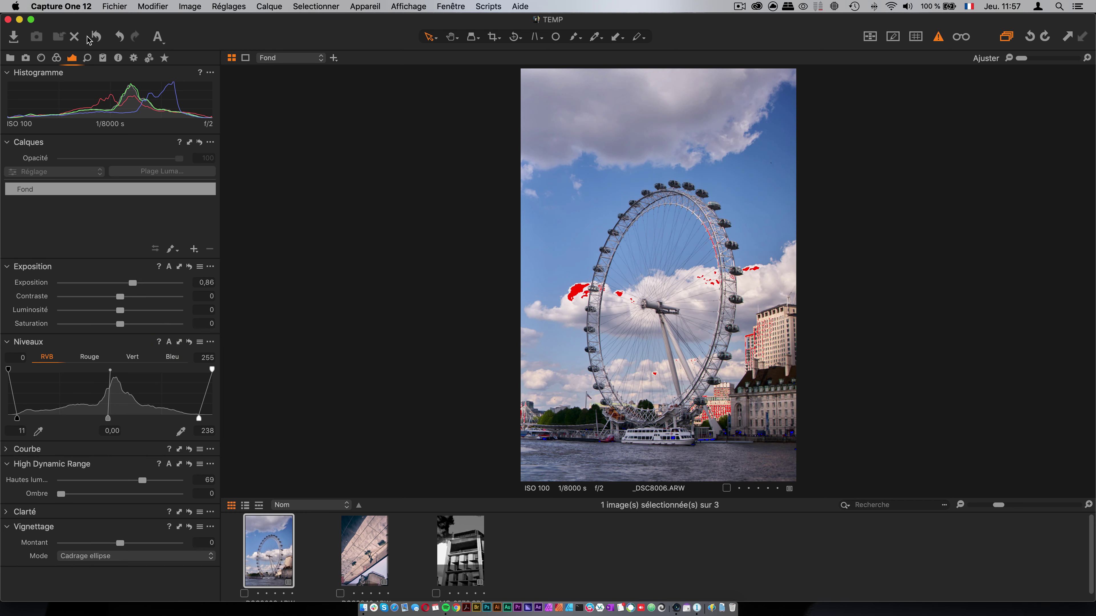
Set the RGB input levels to 8 and 246, turn off the overexposure warning and compare with the unadjusted photo
alt+click(97, 37)
alt+click(97, 36)
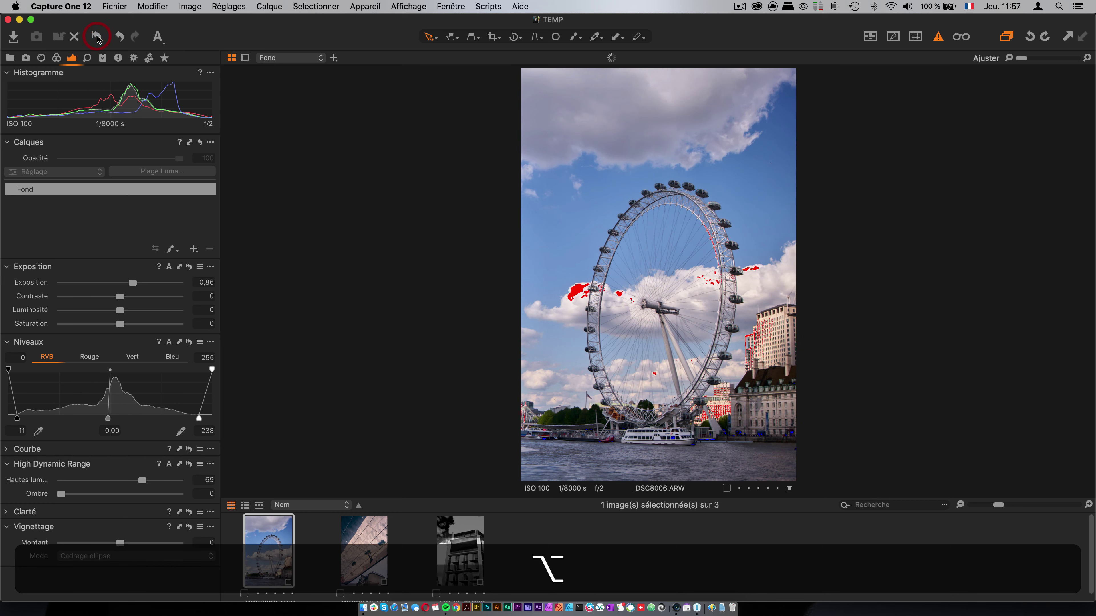
alt+click(97, 37)
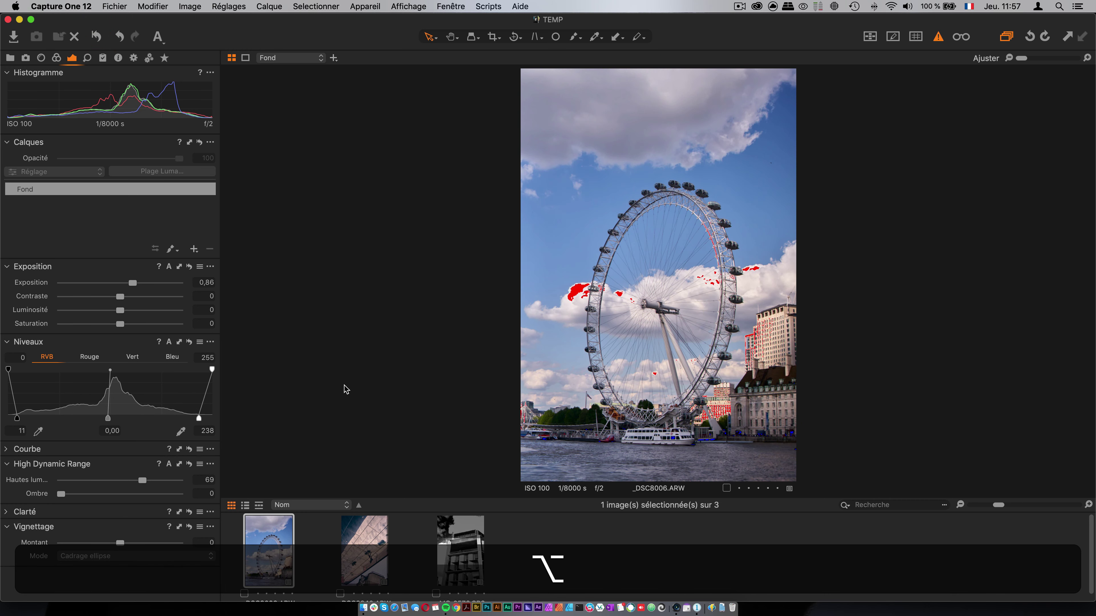
drag(199, 418, 204, 419)
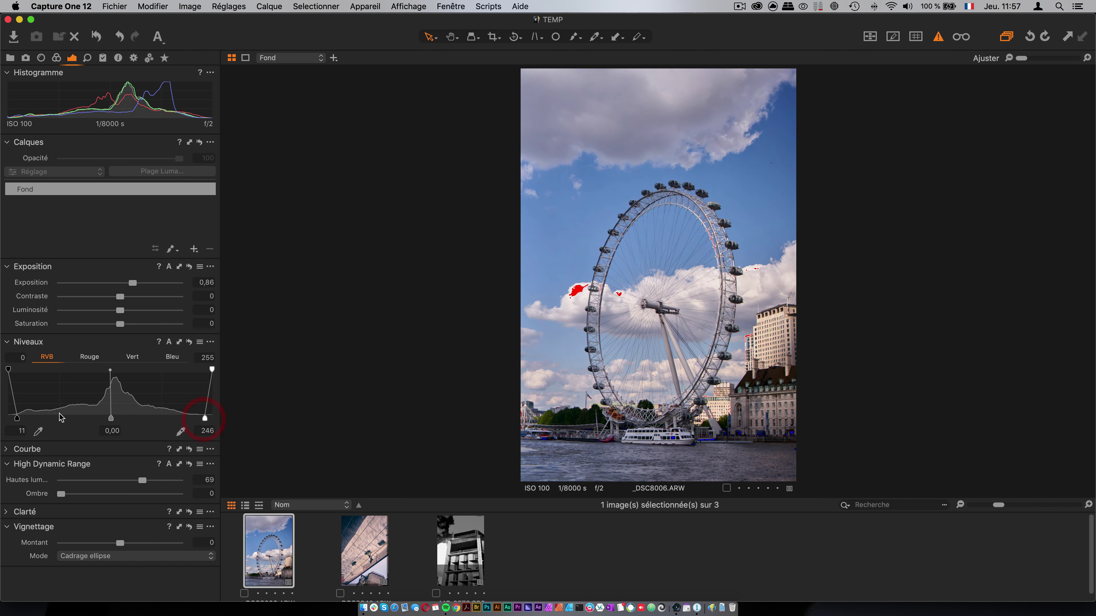
drag(19, 423, 18, 423)
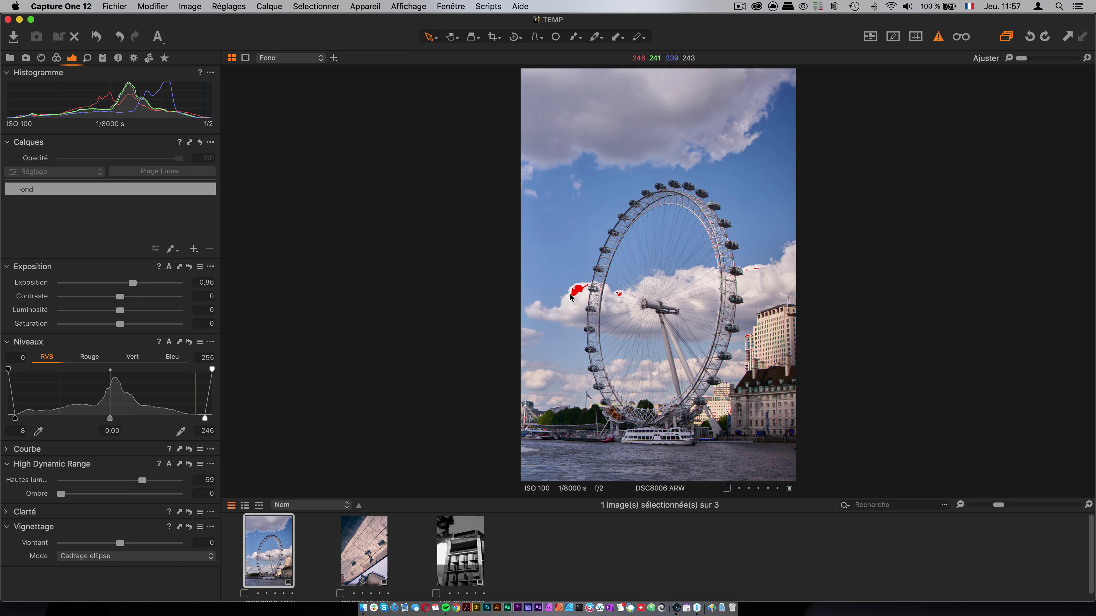
click(939, 36)
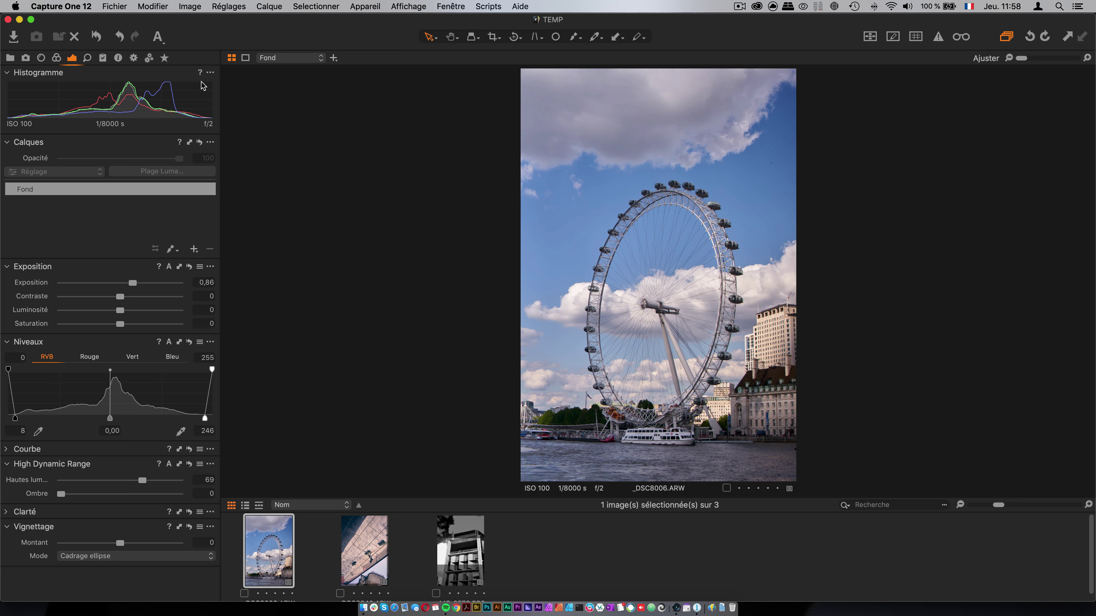
alt+click(97, 38)
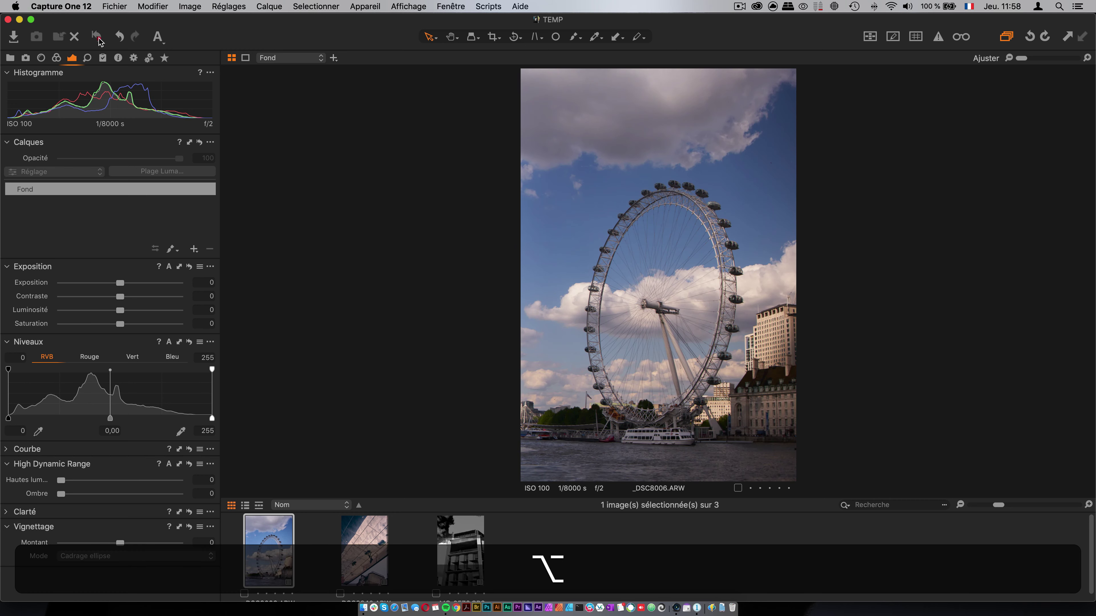
alt+click(98, 39)
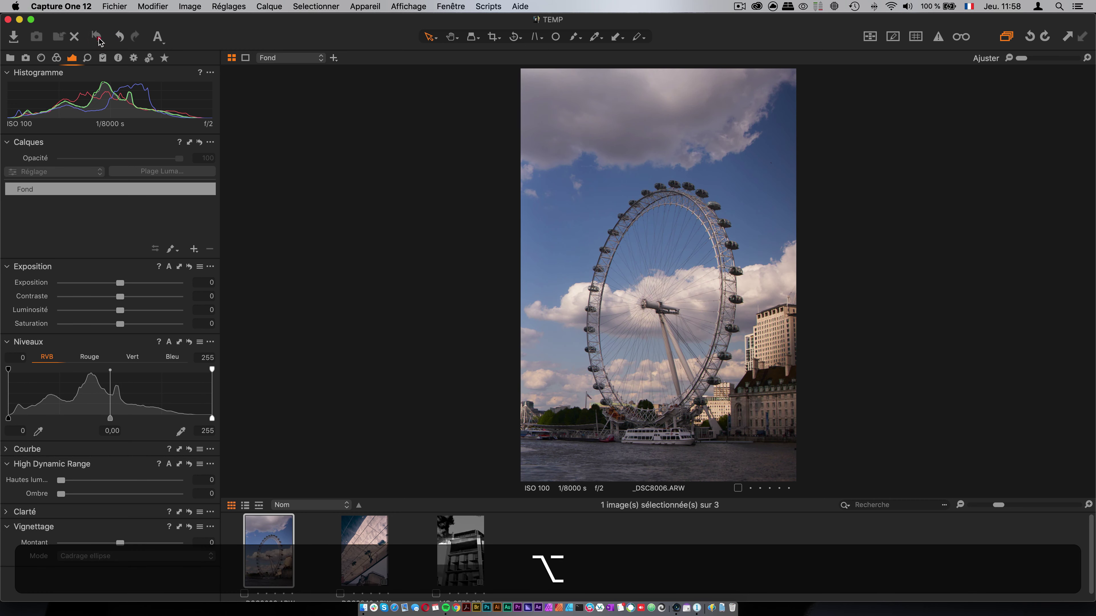
alt+click(98, 38)
alt+click(97, 38)
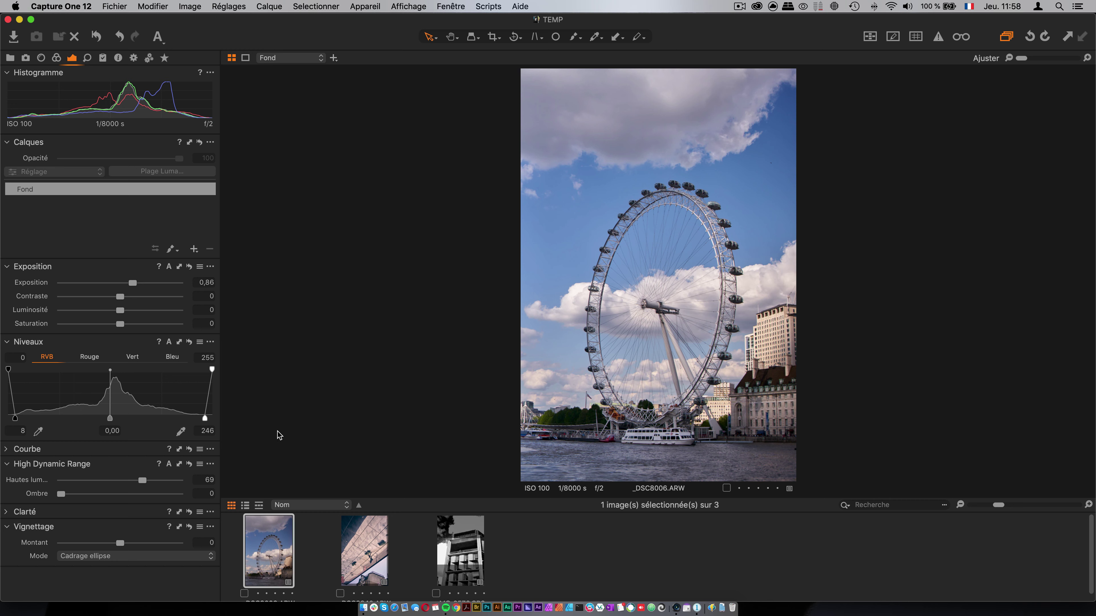
Try a vignetting amount of 1,08 on the background and reset it
drag(118, 545, 136, 545)
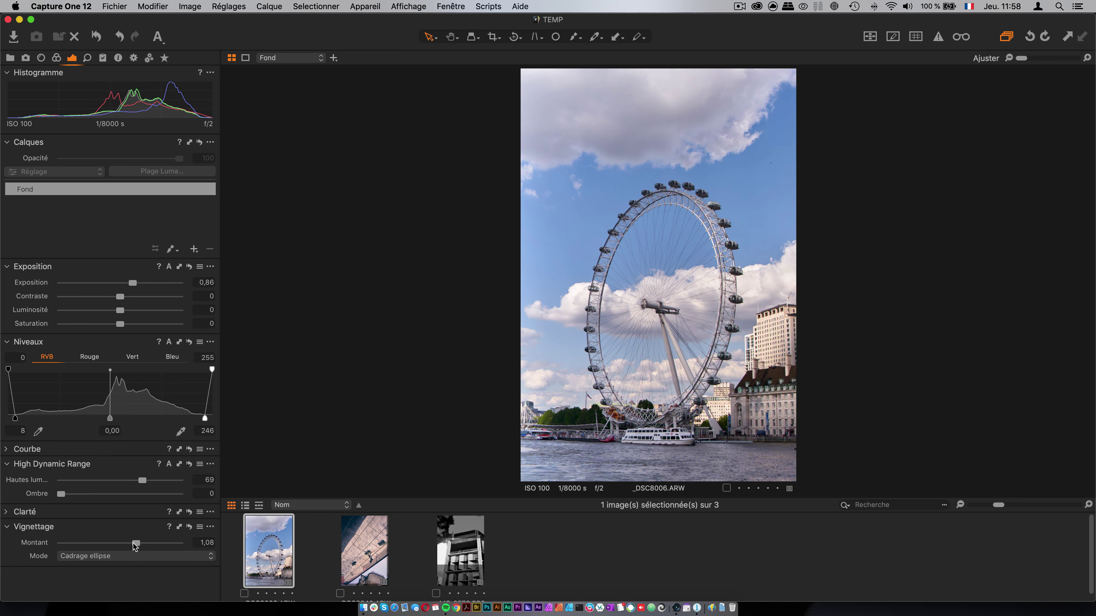
click(188, 527)
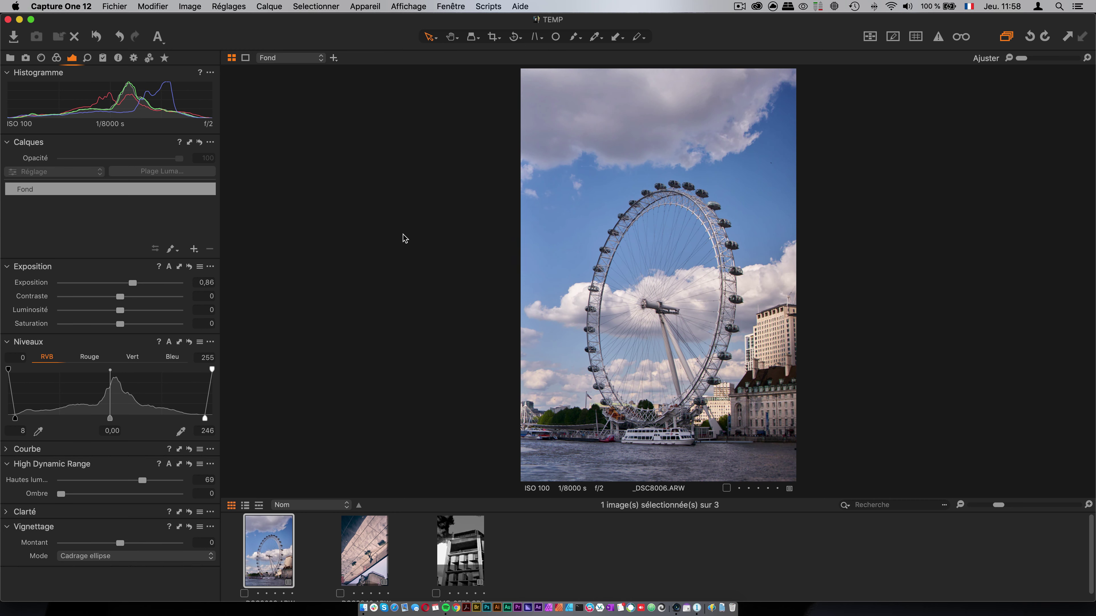
Draw a diagonal linear gradient mask over the buildings and river in the lower-right corner of the photo and check its coverage
right_click(576, 37)
click(576, 29)
click(579, 39)
click(581, 41)
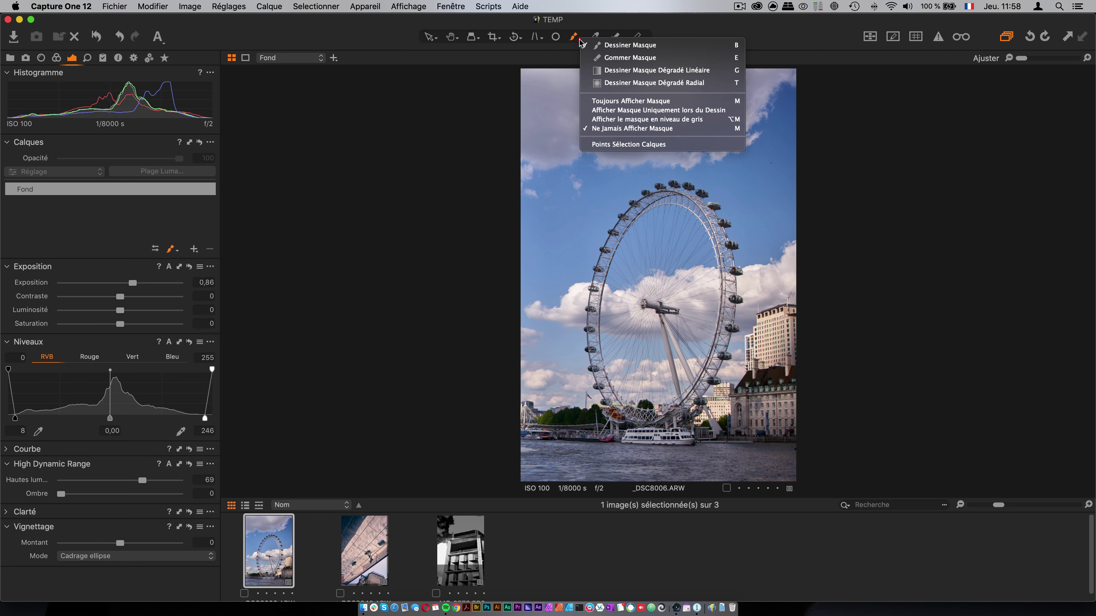
click(698, 74)
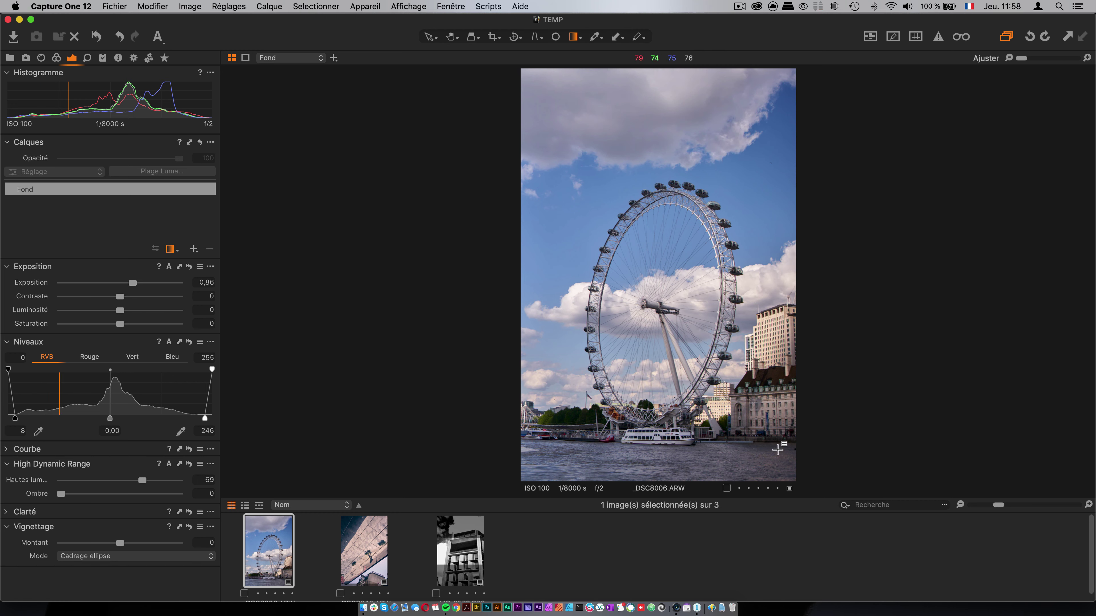
drag(778, 450, 665, 364)
key(m)
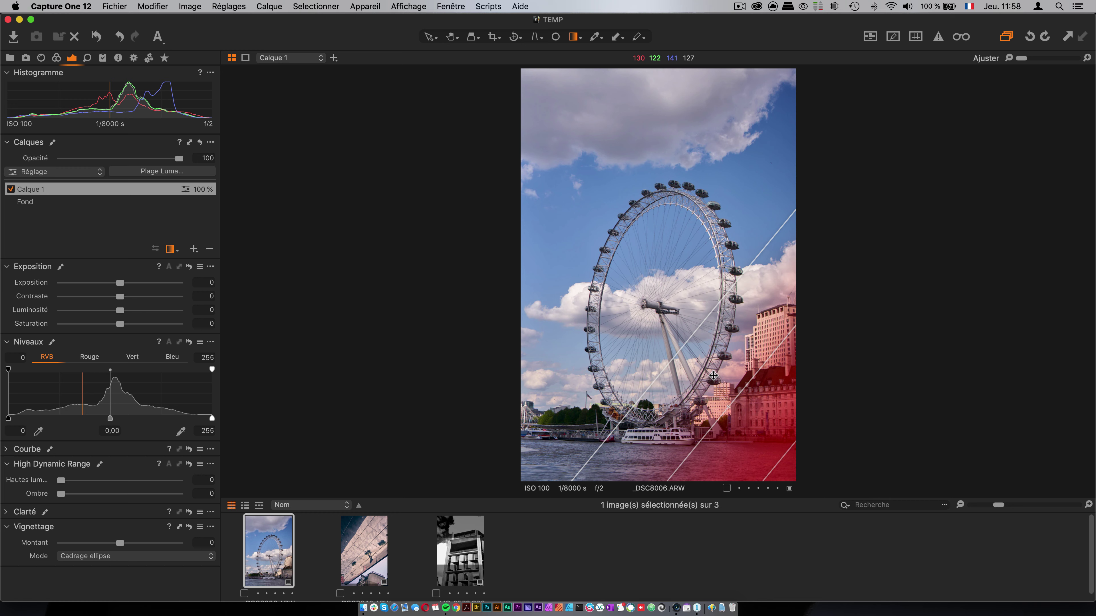
key(m)
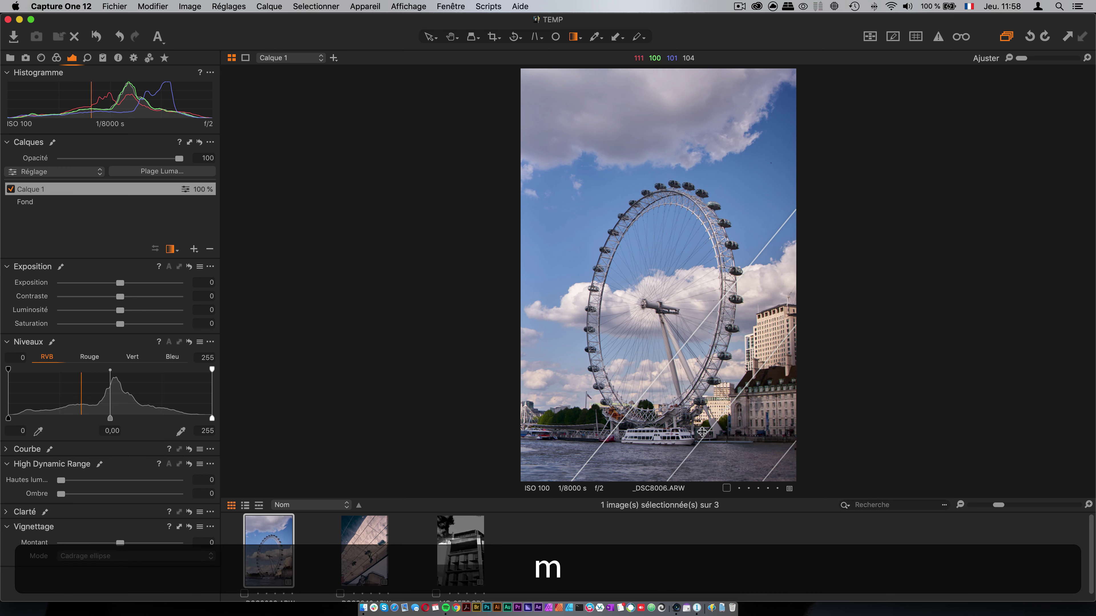
Raise the exposure of Calque 1 to 1,12 and rotate, widen and shift its gradient towards the river and buildings
drag(120, 283, 129, 284)
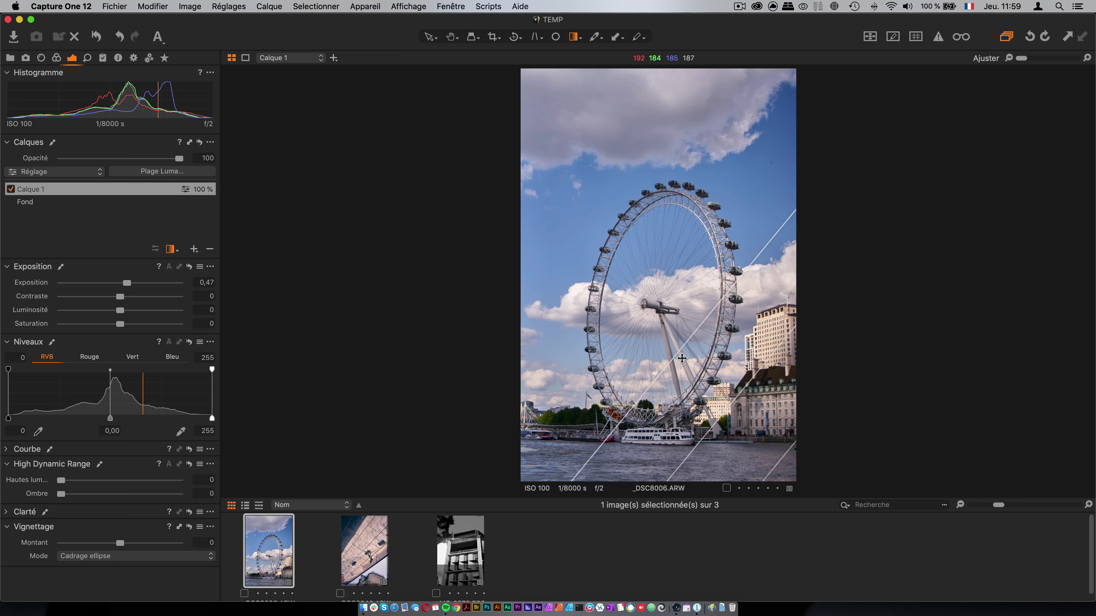
drag(748, 390, 752, 397)
drag(686, 345, 673, 310)
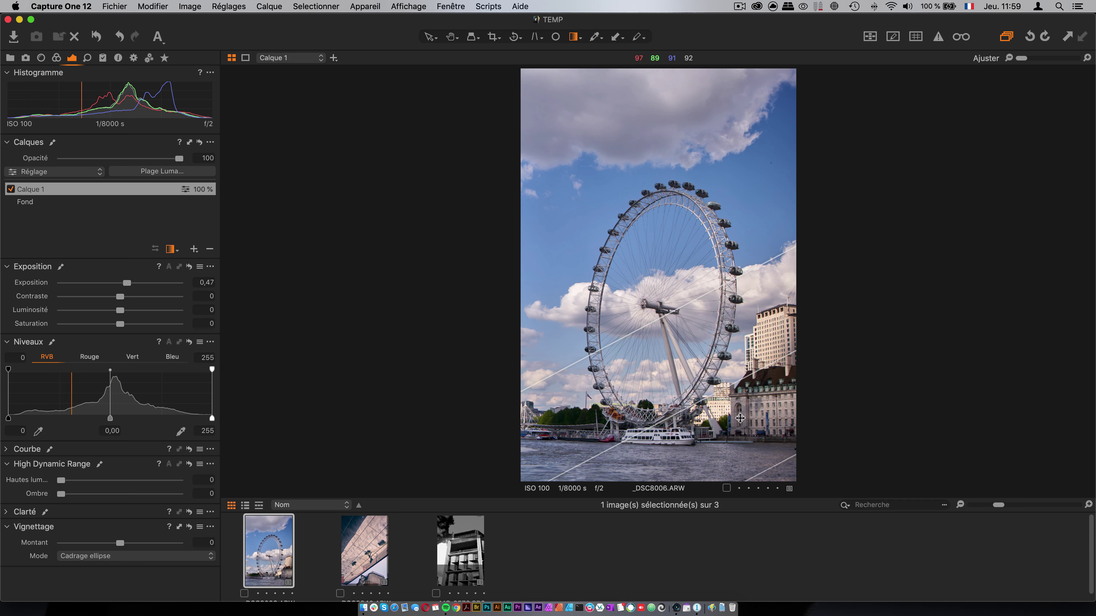
drag(742, 423, 738, 450)
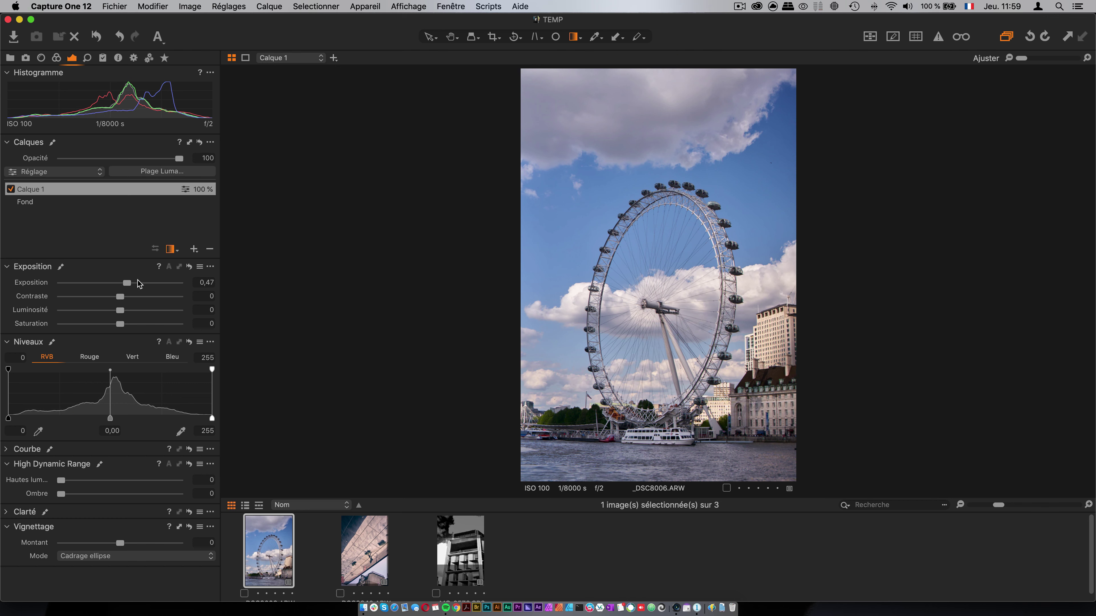
drag(127, 284, 136, 288)
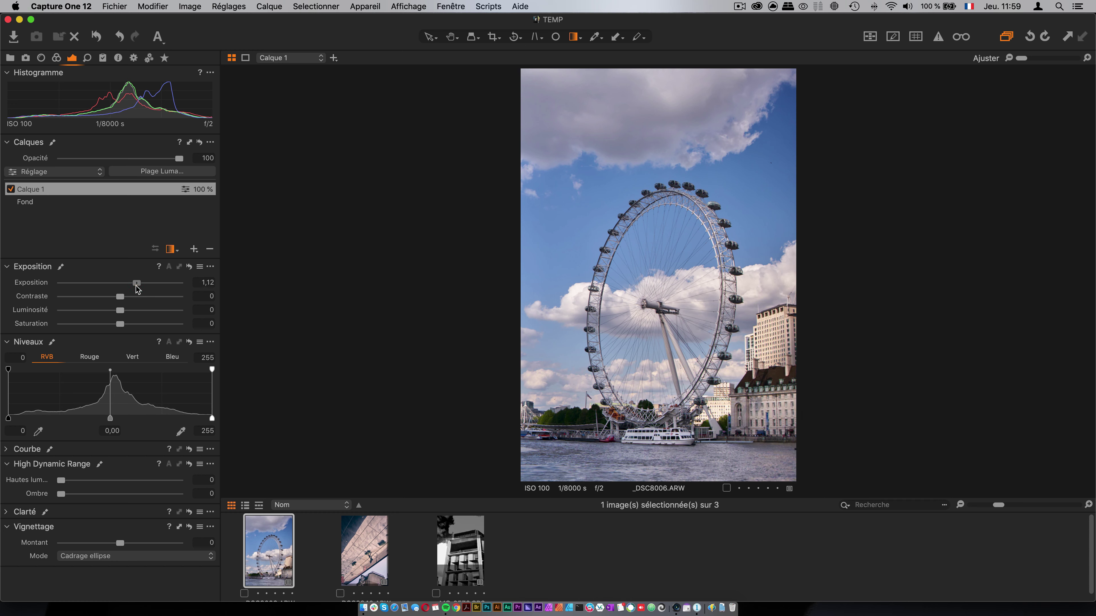
alt+click(94, 38)
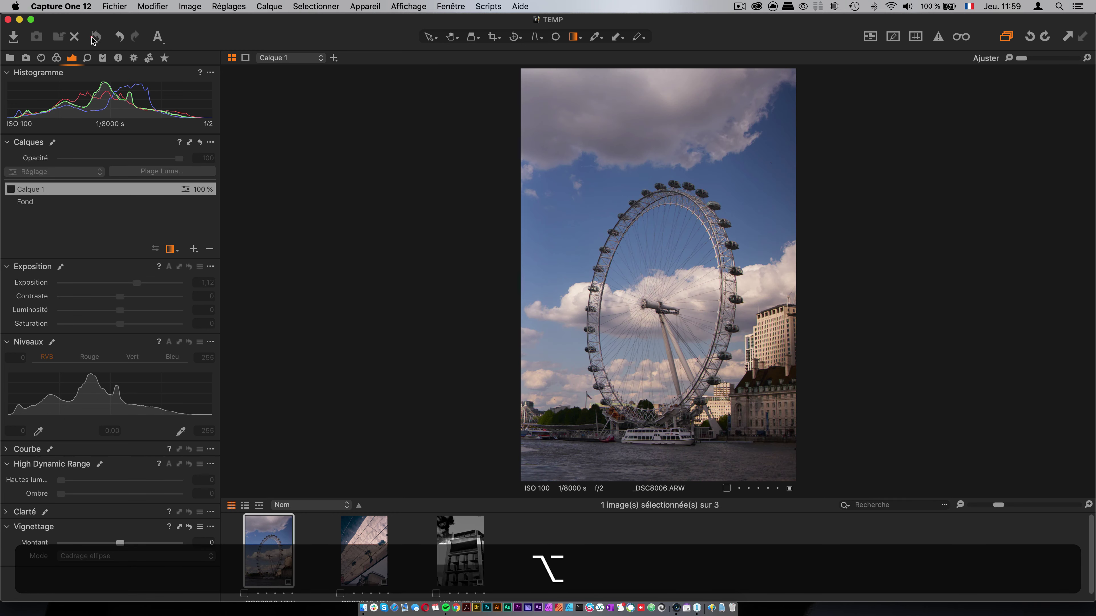
alt+click(94, 38)
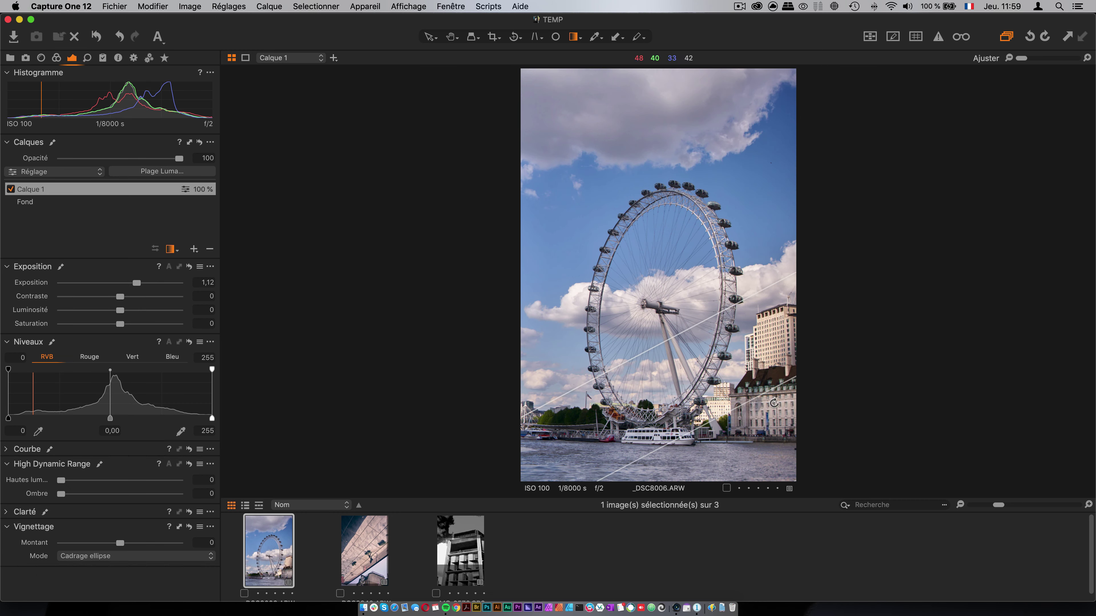
mouse_move(732, 440)
mouse_down()
mouse_move(743, 426)
mouse_move(726, 436)
mouse_up()
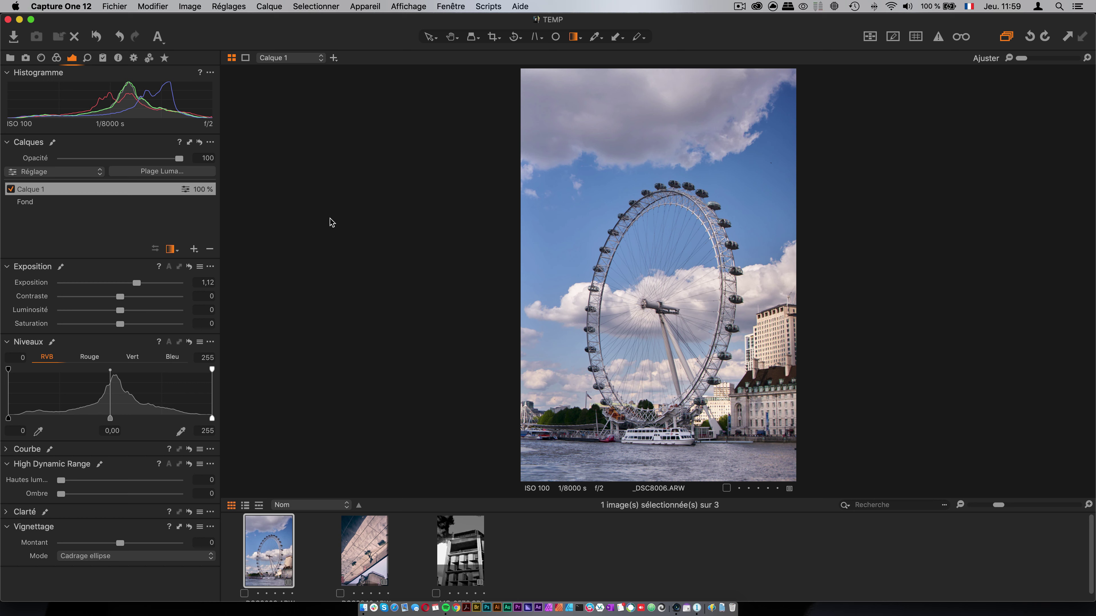
On the Fond layer, use the 3-D colour balance to tint the shadows slightly blue and the highlights softly orange
click(57, 58)
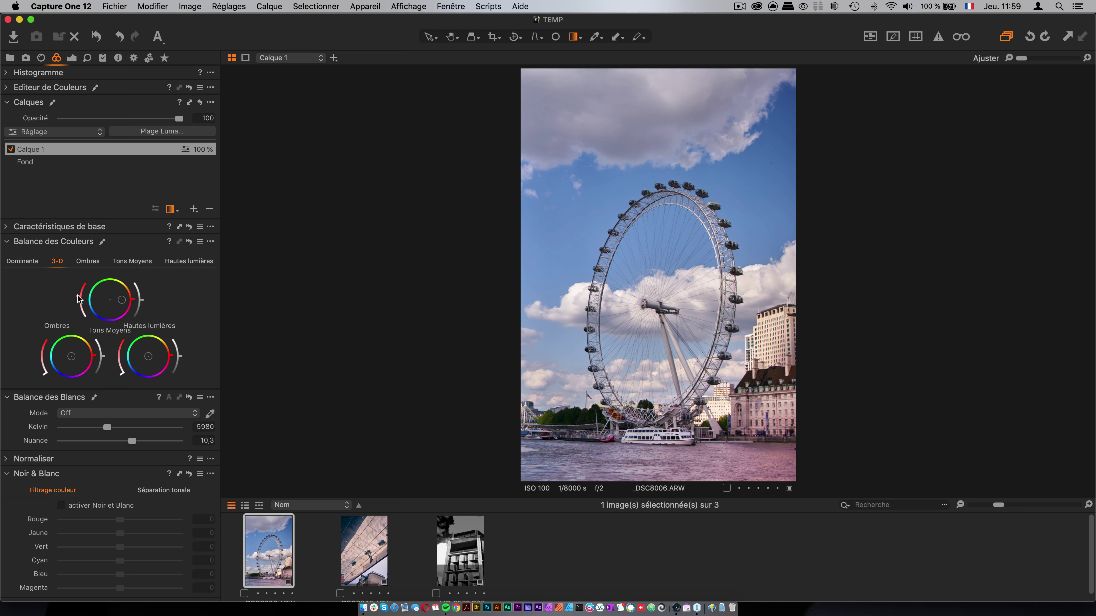
key(super+z)
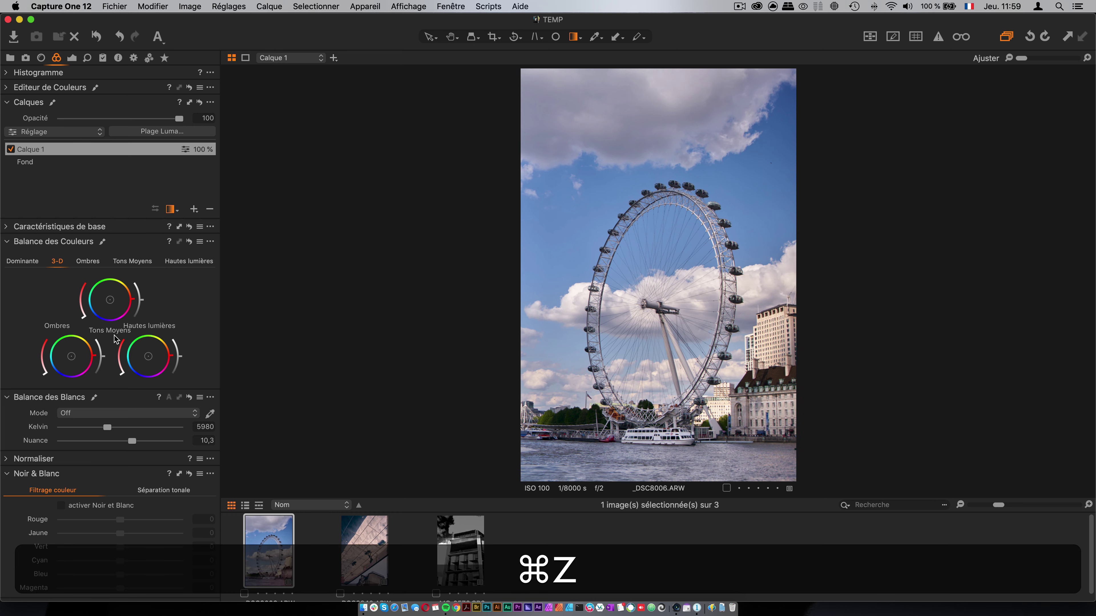
click(73, 162)
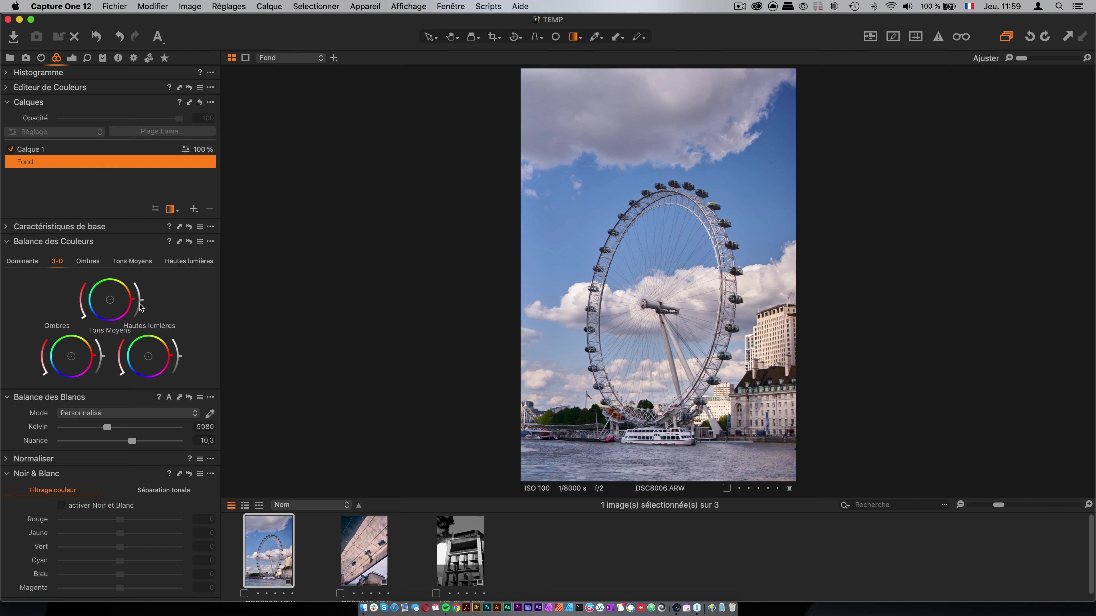
drag(72, 360, 42, 366)
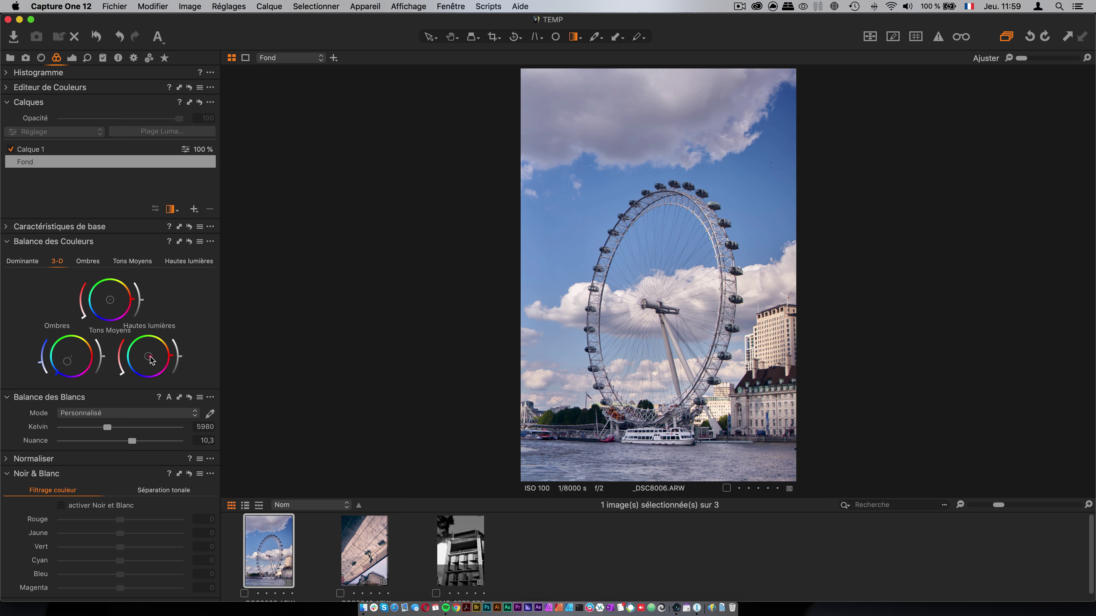
drag(150, 360, 156, 351)
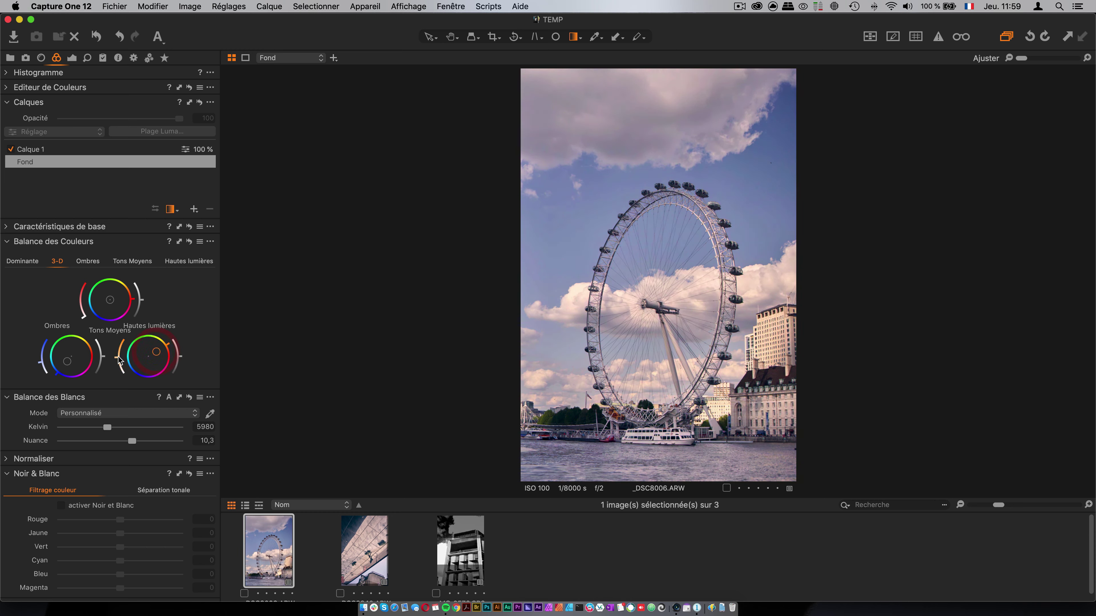
drag(119, 360, 117, 366)
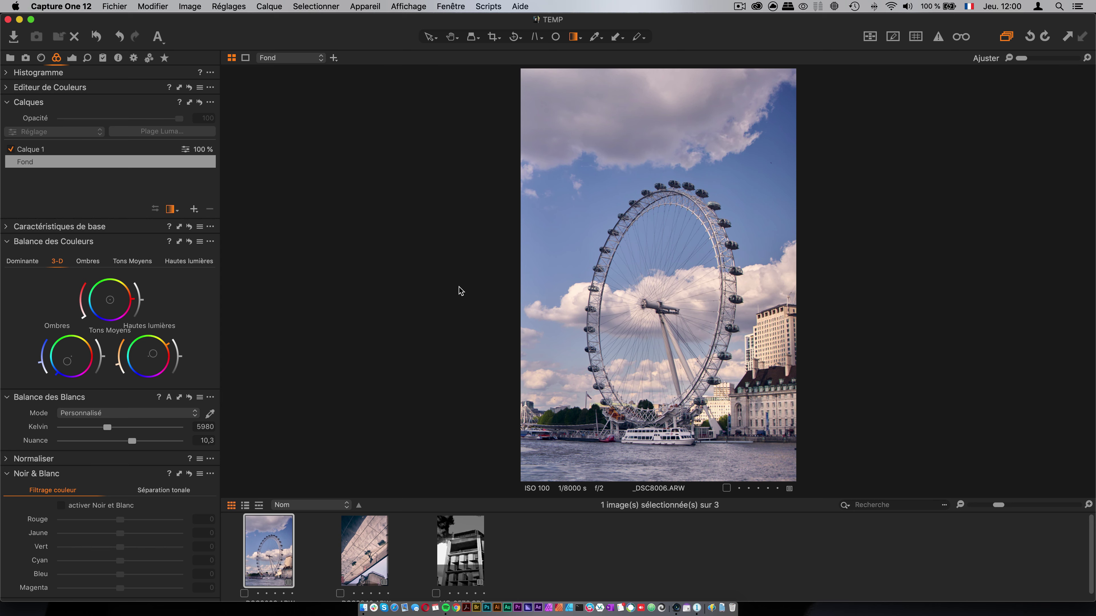
Define the Ferris wheel photo as the comparison image and show it beside the street and black-and-white photos
ctrl+alt+click(597, 139)
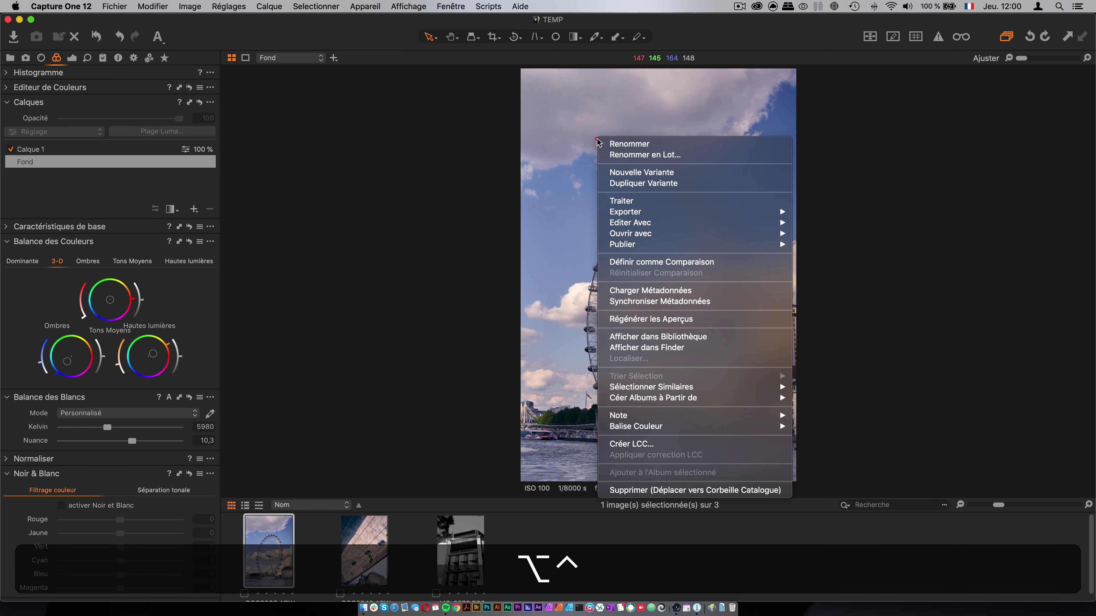
click(629, 262)
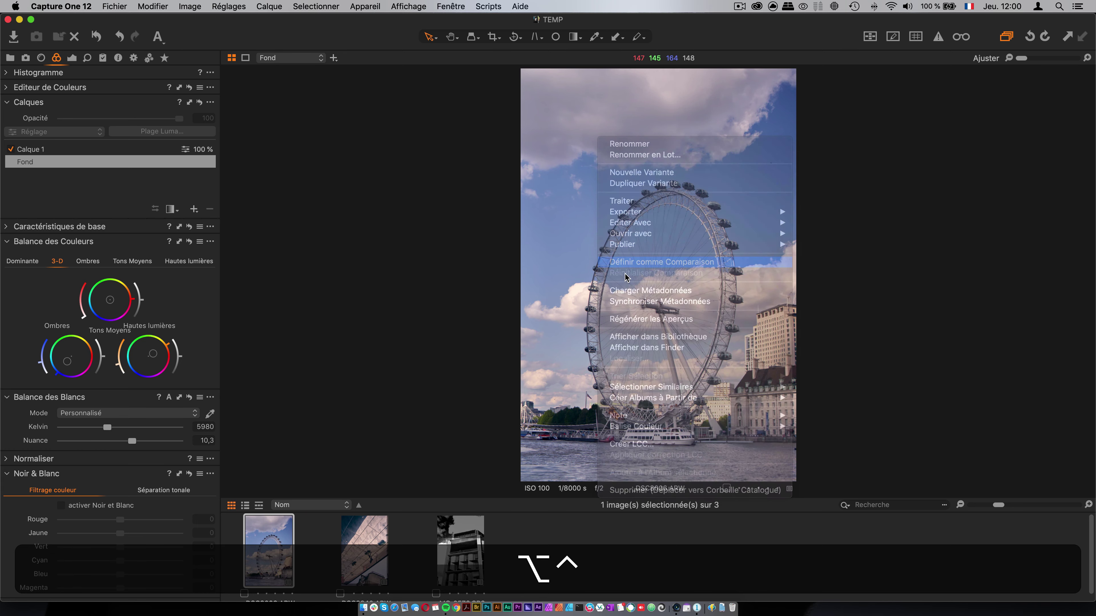
super+click(462, 557)
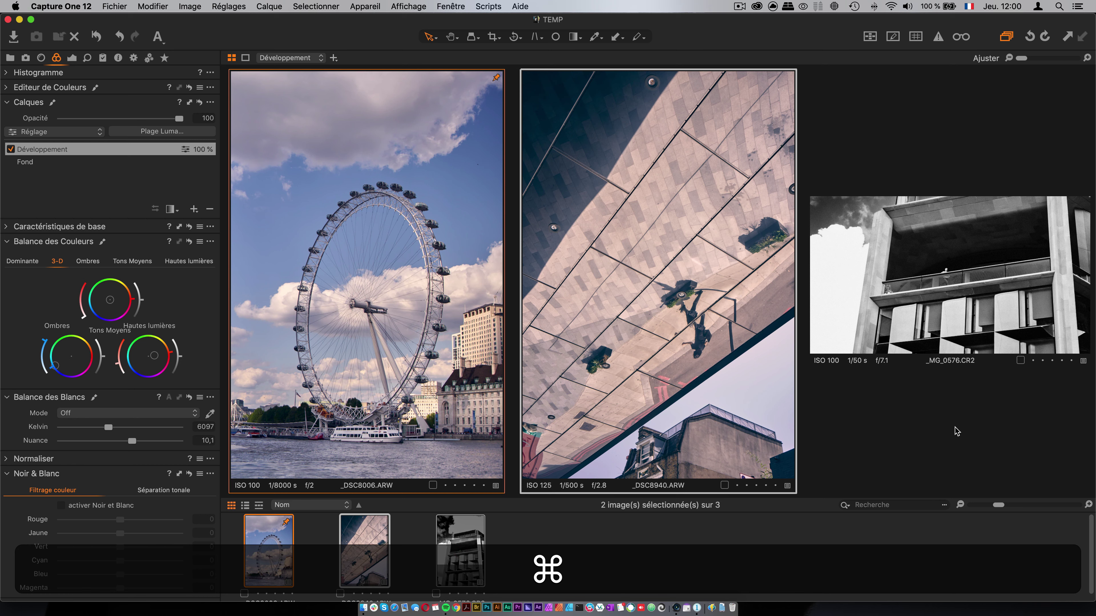